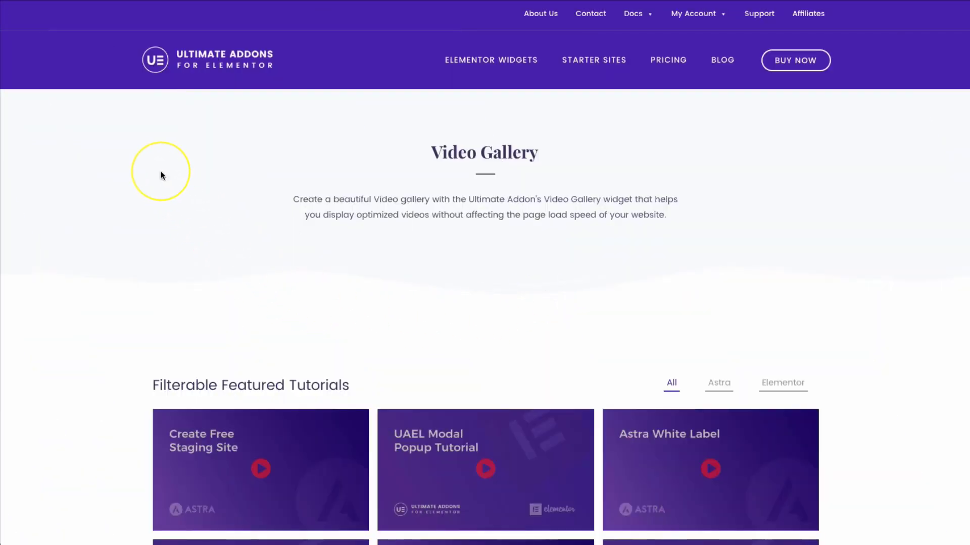
Filter the demo gallery to Astra, then Elementor tutorials, then back to all six.
{"action": "scroll", "coordinate": [160, 176], "scroll_direction": "down", "scroll_amount": 5}
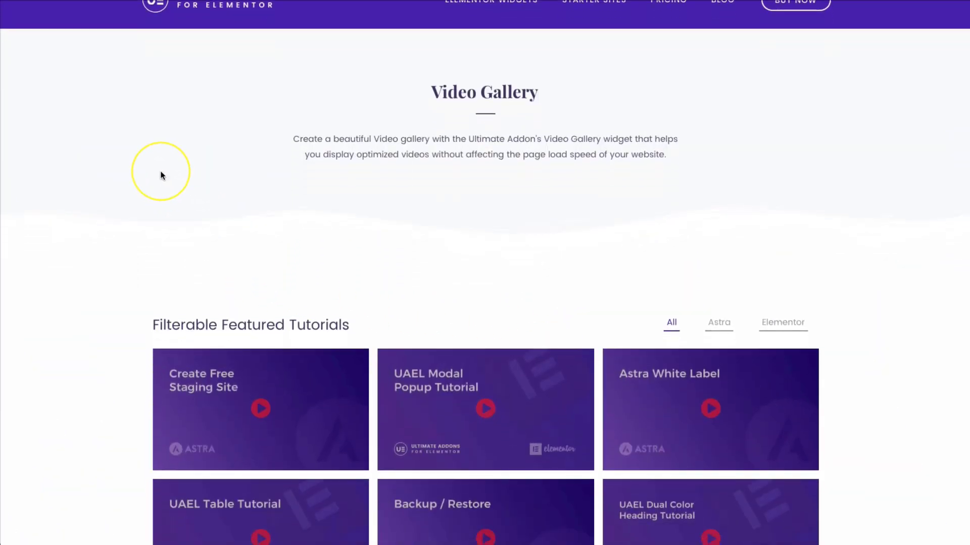
{"action": "scroll", "coordinate": [97, 189], "scroll_direction": "up", "scroll_amount": 1}
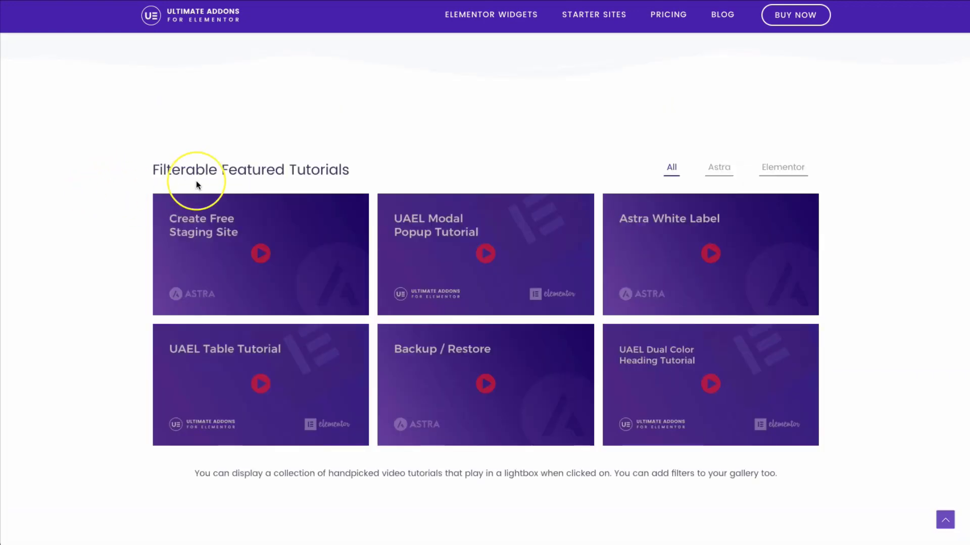
{"action": "left_click_drag", "start_coordinate": [166, 169], "coordinate": [316, 170]}
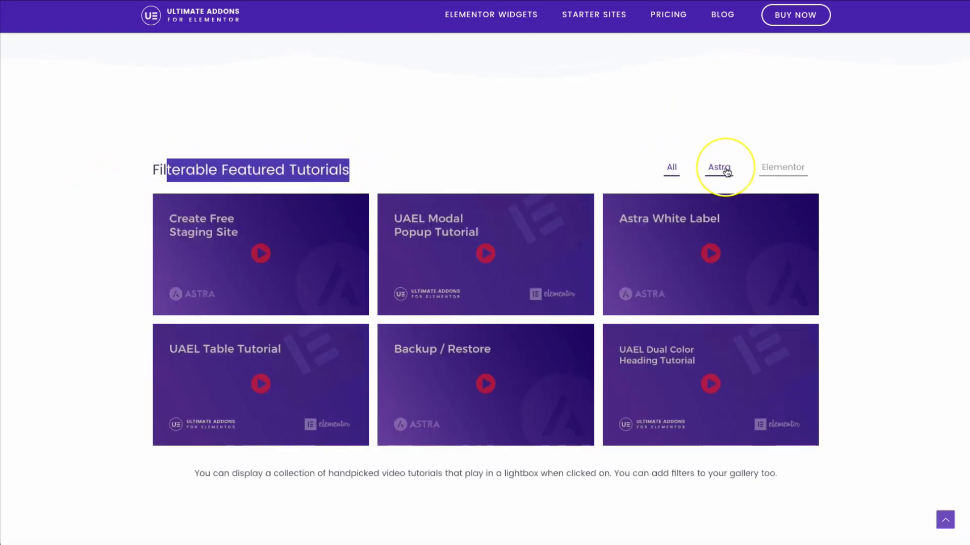
{"action": "left_click", "coordinate": [720, 167]}
{"action": "left_click", "coordinate": [771, 170]}
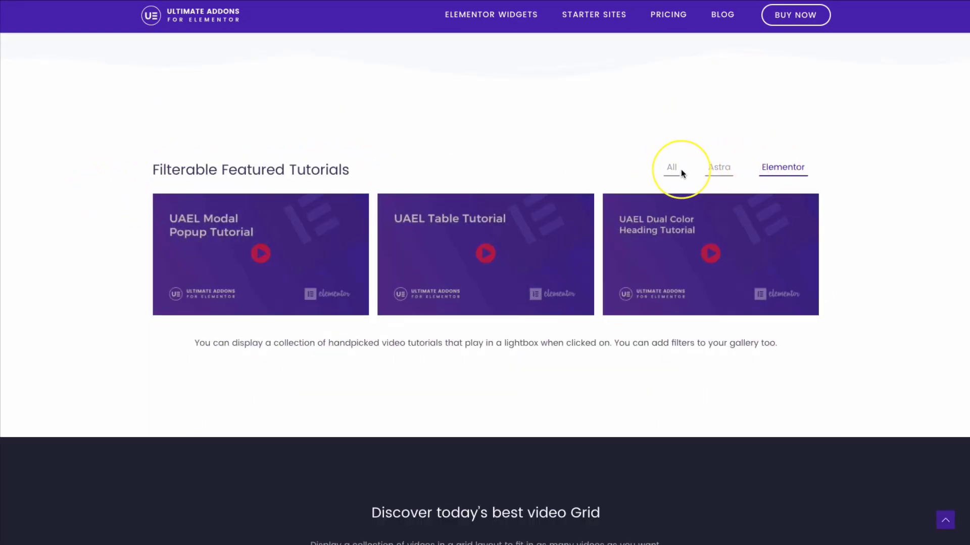
{"action": "left_click", "coordinate": [671, 174]}
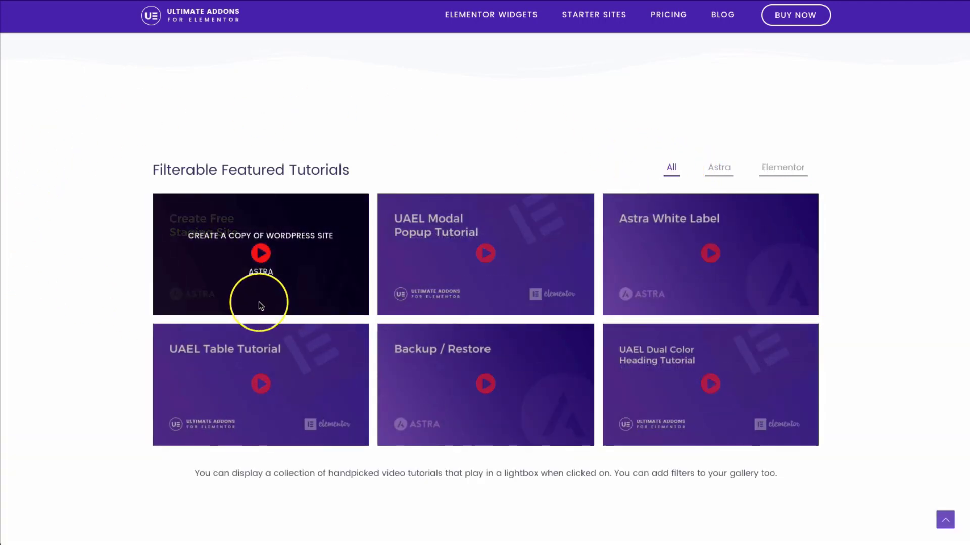
{"action": "mouse_move", "coordinate": [180, 283]}
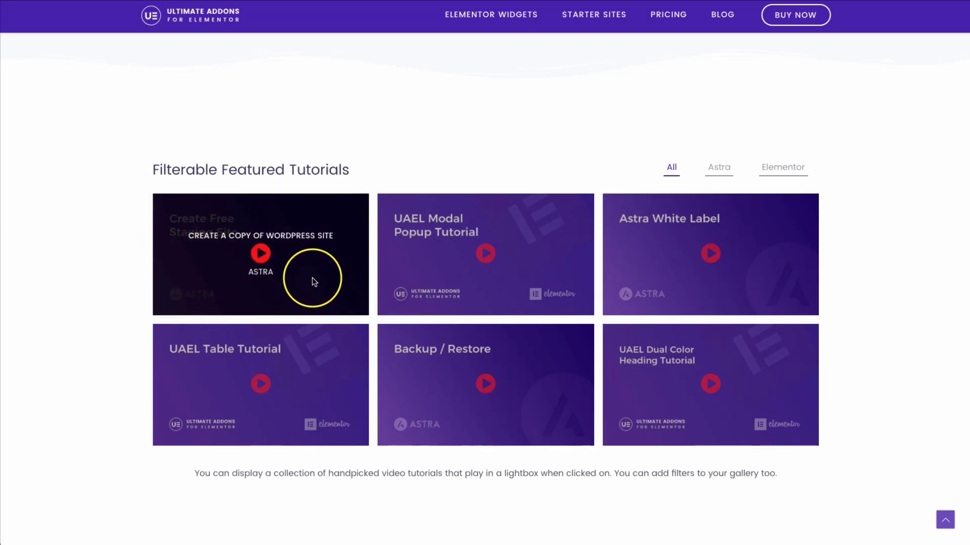
{"action": "mouse_move", "coordinate": [483, 266]}
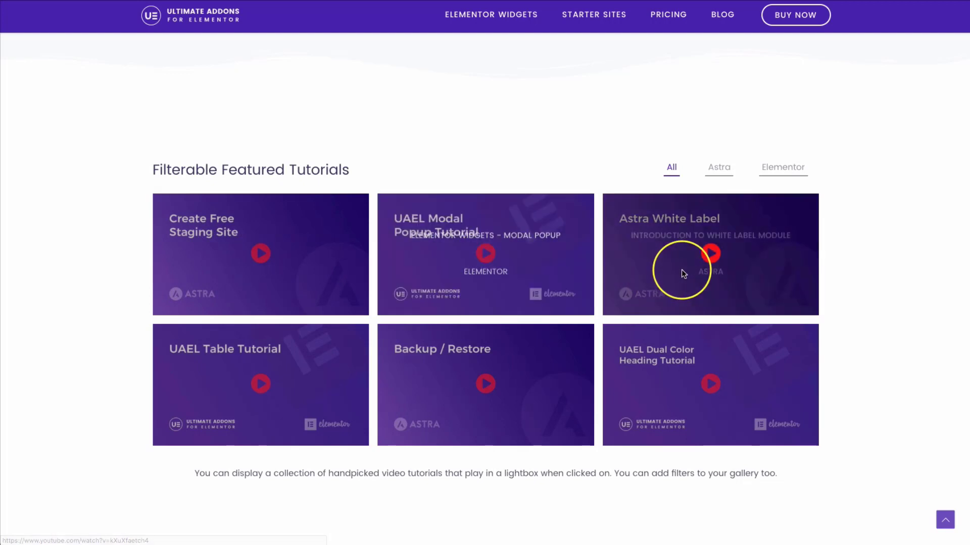
{"action": "mouse_move", "coordinate": [707, 258]}
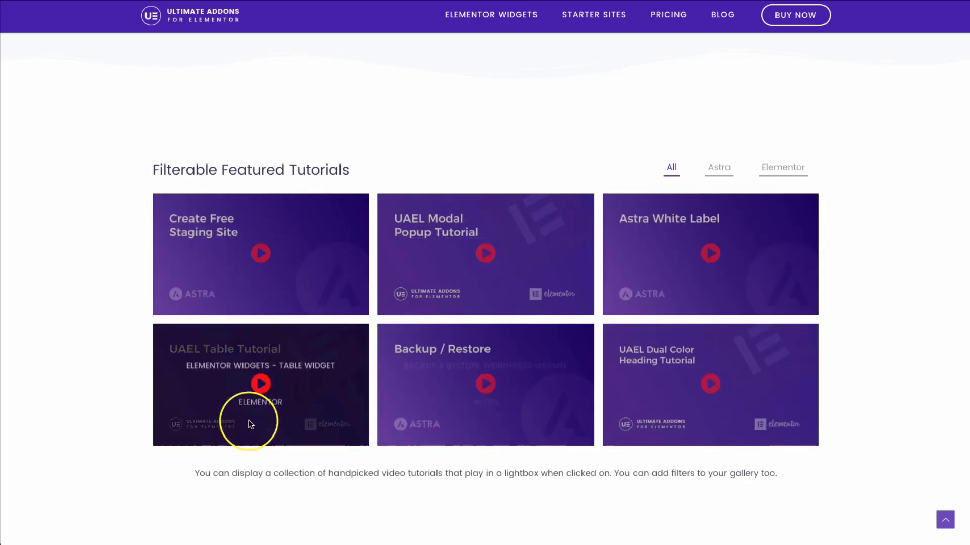
Scroll down to the Vimeo carousel and advance it several slides.
{"action": "scroll", "coordinate": [92, 370], "scroll_direction": "down", "scroll_amount": 3}
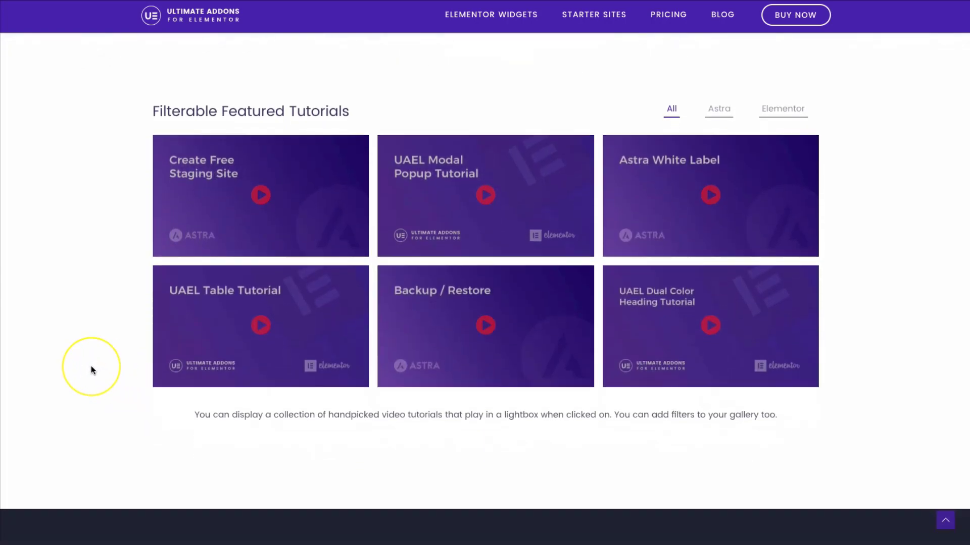
{"action": "scroll", "coordinate": [91, 365], "scroll_direction": "down", "scroll_amount": 7}
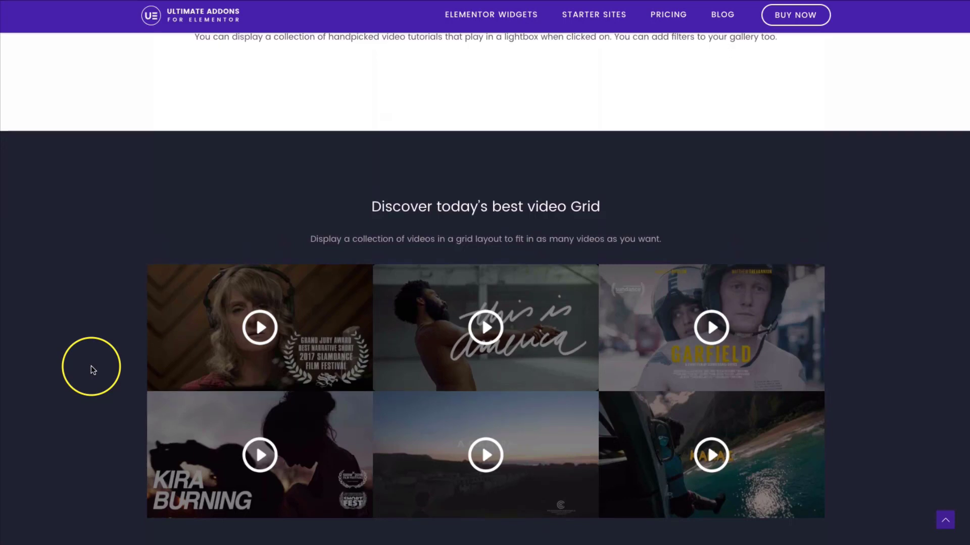
{"action": "scroll", "coordinate": [91, 365], "scroll_direction": "down", "scroll_amount": 1}
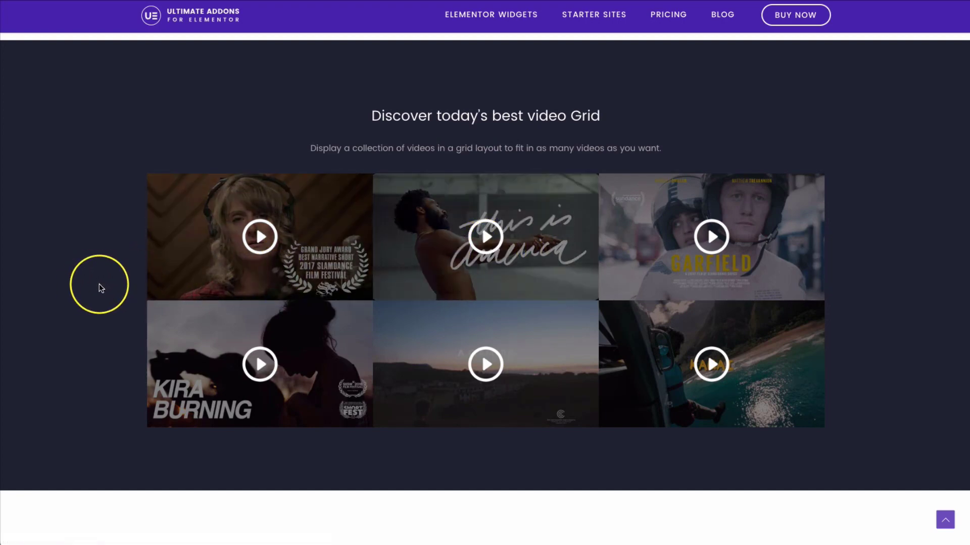
{"action": "scroll", "coordinate": [99, 288], "scroll_direction": "down", "scroll_amount": 5}
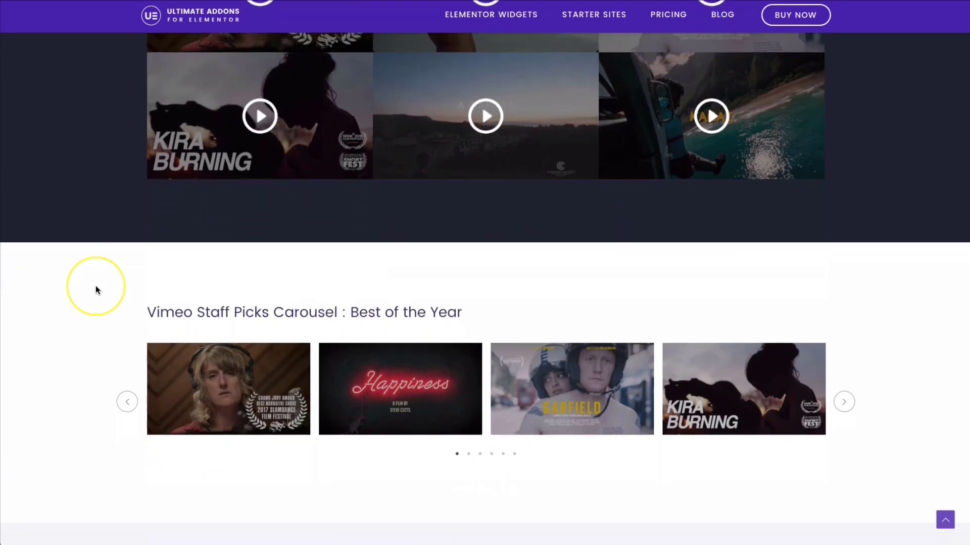
{"action": "scroll", "coordinate": [95, 289], "scroll_direction": "down", "scroll_amount": 2}
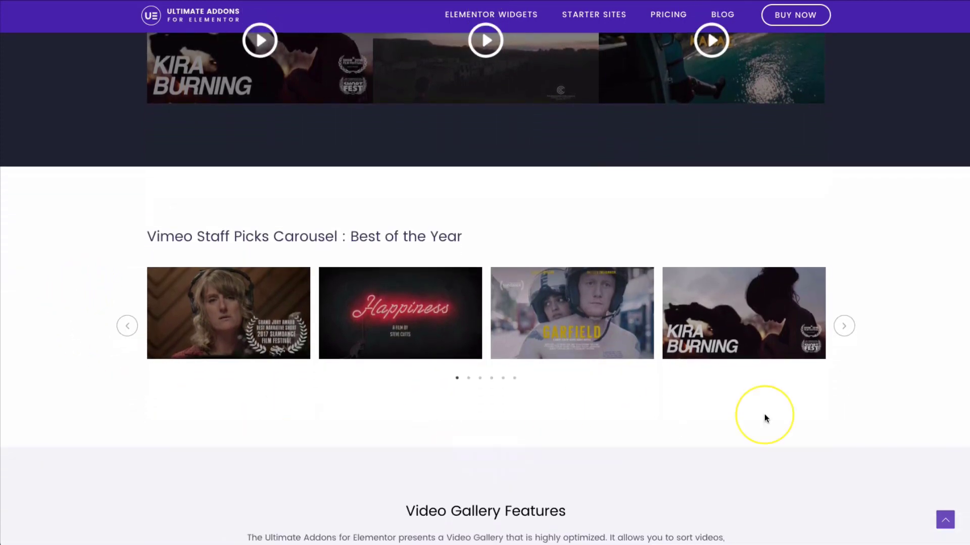
{"action": "left_click", "coordinate": [844, 325]}
{"action": "left_click", "coordinate": [845, 327]}
{"action": "left_click", "coordinate": [843, 325]}
{"action": "left_click", "coordinate": [844, 325]}
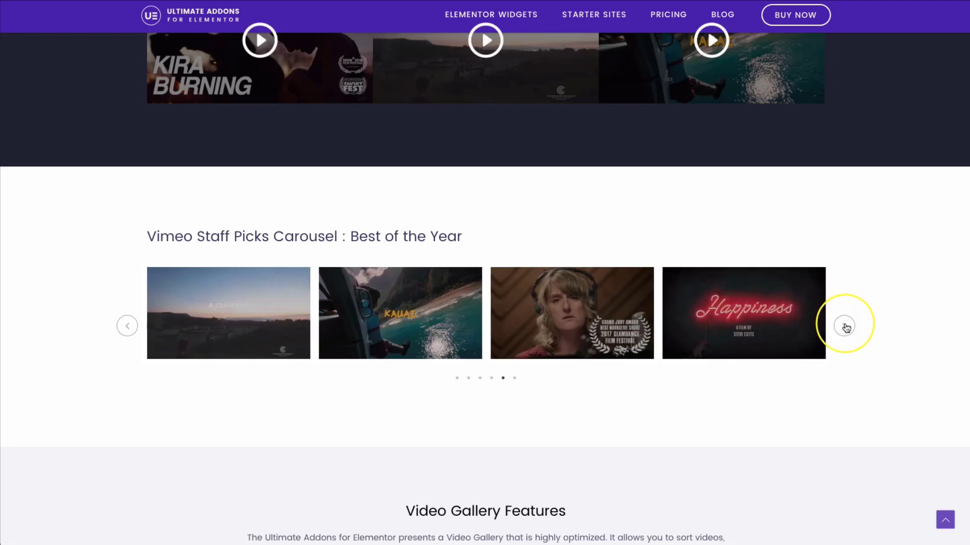
{"action": "scroll", "coordinate": [846, 327], "scroll_direction": "up", "scroll_amount": 5}
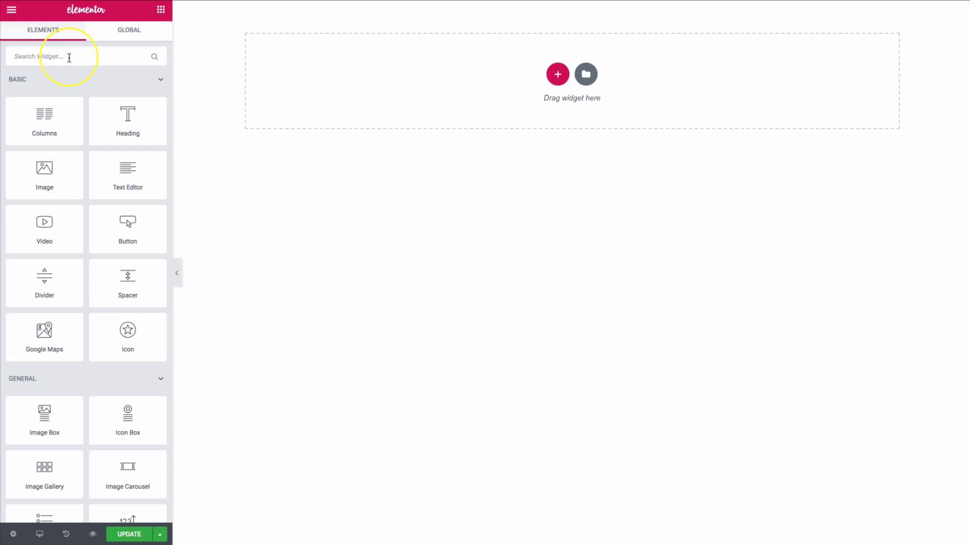
Search widgets for 'video' and place the UAEL Video Gallery in the empty section.
{"action": "type", "text": "video"}
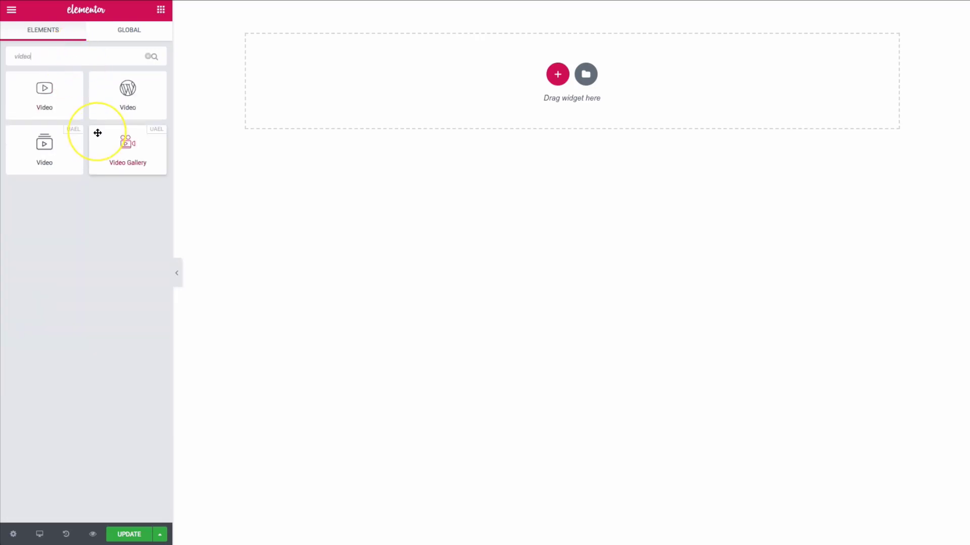
{"action": "left_click_drag", "start_coordinate": [119, 153], "coordinate": [354, 84]}
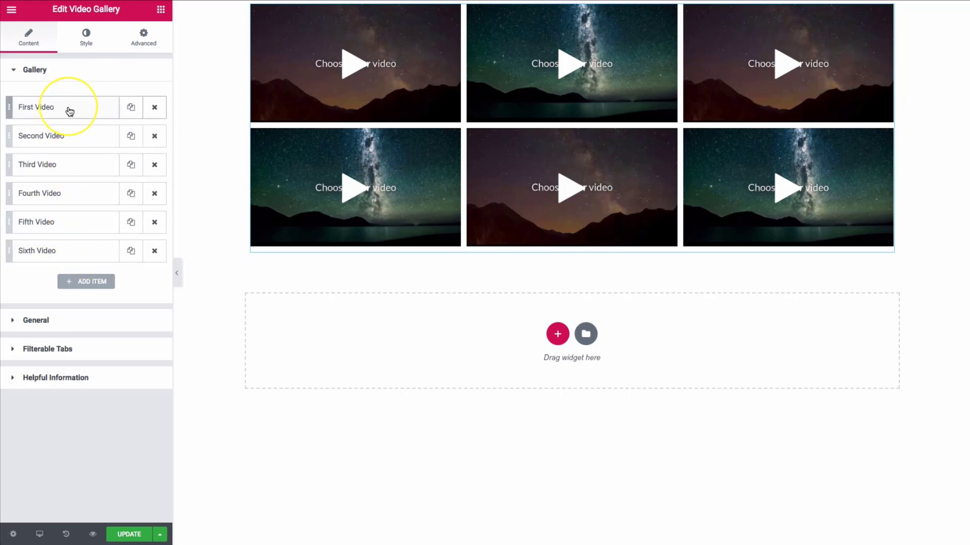
Add Items #7 and #8, then delete them and the Second, Third and Fourth Videos.
{"action": "left_click", "coordinate": [87, 282]}
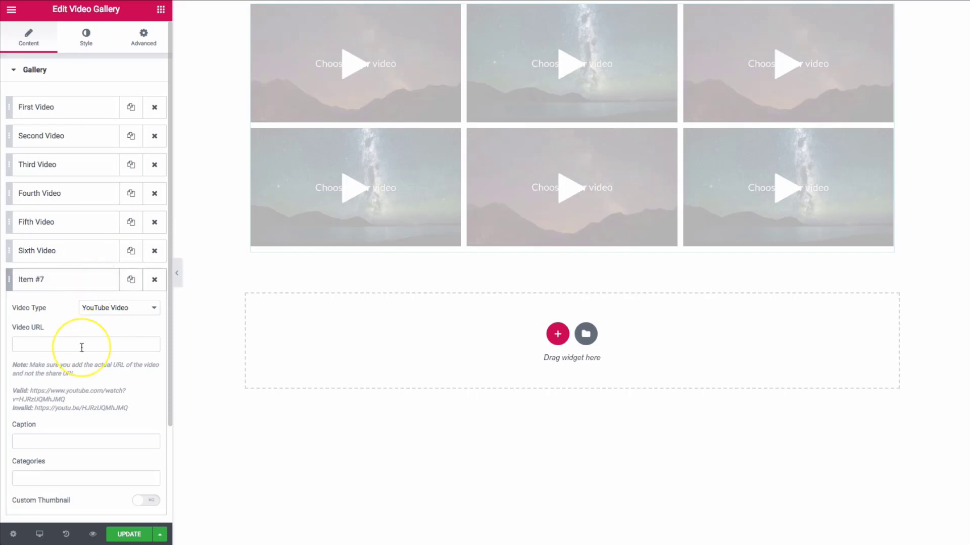
{"action": "scroll", "coordinate": [80, 323], "scroll_direction": "down", "scroll_amount": 3}
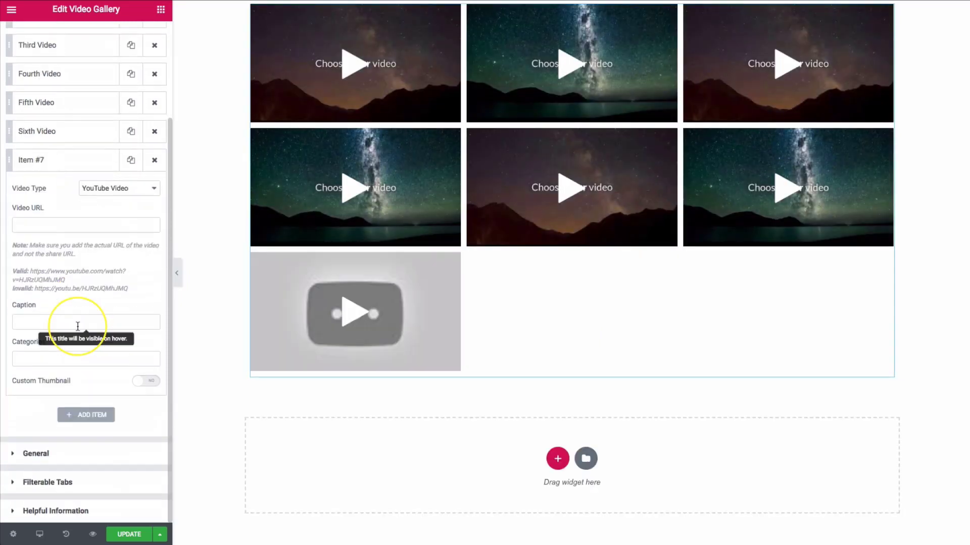
{"action": "left_click", "coordinate": [86, 414]}
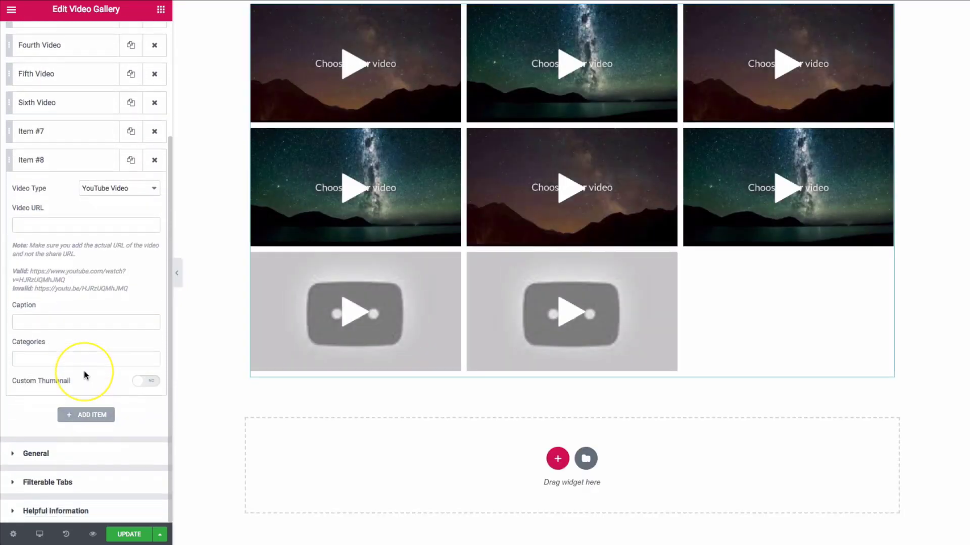
{"action": "left_click", "coordinate": [154, 161]}
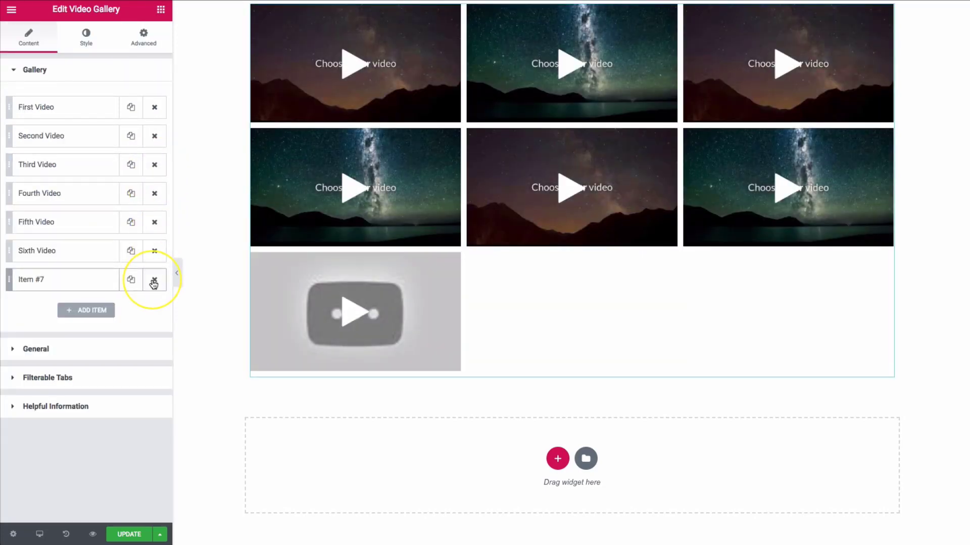
{"action": "left_click", "coordinate": [155, 279]}
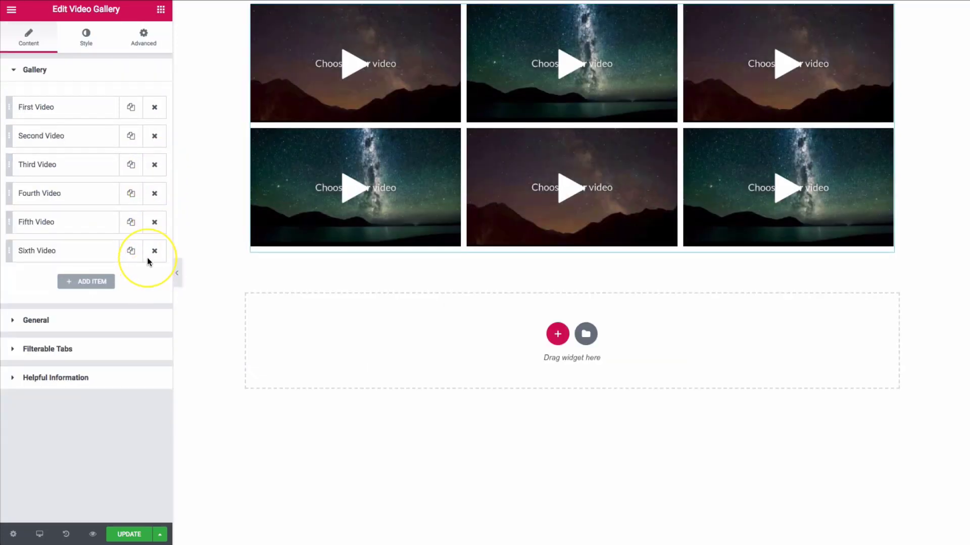
{"action": "left_click", "coordinate": [154, 193]}
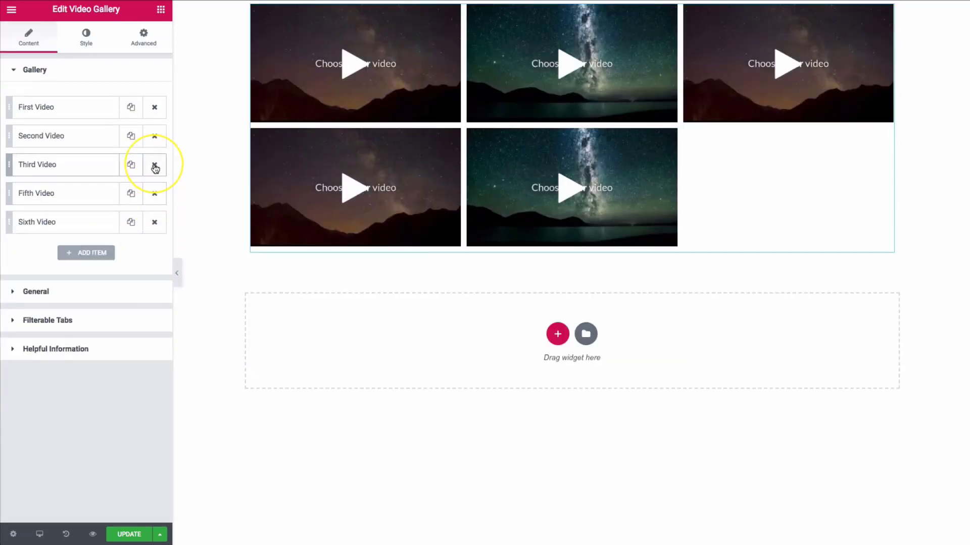
{"action": "left_click", "coordinate": [154, 166]}
{"action": "left_click", "coordinate": [154, 137]}
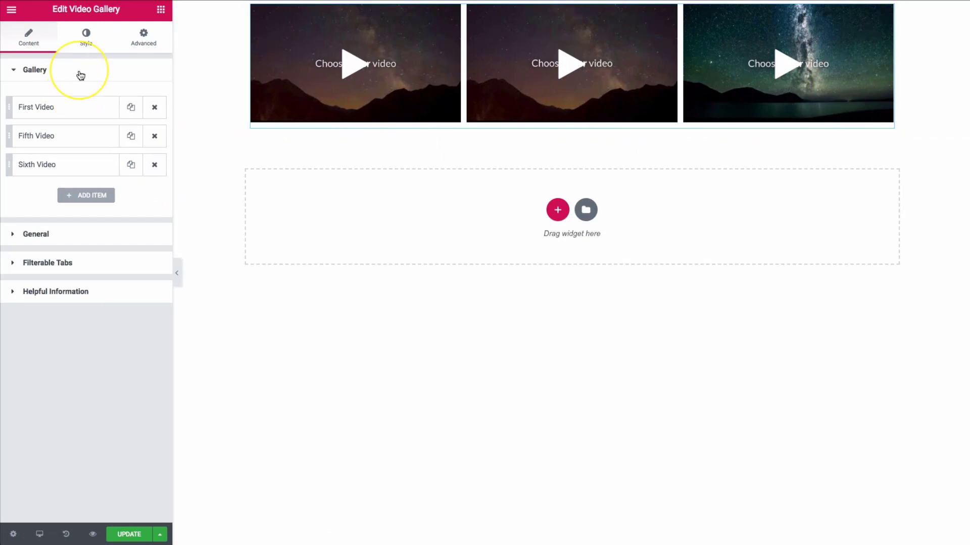
Expand First Video, keep YouTube as its type and review the valid URL examples.
{"action": "left_click", "coordinate": [79, 111]}
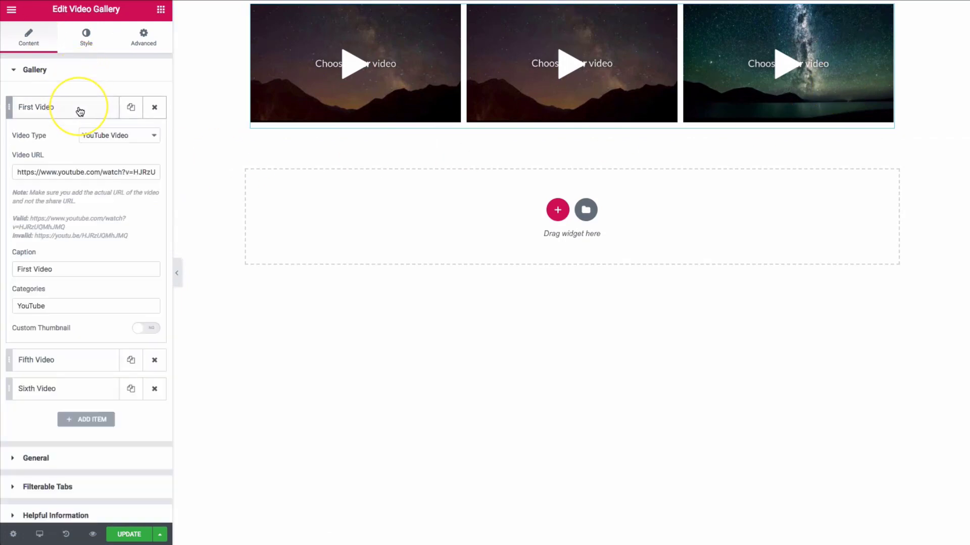
{"action": "left_click", "coordinate": [101, 136]}
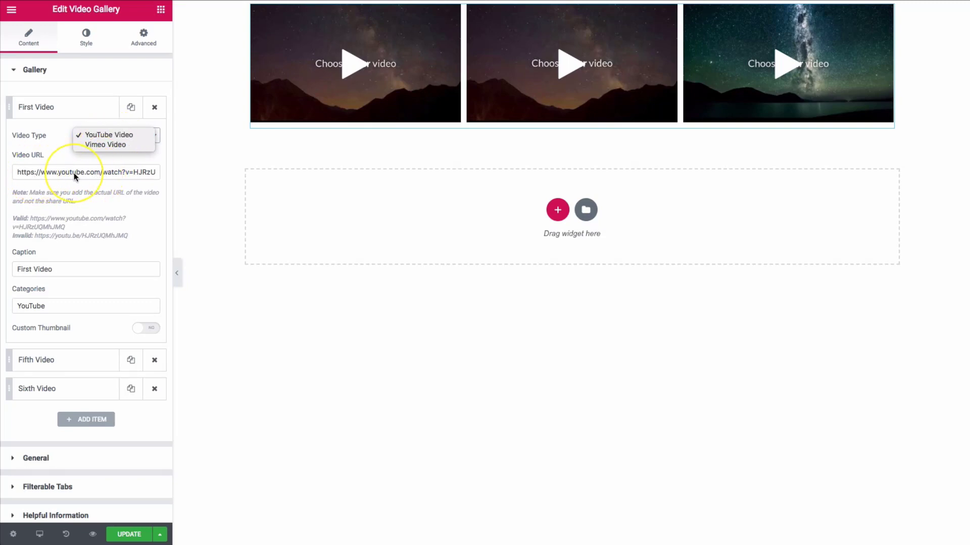
{"action": "left_click", "coordinate": [59, 156]}
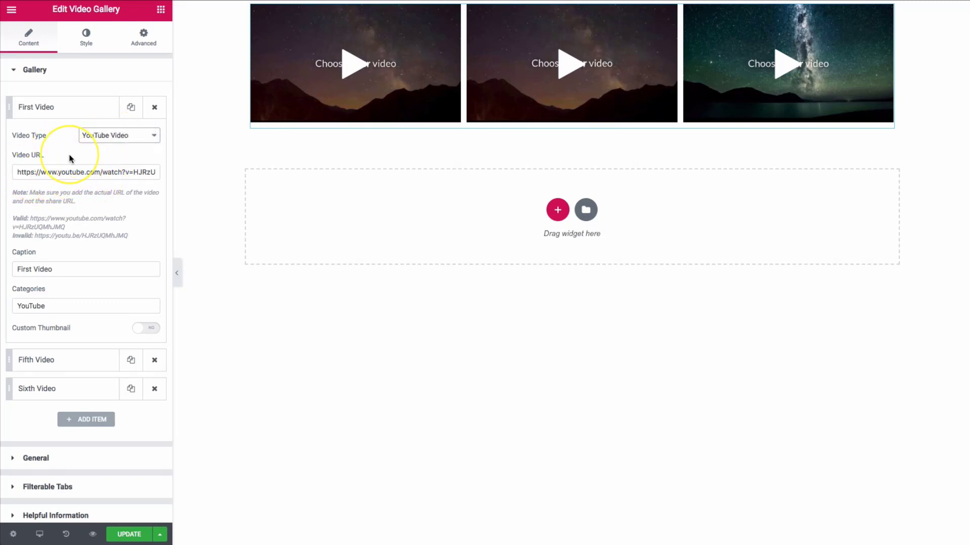
{"action": "left_click_drag", "start_coordinate": [84, 172], "coordinate": [144, 172]}
{"action": "triple_click", "coordinate": [145, 171]}
{"action": "left_click", "coordinate": [87, 210]}
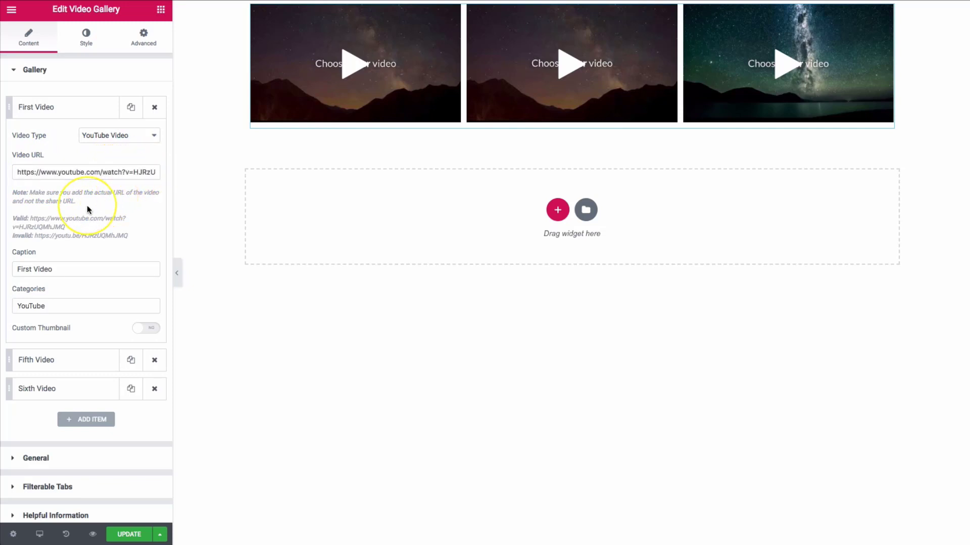
{"action": "left_click_drag", "start_coordinate": [30, 219], "coordinate": [80, 237]}
{"action": "left_click", "coordinate": [36, 238]}
{"action": "left_click", "coordinate": [58, 244]}
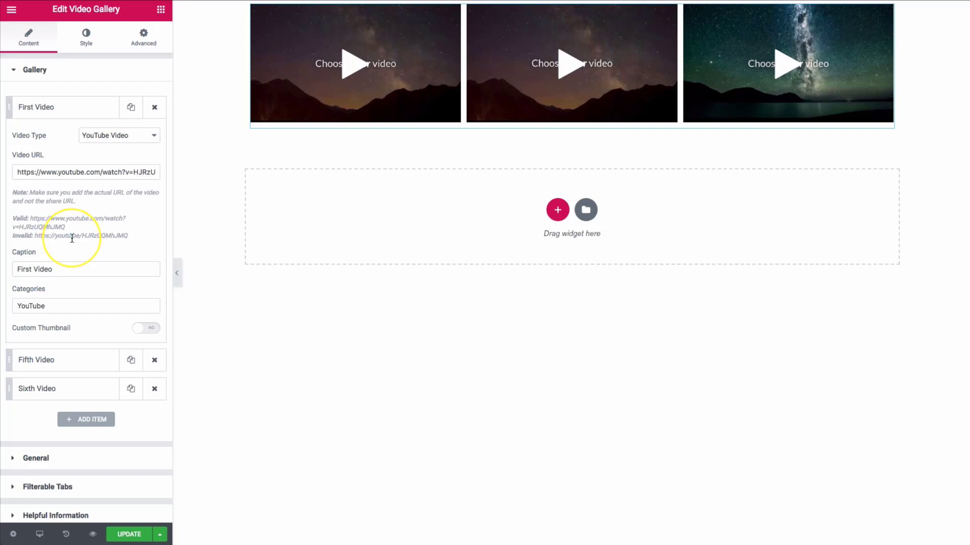
{"action": "double_click", "coordinate": [74, 237]}
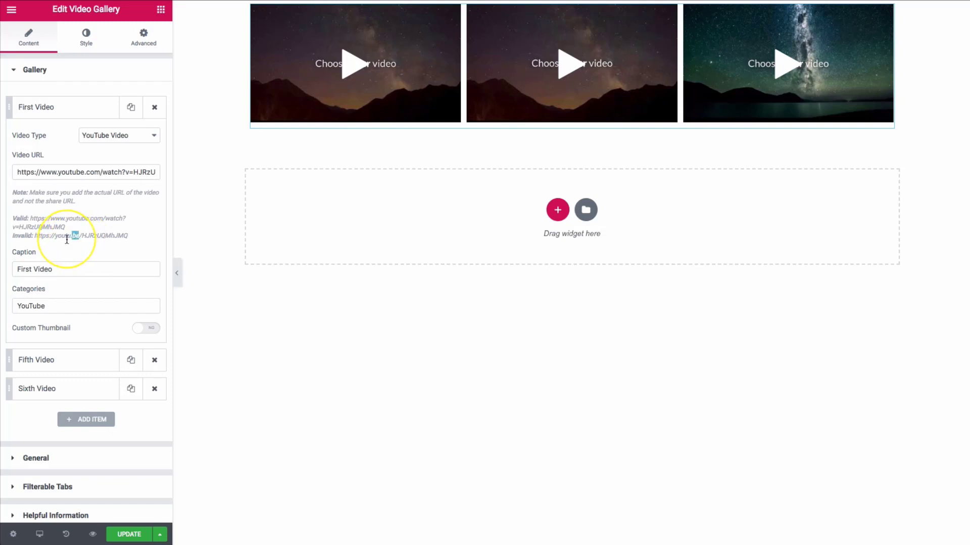
{"action": "left_click_drag", "start_coordinate": [65, 227], "coordinate": [35, 221]}
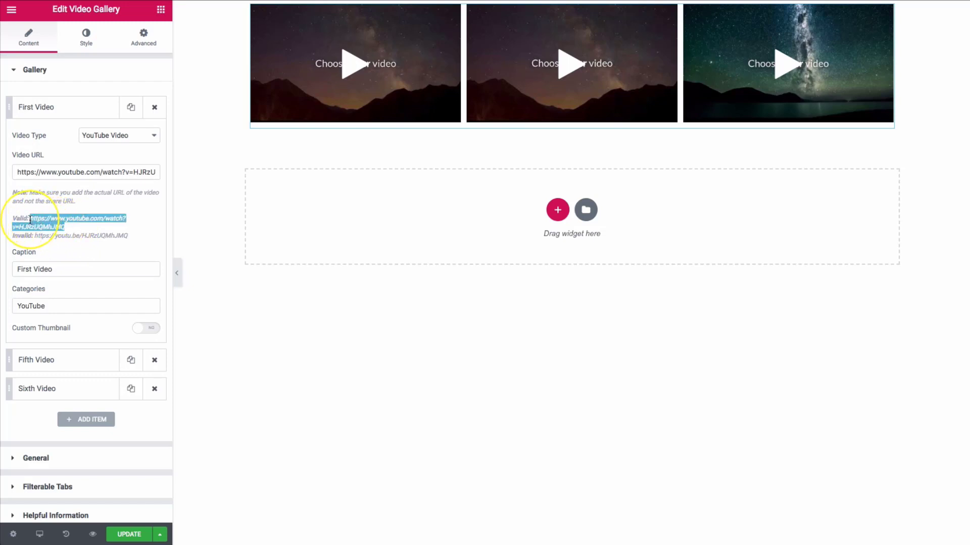
{"action": "left_click", "coordinate": [74, 222]}
Switch the source to Vimeo to compare its URL notes, then back to YouTube Video.
{"action": "left_click", "coordinate": [103, 146]}
{"action": "left_click", "coordinate": [101, 144]}
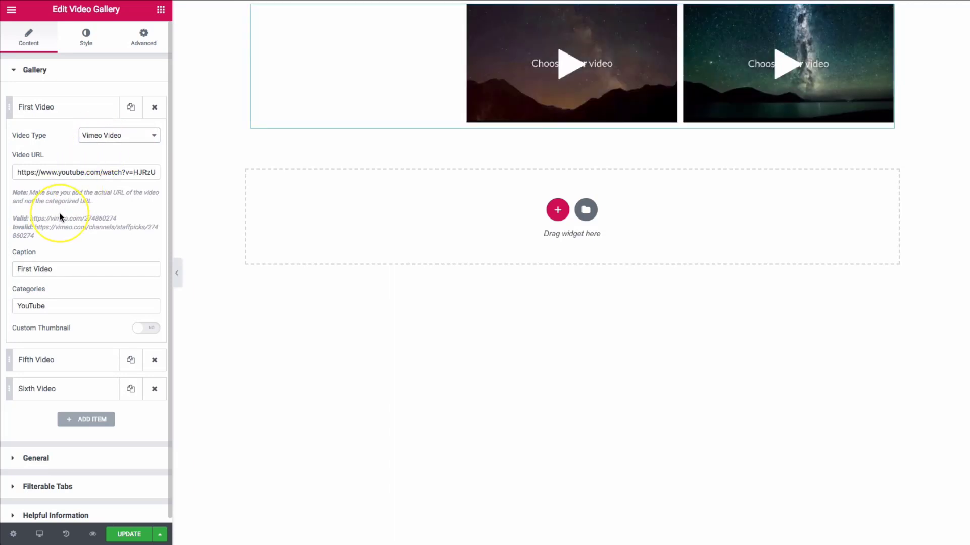
{"action": "left_click_drag", "start_coordinate": [30, 218], "coordinate": [115, 219]}
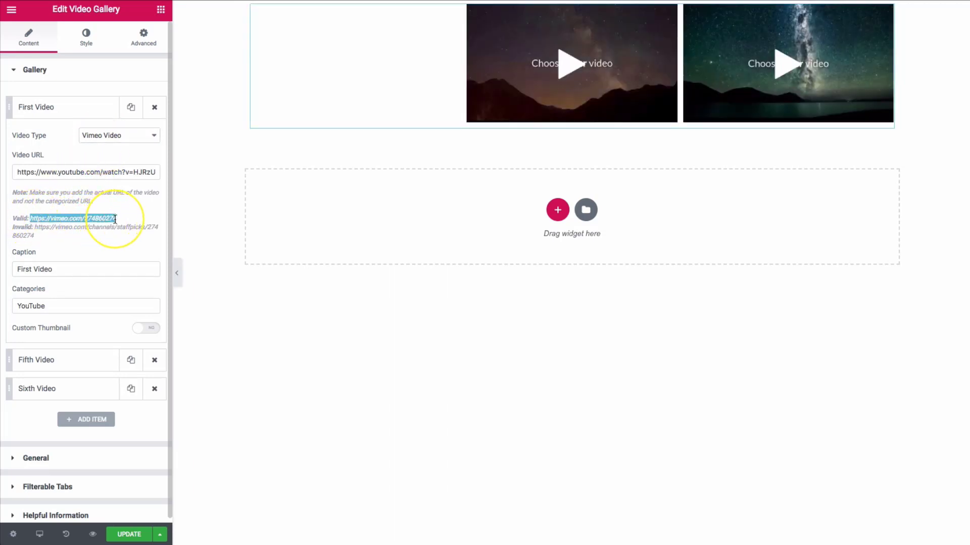
{"action": "left_click_drag", "start_coordinate": [48, 236], "coordinate": [36, 229]}
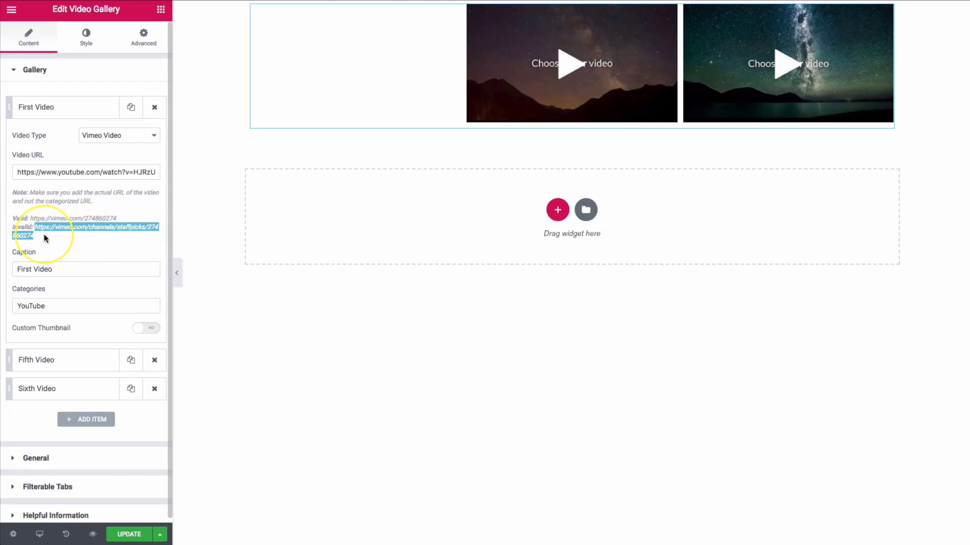
{"action": "left_click", "coordinate": [45, 238]}
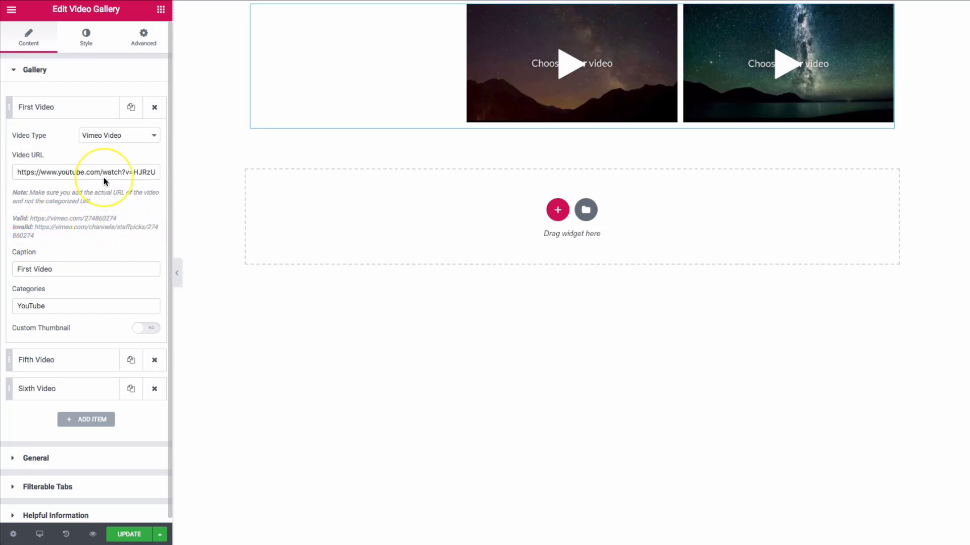
{"action": "left_click", "coordinate": [101, 134]}
{"action": "left_click", "coordinate": [101, 126]}
{"action": "left_click_drag", "start_coordinate": [51, 218], "coordinate": [90, 220]}
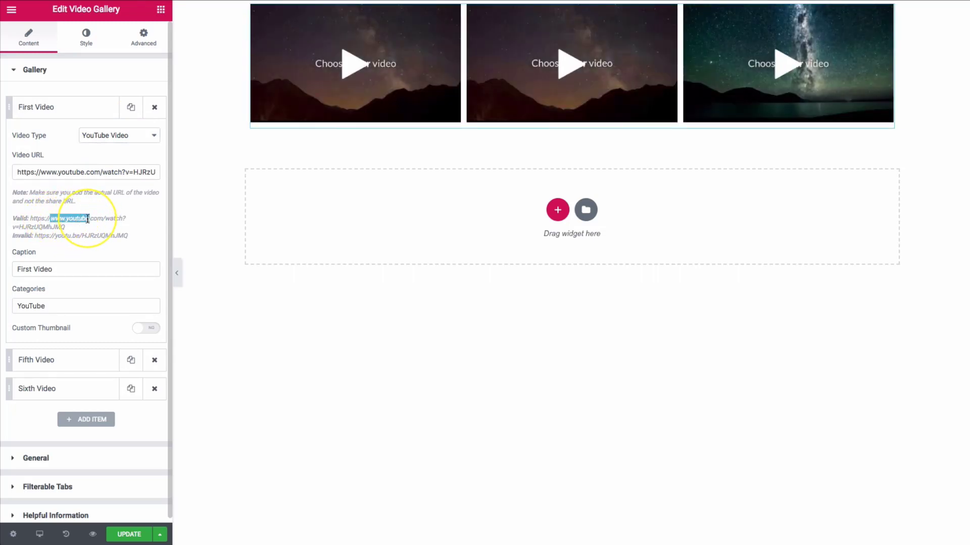
{"action": "left_click", "coordinate": [81, 172]}
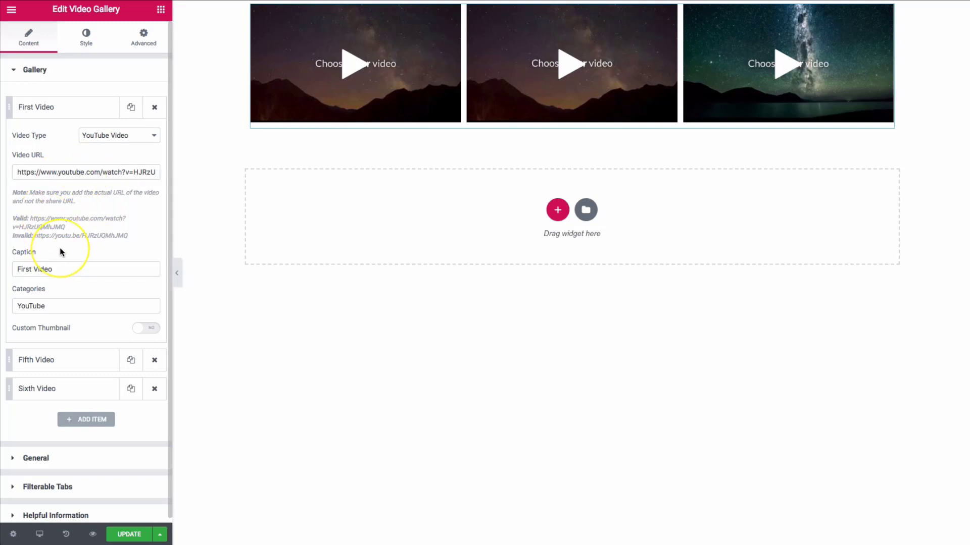
Replace the first video's caption with 'How to Make a Video Gallery'.
{"action": "triple_click", "coordinate": [56, 270]}
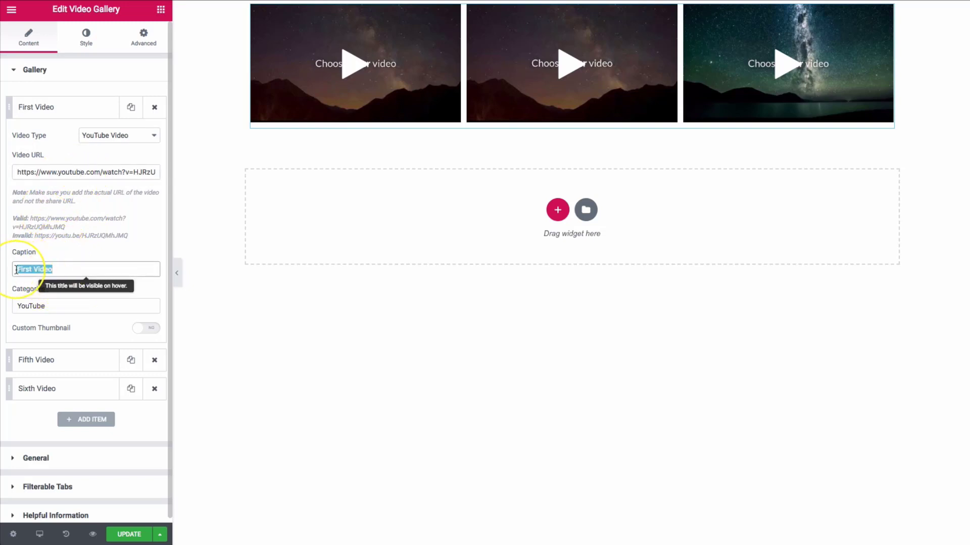
{"action": "triple_click", "coordinate": [57, 309]}
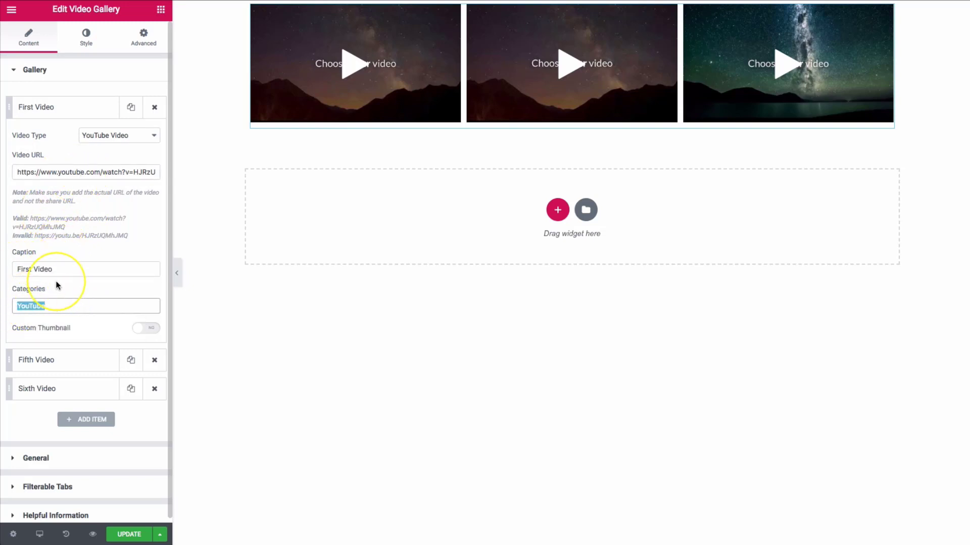
{"action": "mouse_move", "coordinate": [347, 70]}
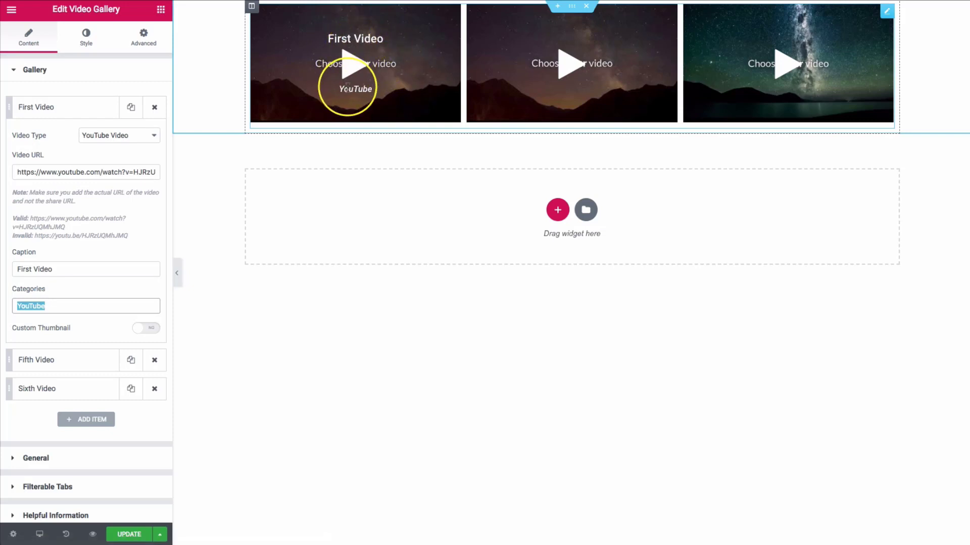
{"action": "left_click_drag", "start_coordinate": [78, 268], "coordinate": [2, 268]}
{"action": "type", "text": "How to Make a Video Gallery"}
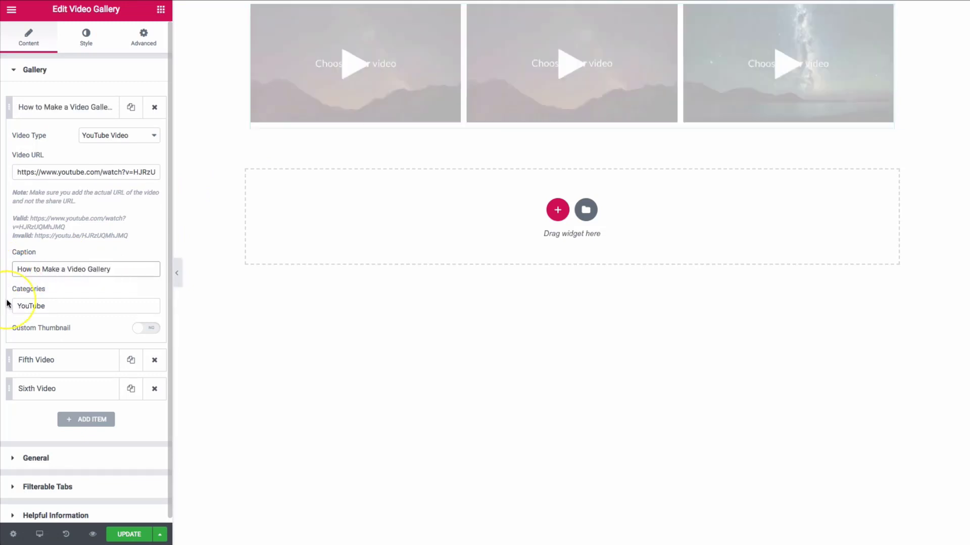
Set its categories to 'UAEL,Elementor' and switch Custom Thumbnail to YES.
{"action": "double_click", "coordinate": [46, 304]}
{"action": "type", "text": "UAEL"}
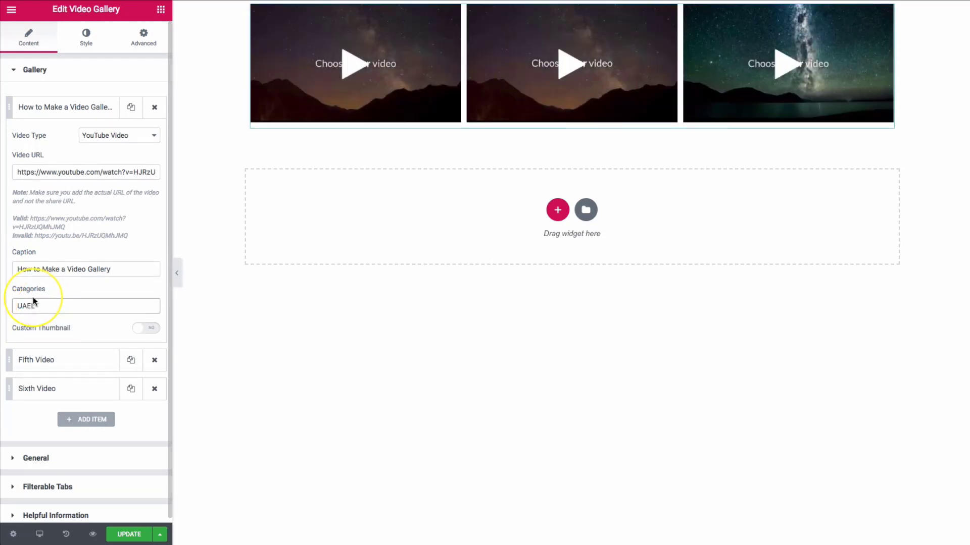
{"action": "mouse_move", "coordinate": [366, 50]}
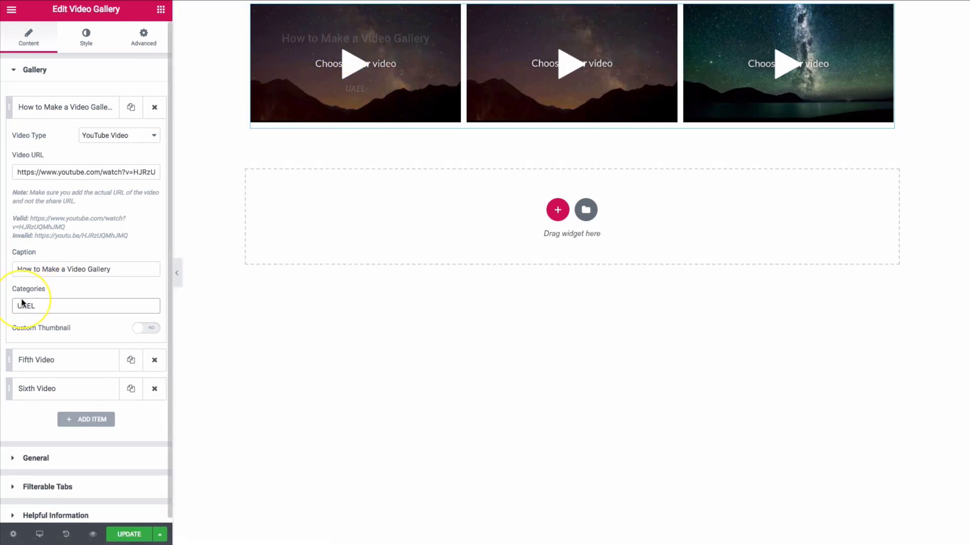
{"action": "left_click", "coordinate": [49, 301]}
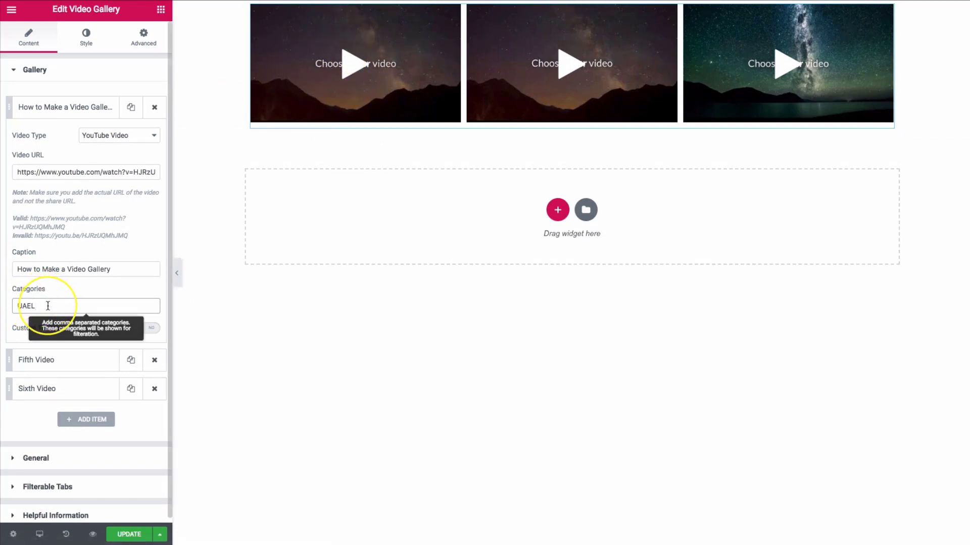
{"action": "type", "text": ",Elementor"}
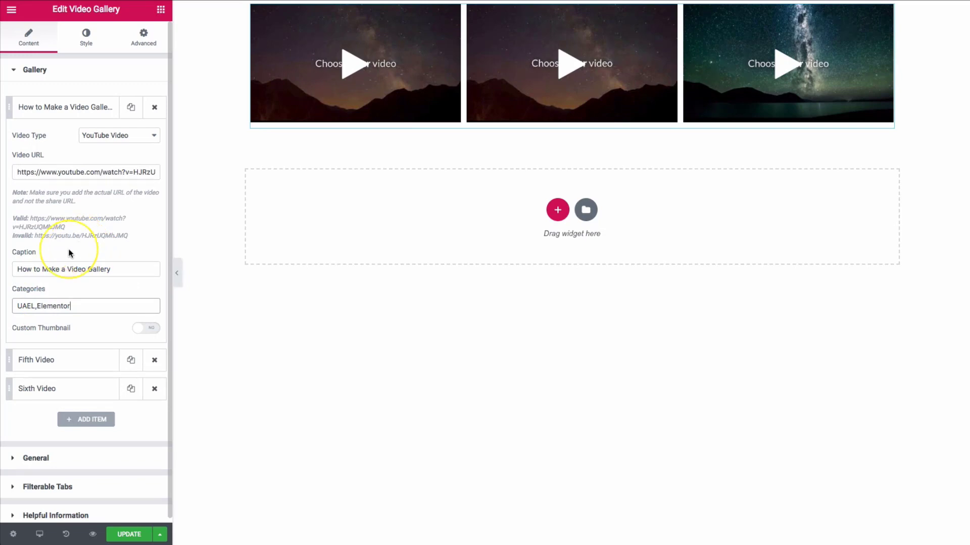
{"action": "left_click", "coordinate": [148, 330]}
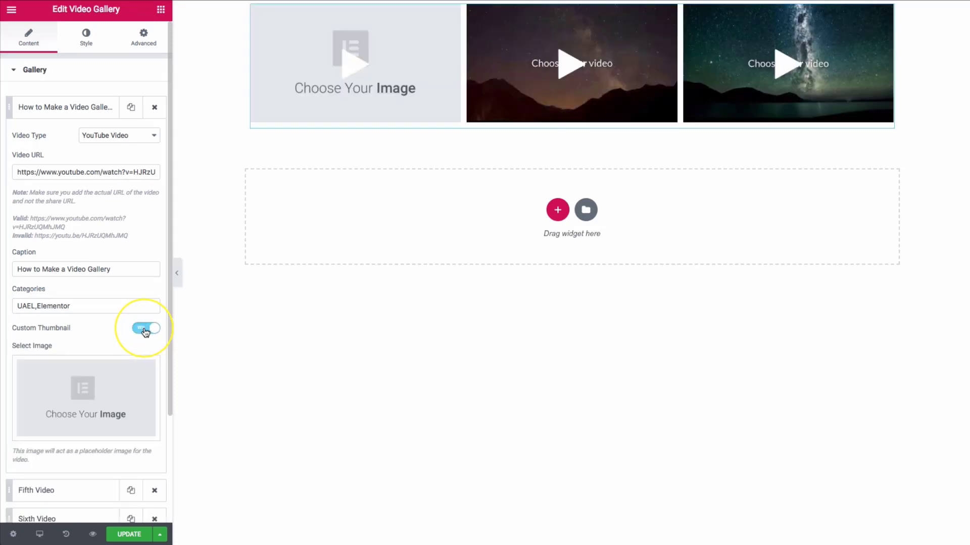
{"action": "scroll", "coordinate": [92, 313], "scroll_direction": "down", "scroll_amount": 1}
Insert the red abstract image from the Media Library as the custom thumbnail.
{"action": "scroll", "coordinate": [92, 317], "scroll_direction": "down", "scroll_amount": 1}
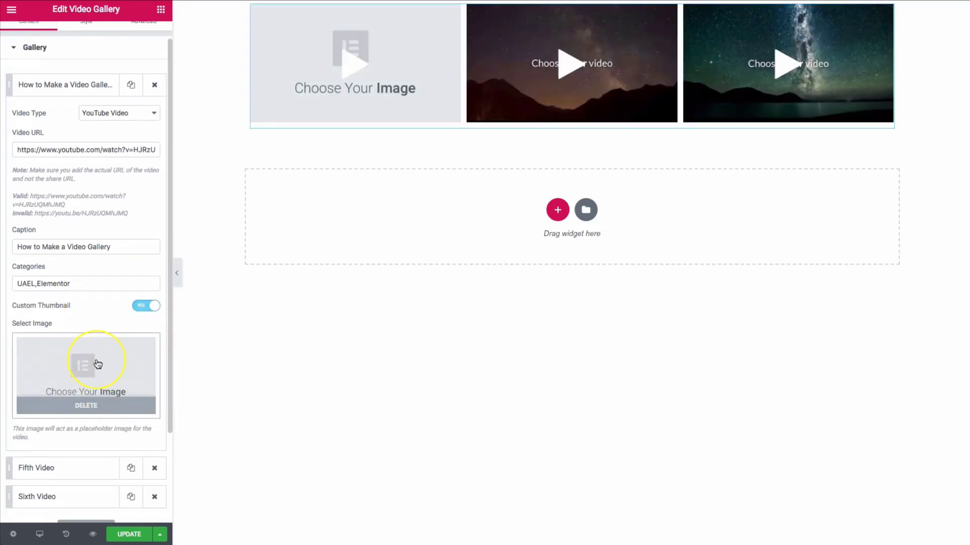
{"action": "left_click", "coordinate": [96, 366]}
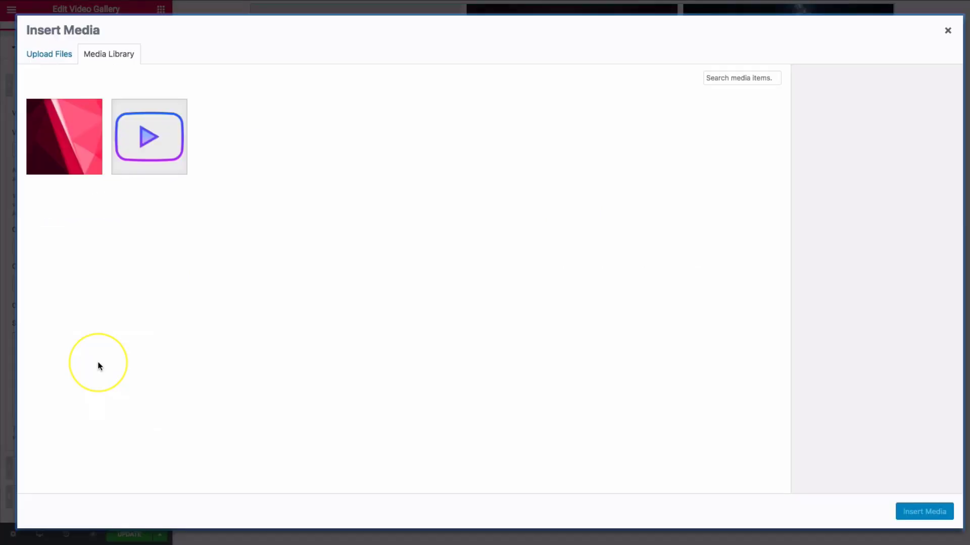
{"action": "left_click", "coordinate": [66, 154]}
{"action": "left_click", "coordinate": [909, 512]}
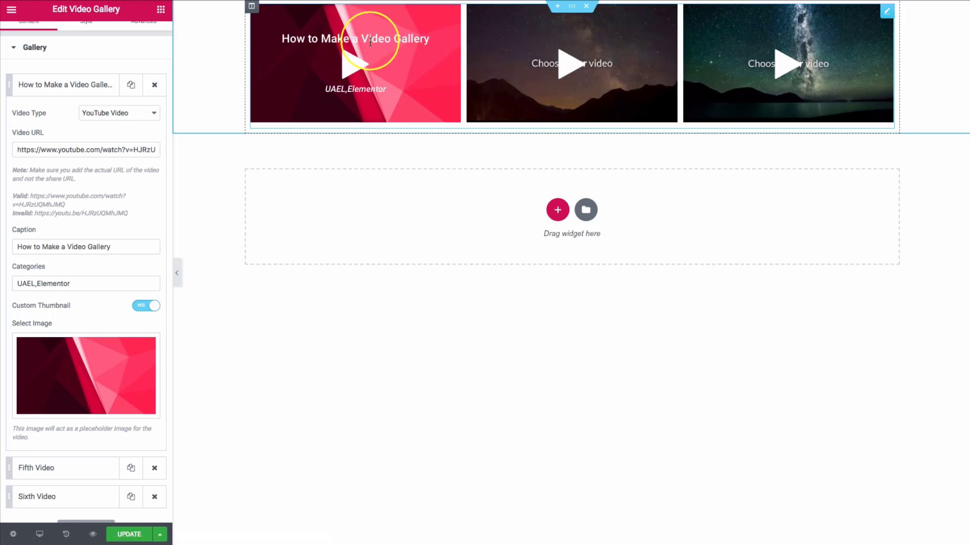
Change the categories to 'UAEL, Elementor' with a space after the comma.
{"action": "left_click", "coordinate": [97, 281]}
{"action": "mouse_move", "coordinate": [41, 287]}
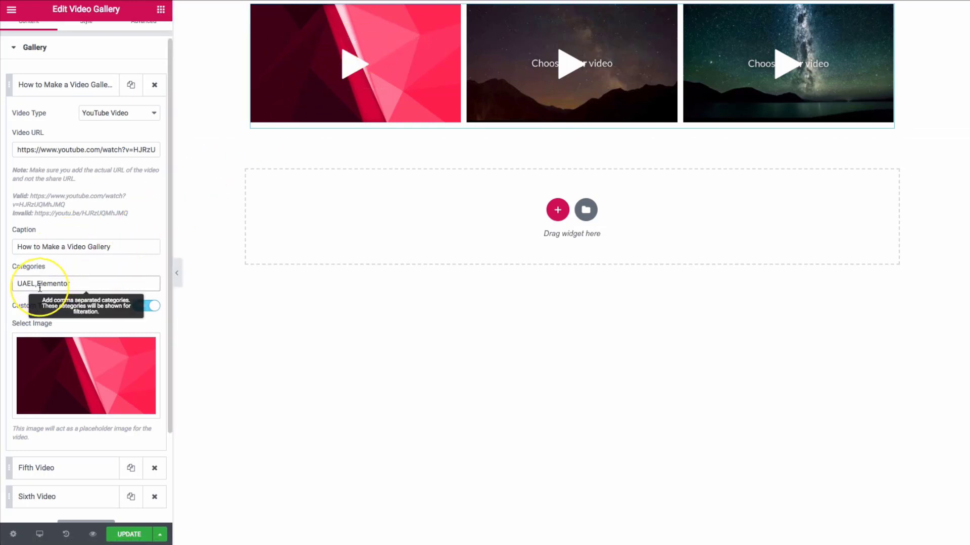
{"action": "mouse_move", "coordinate": [309, 79]}
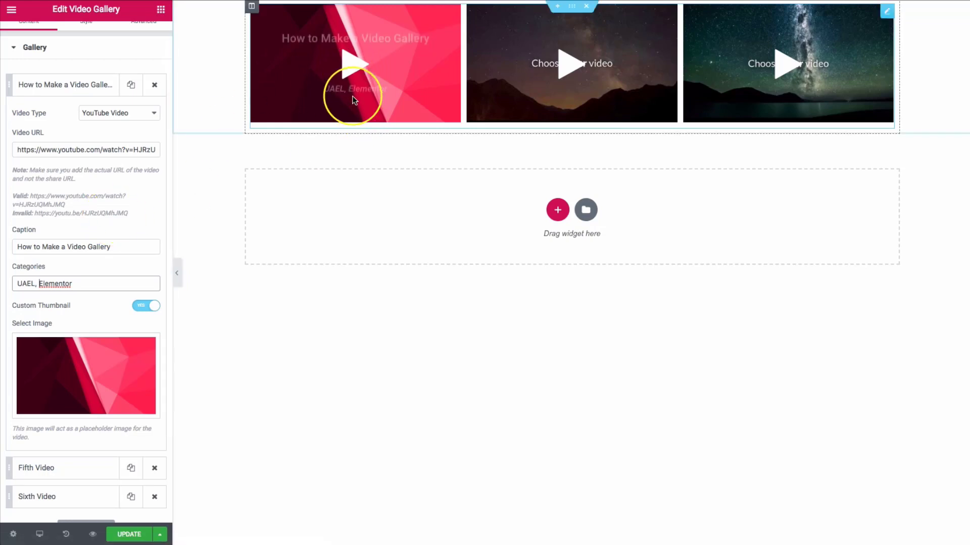
{"action": "left_click", "coordinate": [99, 189]}
{"action": "scroll", "coordinate": [97, 190], "scroll_direction": "down", "scroll_amount": 3}
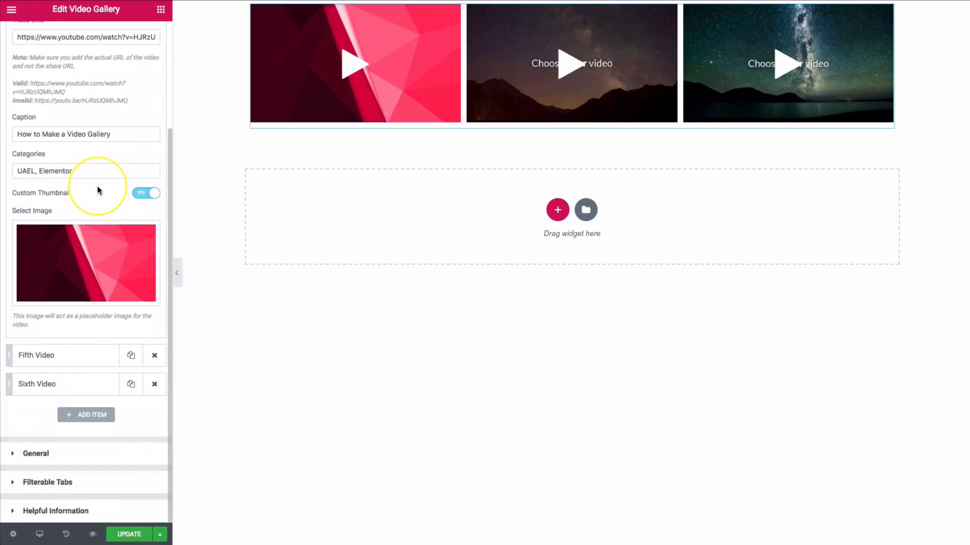
Caption the Fifth Video 'How to Install UAEL' and change its category from YouTube to 'UAEL'.
{"action": "left_click", "coordinate": [82, 358]}
{"action": "left_click_drag", "start_coordinate": [83, 162], "coordinate": [10, 165]}
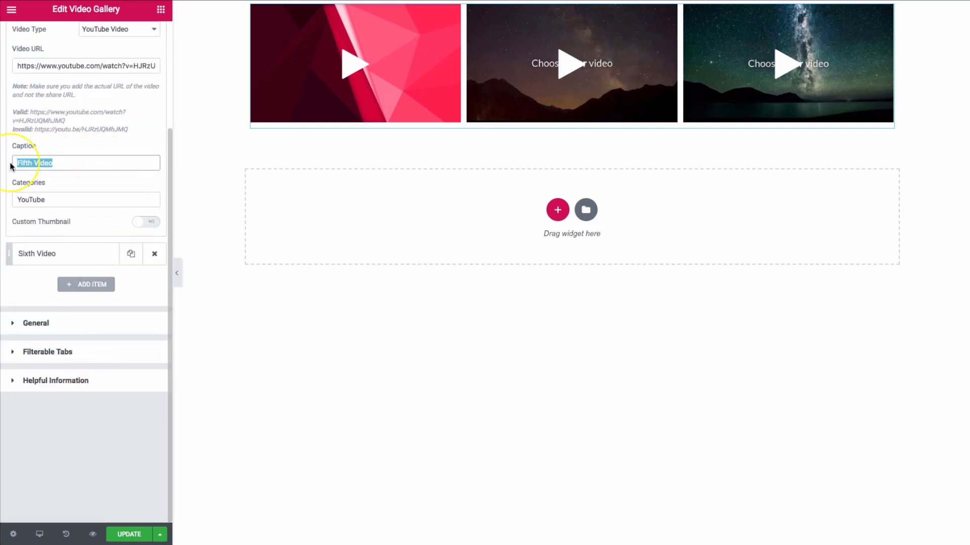
{"action": "type", "text": "How to Install UAEL"}
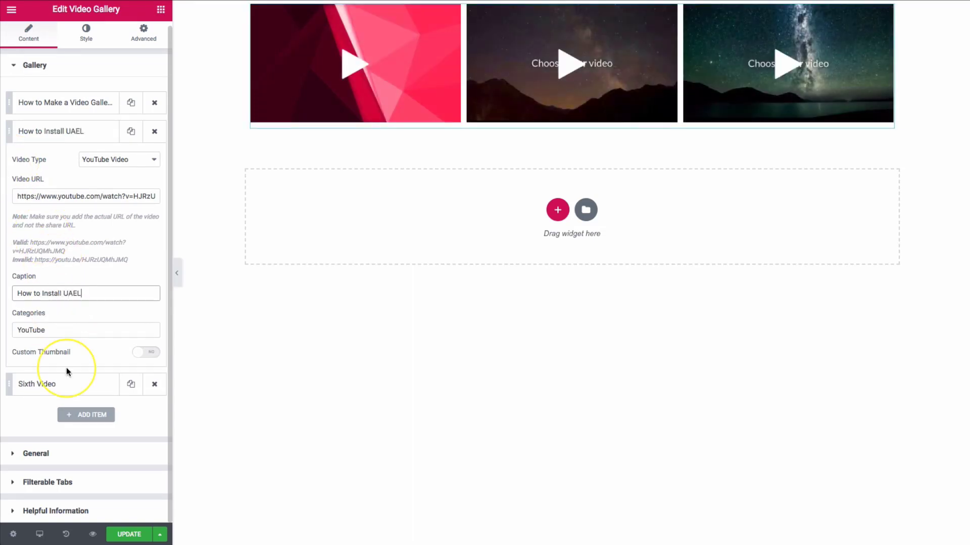
{"action": "double_click", "coordinate": [57, 330]}
{"action": "key", "text": "BackSpace"}
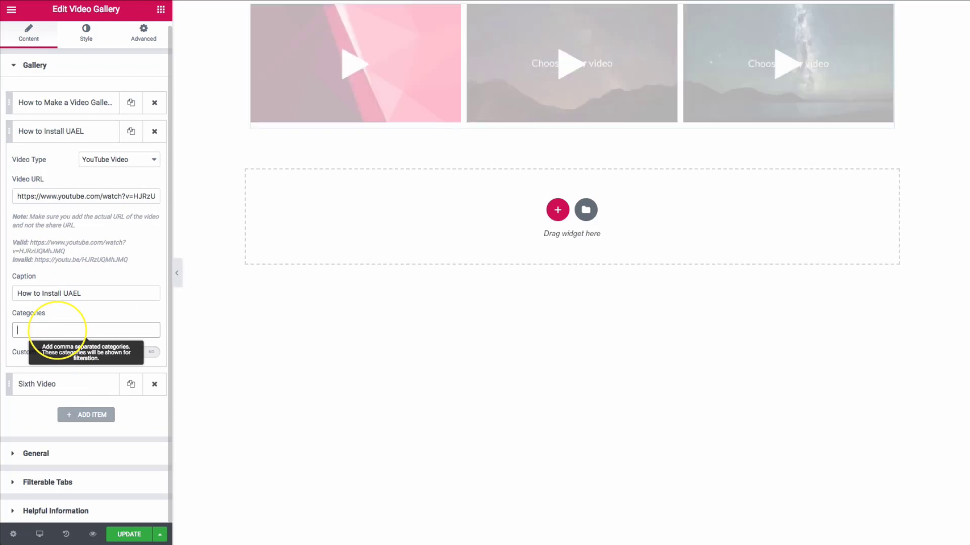
{"action": "type", "text": "UAEL"}
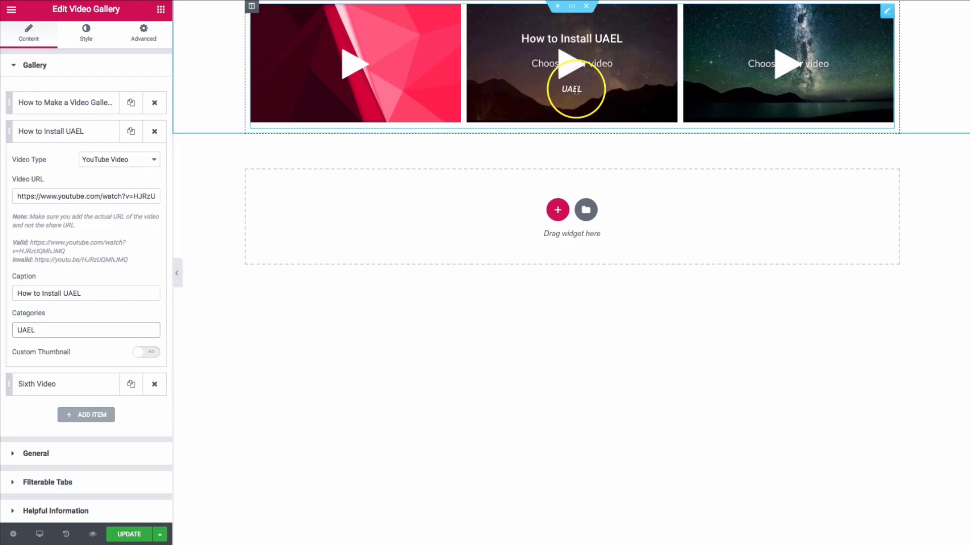
{"action": "left_click", "coordinate": [70, 340]}
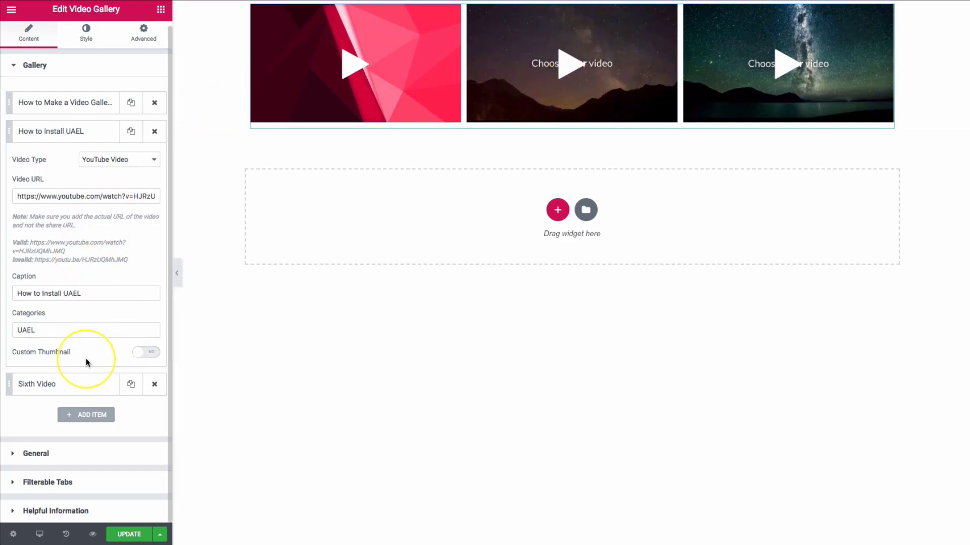
Caption the Sixth Video 'How to Install Astra' and set its category to 'Astra'.
{"action": "left_click", "coordinate": [69, 384]}
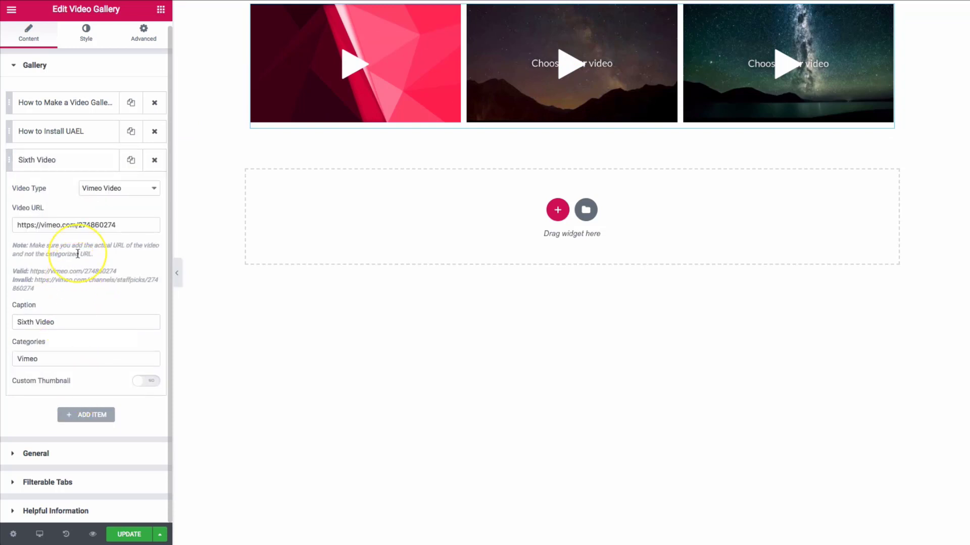
{"action": "left_click_drag", "start_coordinate": [72, 322], "coordinate": [1, 320]}
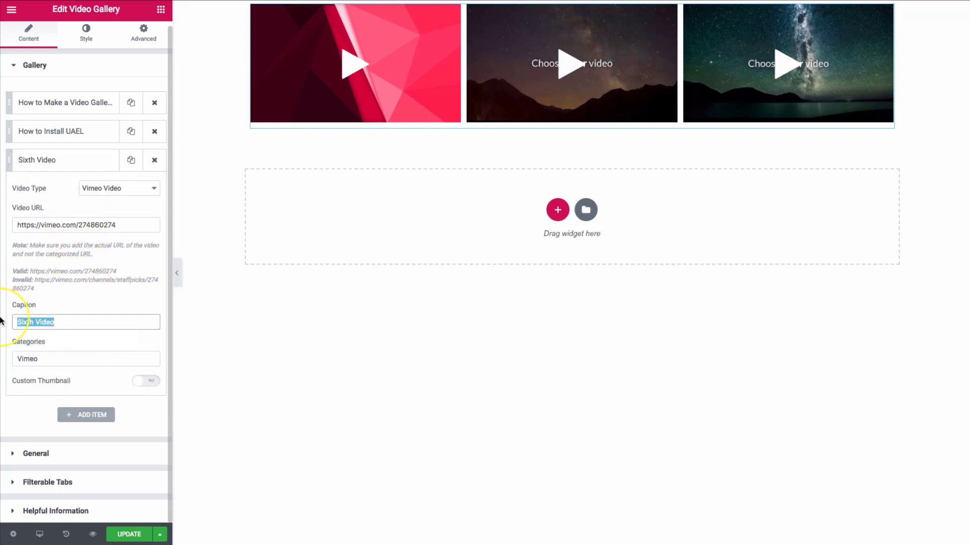
{"action": "type", "text": "How to In"}
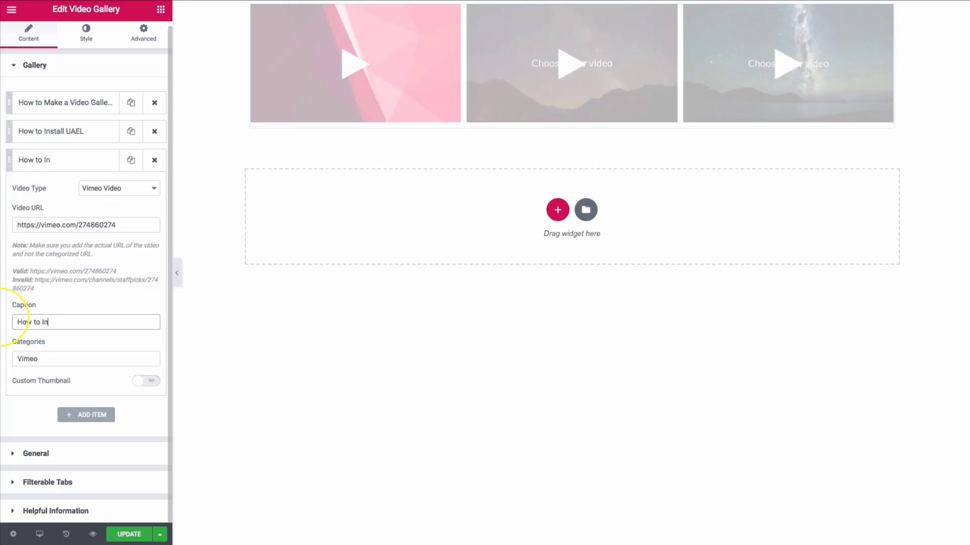
{"action": "type", "text": "stall Astra"}
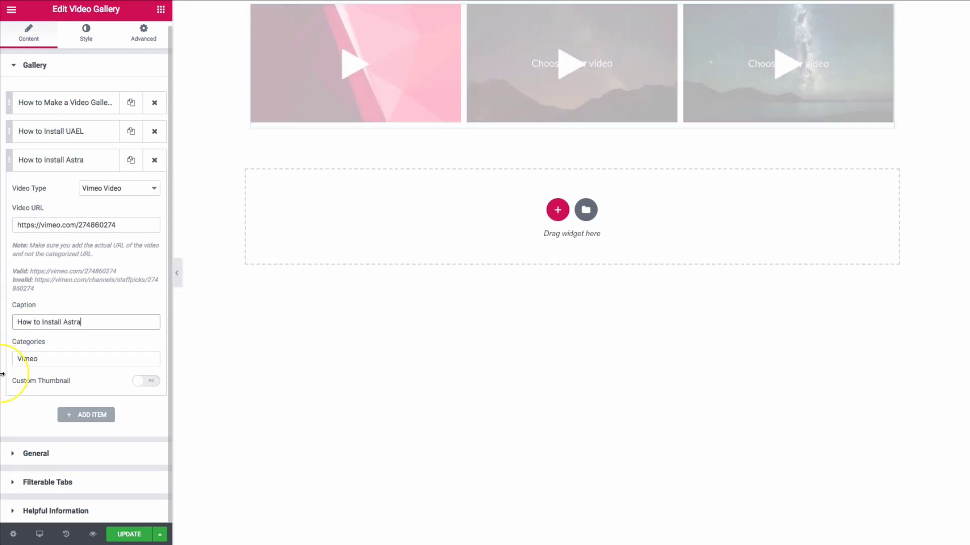
{"action": "double_click", "coordinate": [37, 361]}
{"action": "type", "text": "Astra"}
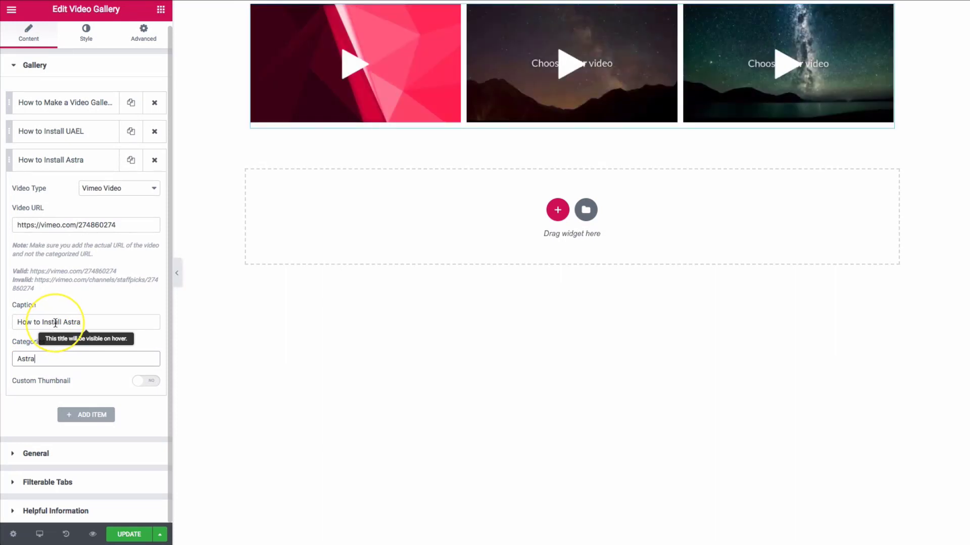
{"action": "mouse_move", "coordinate": [720, 99]}
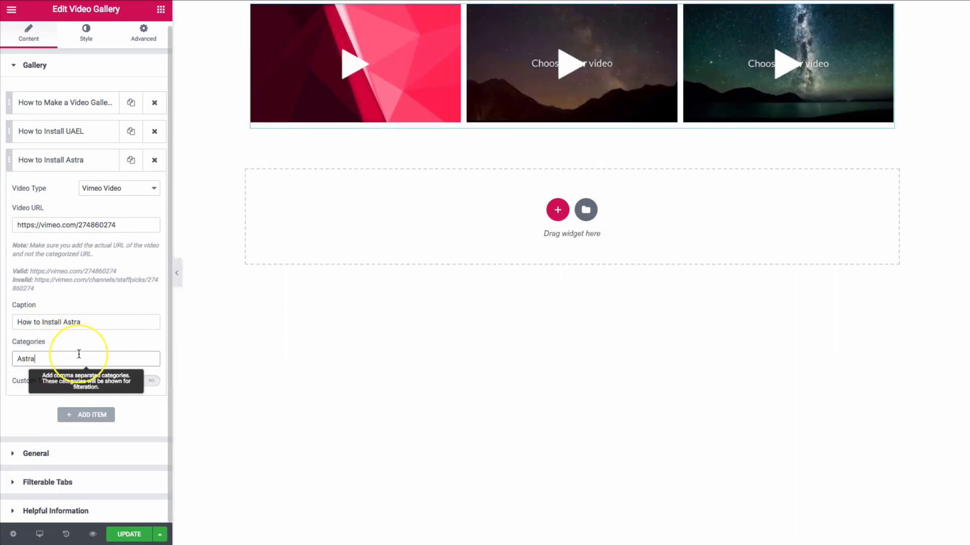
Enable Custom Thumbnail and insert the pink polygon image as its thumbnail.
{"action": "left_click", "coordinate": [145, 382]}
{"action": "scroll", "coordinate": [145, 383], "scroll_direction": "down", "scroll_amount": 3}
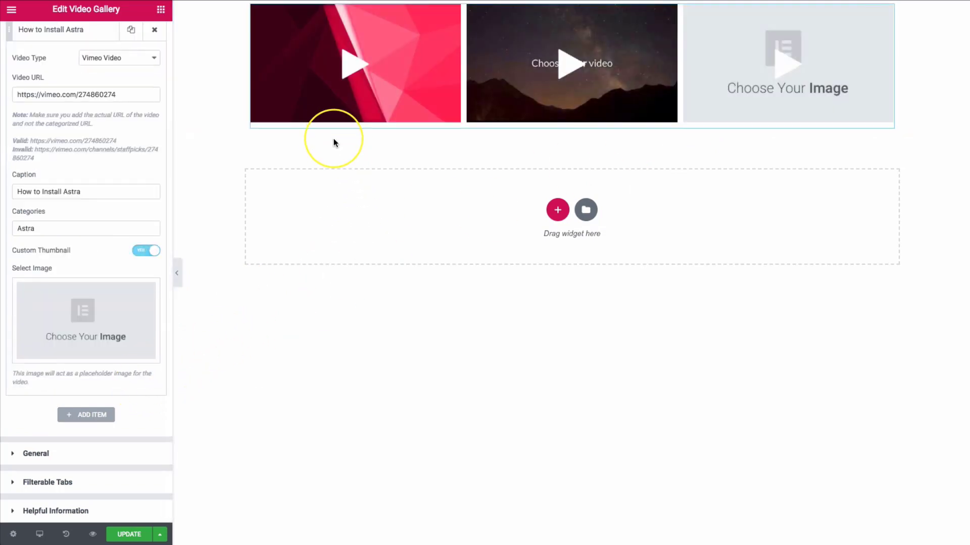
{"action": "left_click", "coordinate": [72, 319]}
{"action": "left_click", "coordinate": [77, 128]}
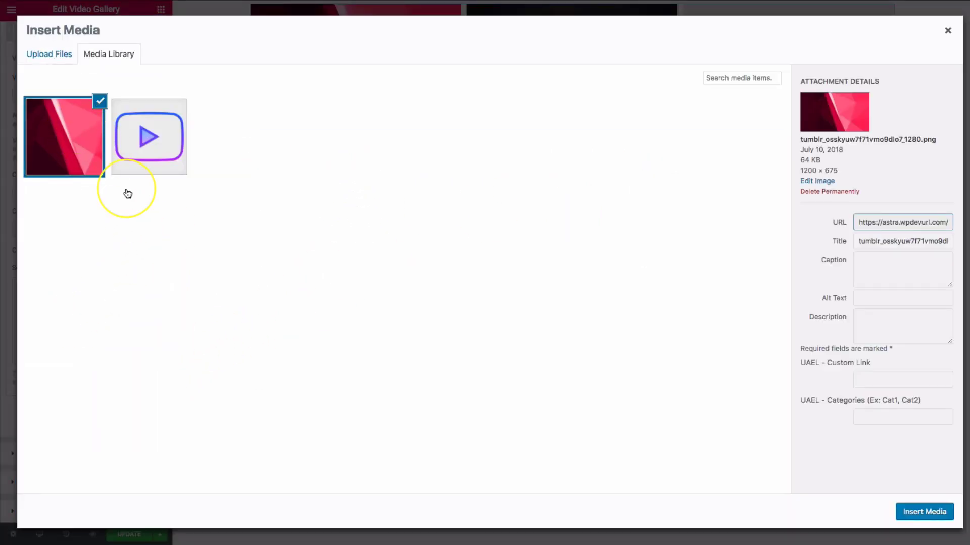
{"action": "left_click", "coordinate": [924, 512]}
{"action": "mouse_move", "coordinate": [66, 359]}
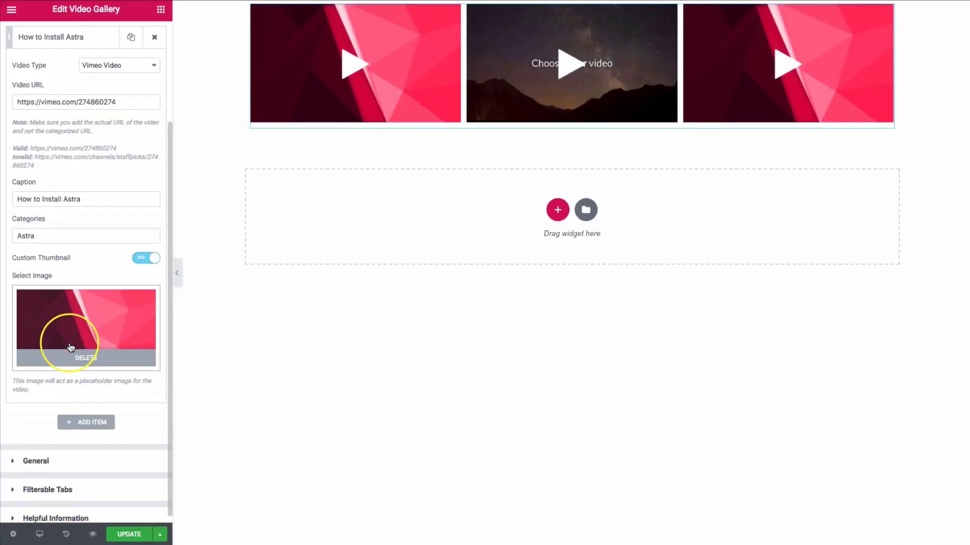
{"action": "left_click", "coordinate": [56, 456]}
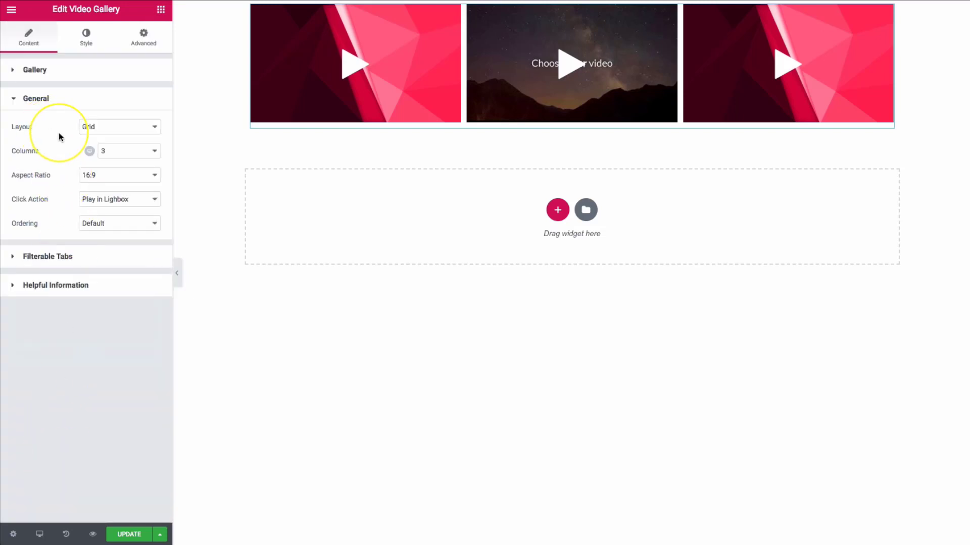
Change the gallery layout to Carousel with 2 columns and step through its slides.
{"action": "left_click", "coordinate": [109, 129]}
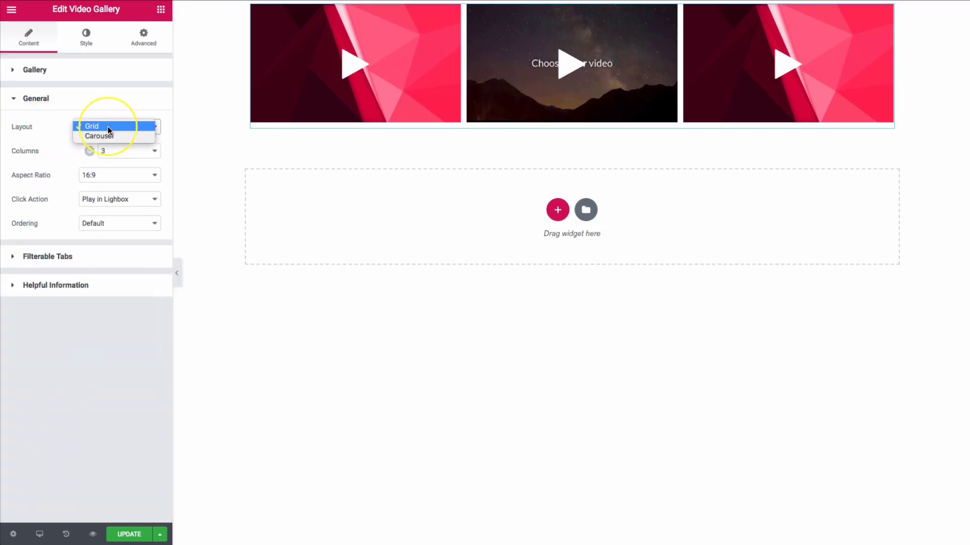
{"action": "left_click", "coordinate": [107, 135]}
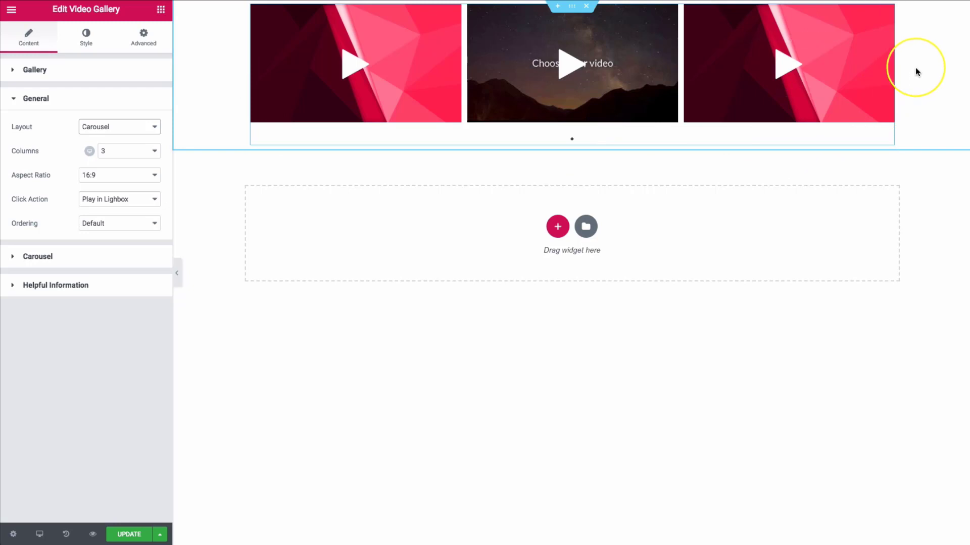
{"action": "left_click", "coordinate": [150, 150]}
{"action": "left_click", "coordinate": [127, 145]}
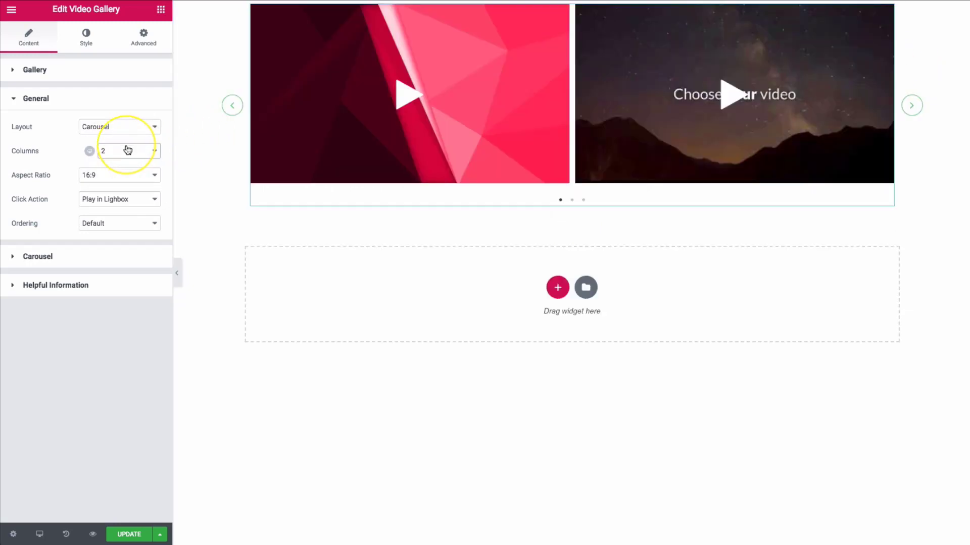
{"action": "left_click", "coordinate": [912, 107]}
{"action": "left_click", "coordinate": [911, 107]}
{"action": "left_click", "coordinate": [911, 107]}
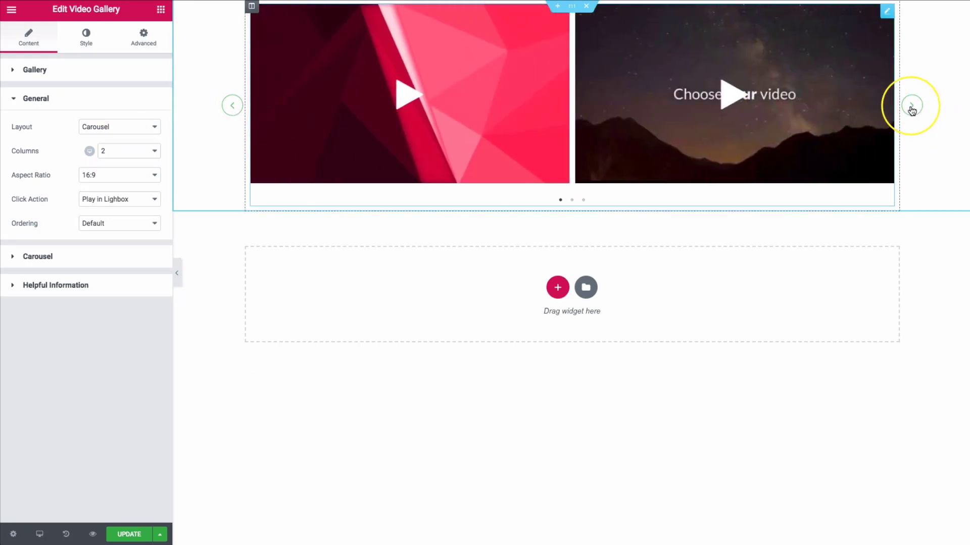
{"action": "left_click", "coordinate": [912, 107]}
{"action": "left_click", "coordinate": [911, 107]}
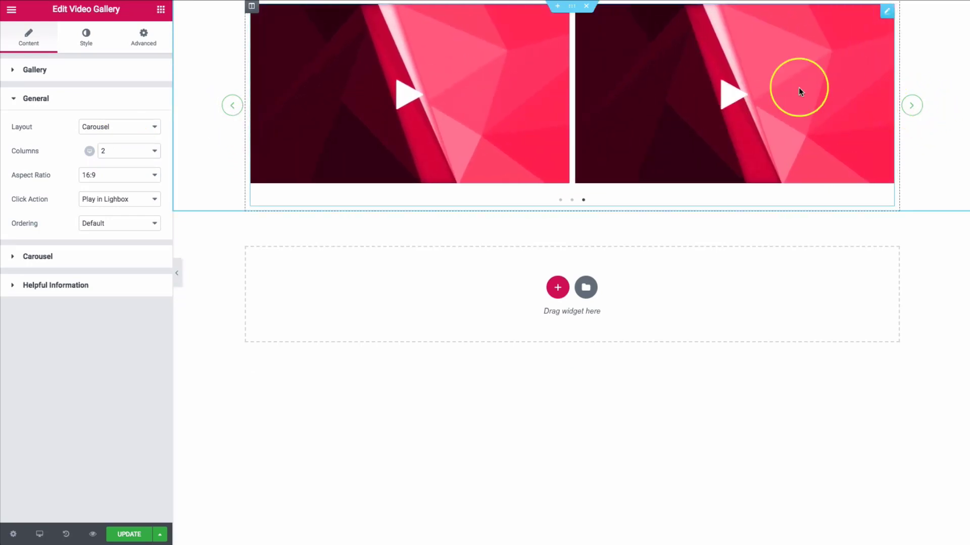
Try 4:3 and 3:2 aspect ratios, then return the tiles to 16:9.
{"action": "left_click", "coordinate": [90, 181]}
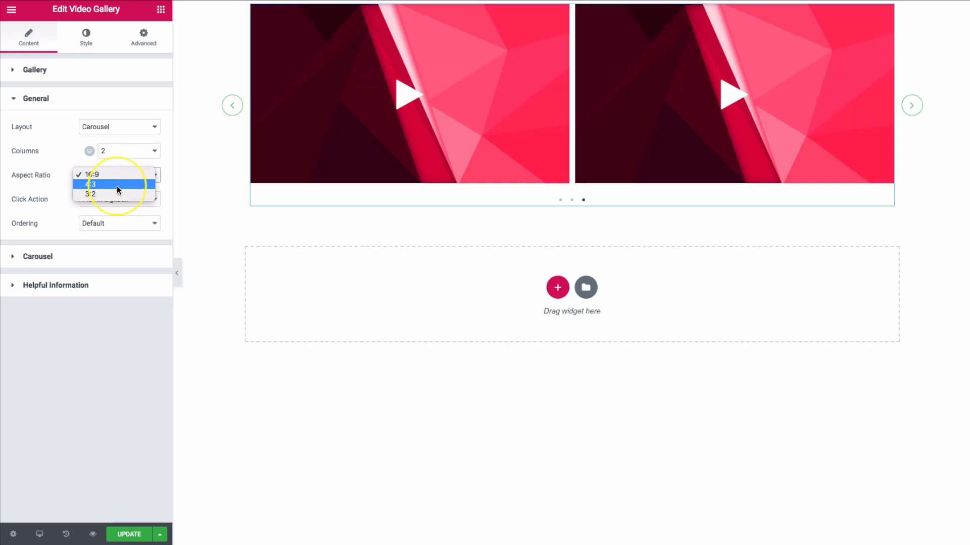
{"action": "left_click", "coordinate": [108, 185]}
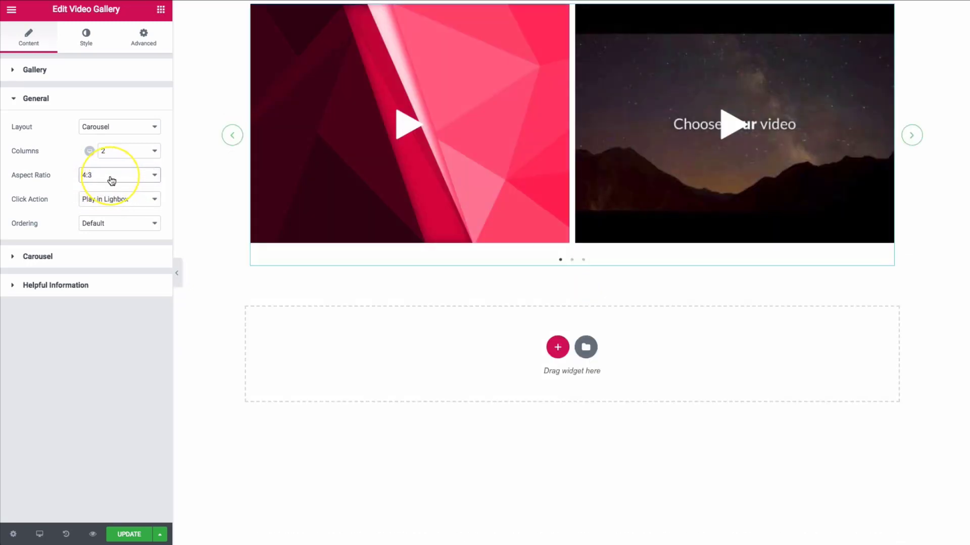
{"action": "left_click", "coordinate": [111, 180]}
{"action": "left_click", "coordinate": [108, 184]}
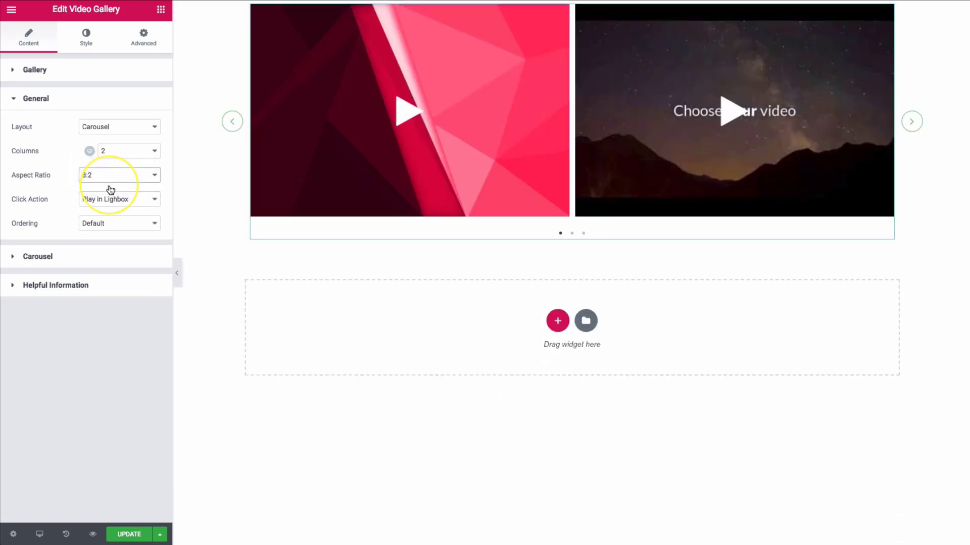
{"action": "left_click", "coordinate": [115, 180]}
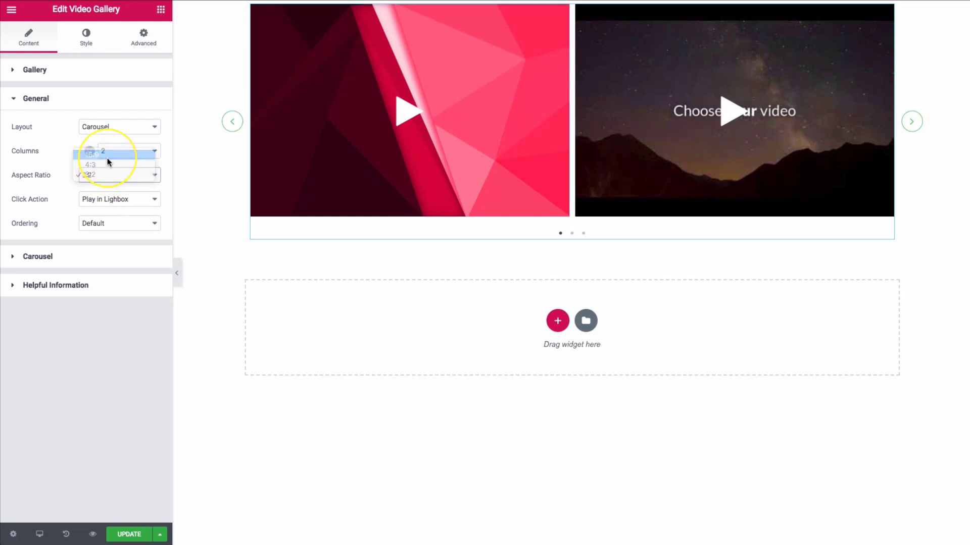
{"action": "left_click", "coordinate": [107, 157]}
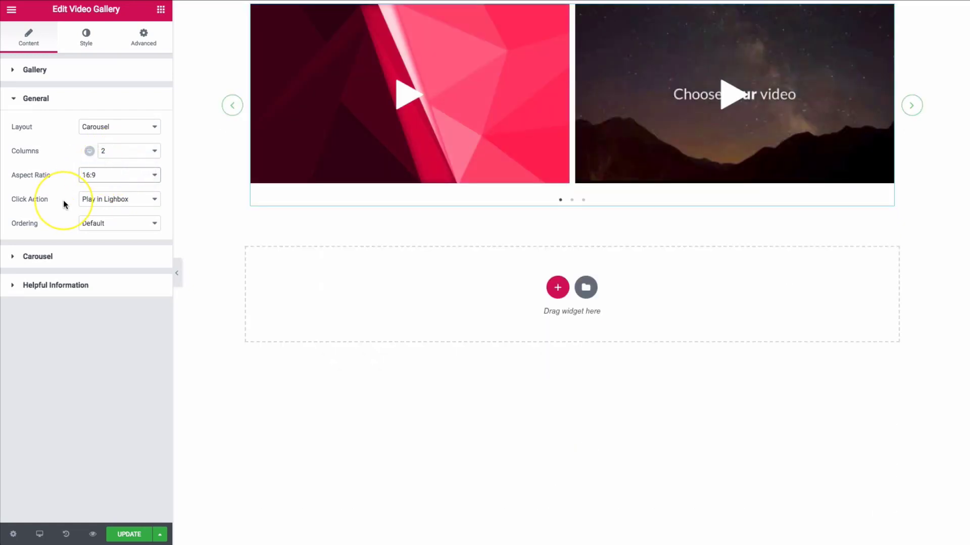
Compare Play Inline with Play in Lightbox as the click action, keeping Lightbox.
{"action": "left_click", "coordinate": [108, 199]}
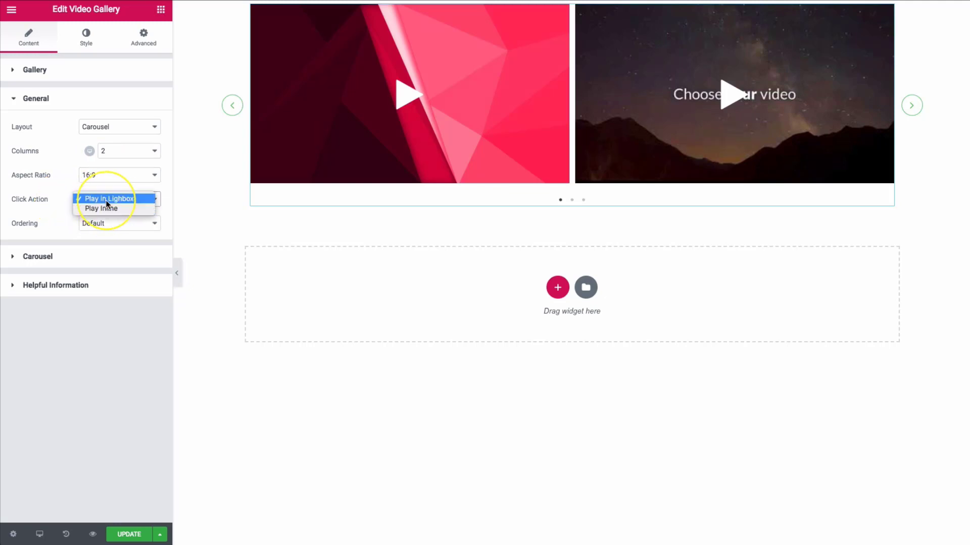
{"action": "left_click", "coordinate": [106, 200]}
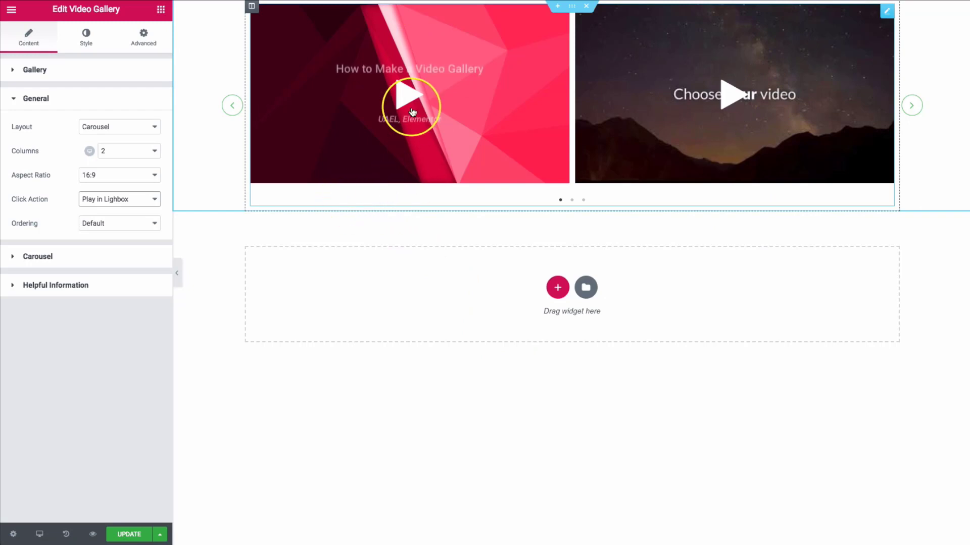
{"action": "left_click", "coordinate": [119, 199]}
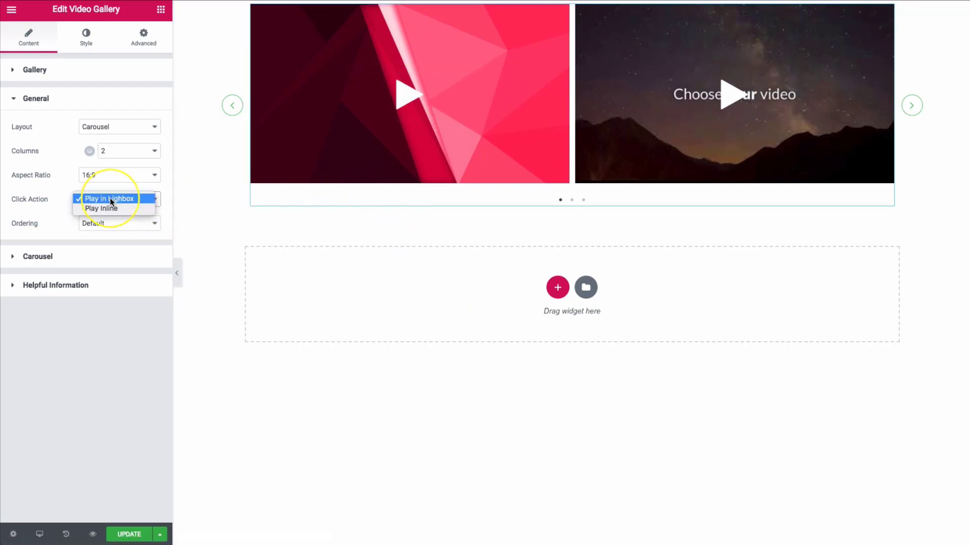
{"action": "left_click", "coordinate": [116, 209]}
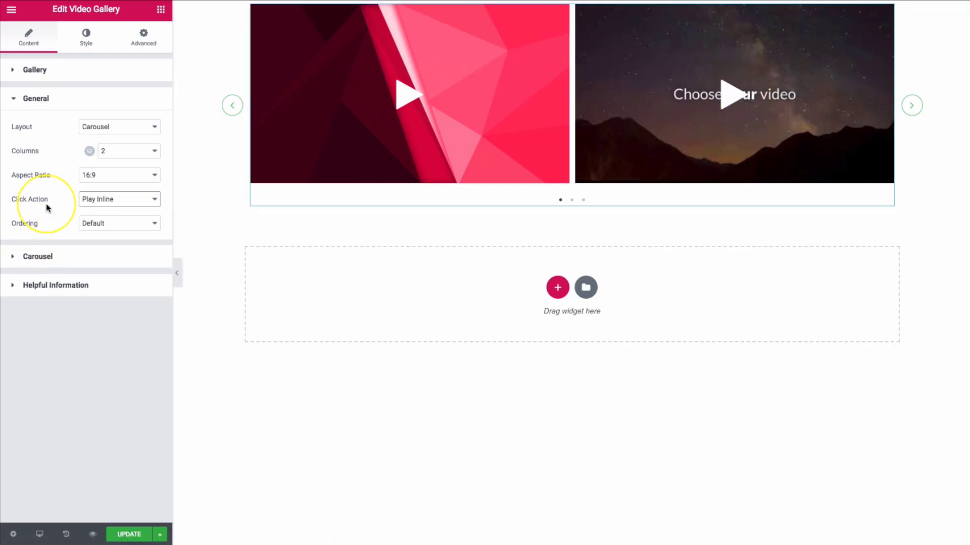
{"action": "left_click", "coordinate": [96, 199]}
{"action": "left_click", "coordinate": [93, 187]}
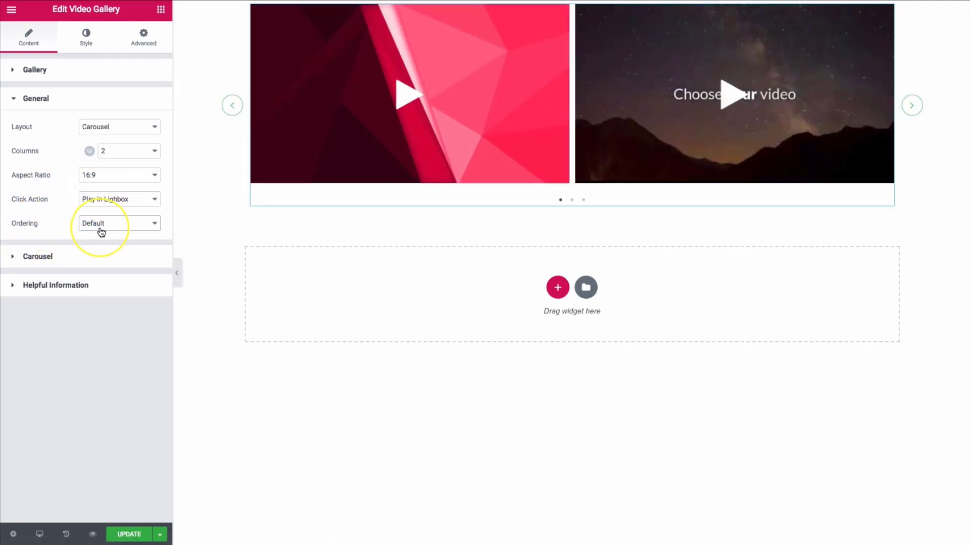
Try Random ordering on the carousel, then restore the default order.
{"action": "left_click", "coordinate": [125, 224]}
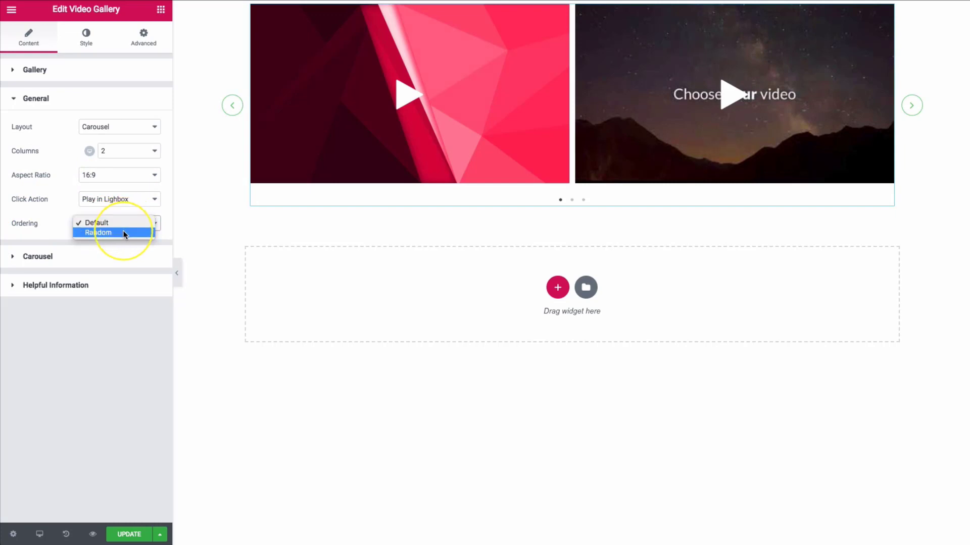
{"action": "left_click", "coordinate": [122, 231]}
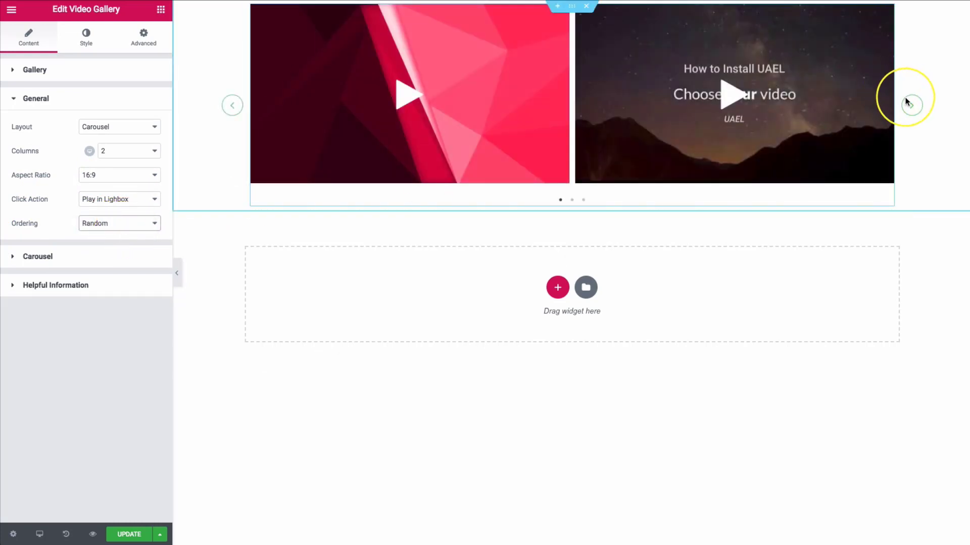
{"action": "left_click", "coordinate": [911, 105]}
{"action": "left_click", "coordinate": [910, 105]}
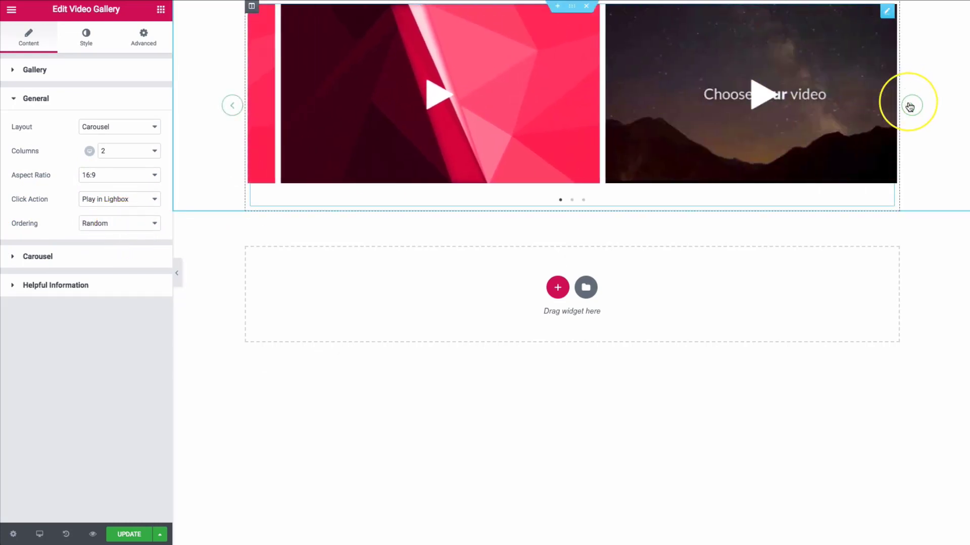
{"action": "left_click", "coordinate": [119, 223]}
{"action": "left_click", "coordinate": [104, 214]}
In the Carousel settings, turn Autoplay on and then back off.
{"action": "left_click", "coordinate": [38, 256]}
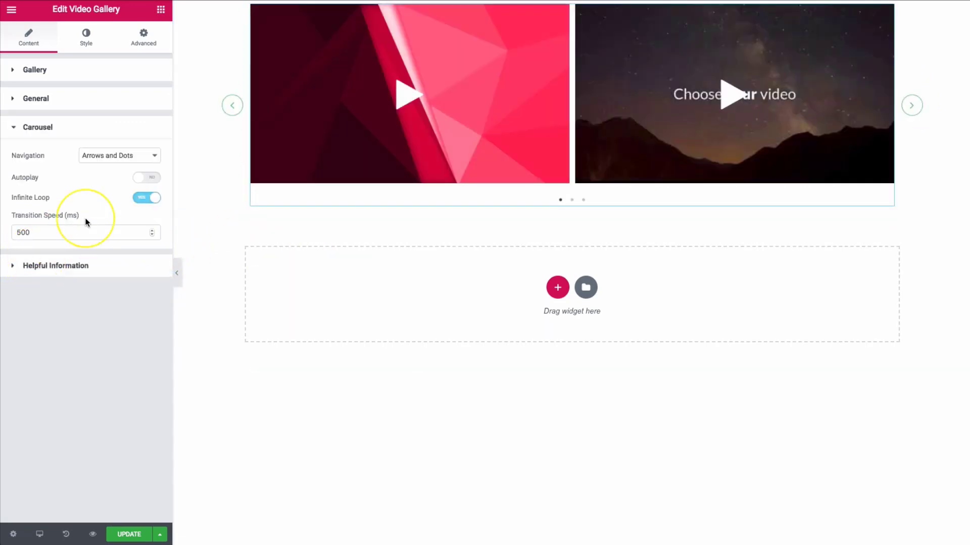
{"action": "left_click", "coordinate": [96, 156]}
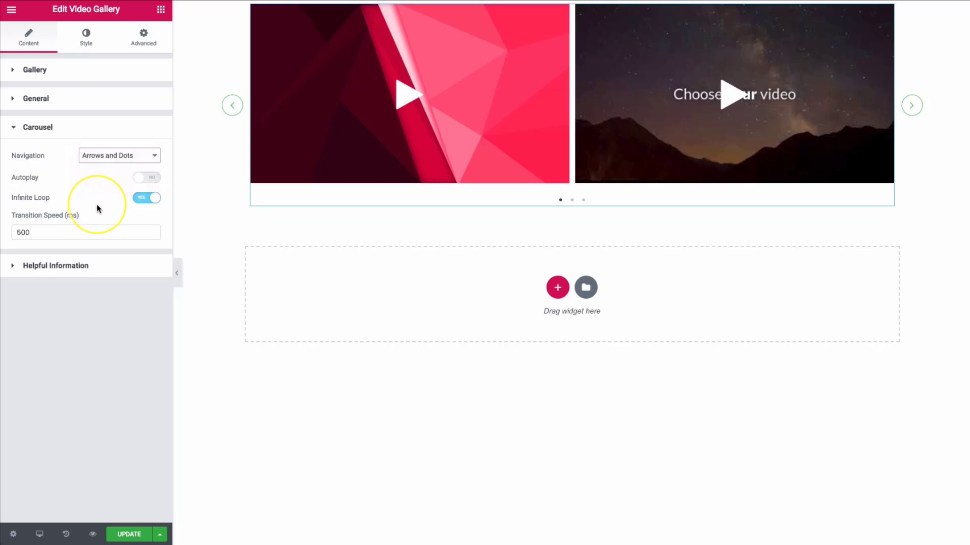
{"action": "left_click", "coordinate": [142, 178]}
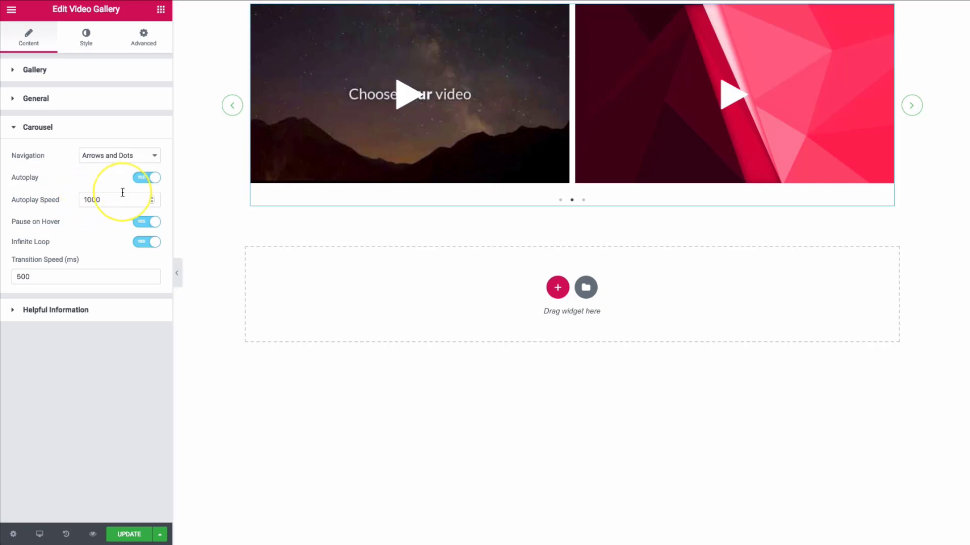
{"action": "left_click", "coordinate": [151, 179]}
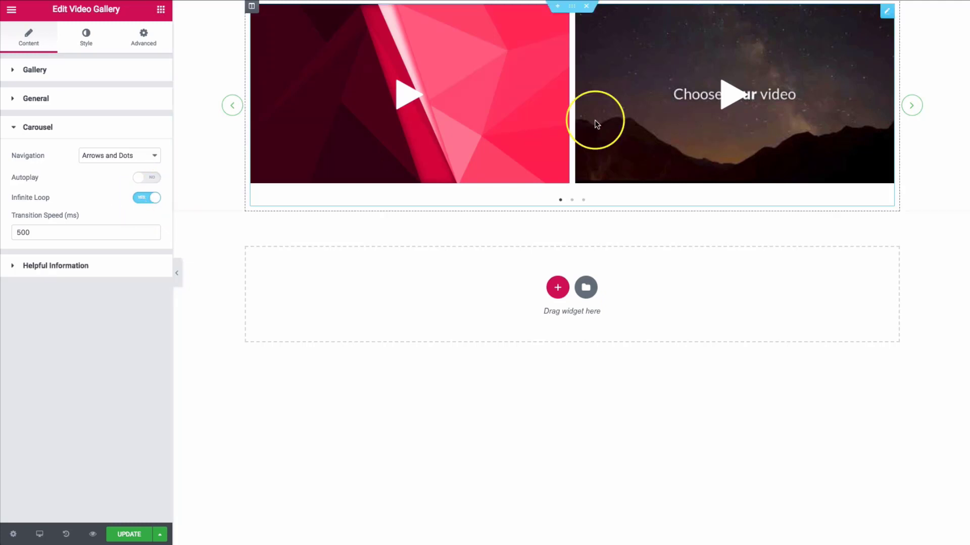
Test carousel wrapping with Infinite Loop on, off, and back on.
{"action": "left_click", "coordinate": [911, 107]}
{"action": "left_click", "coordinate": [911, 107]}
{"action": "left_click", "coordinate": [911, 107]}
{"action": "left_click", "coordinate": [911, 107]}
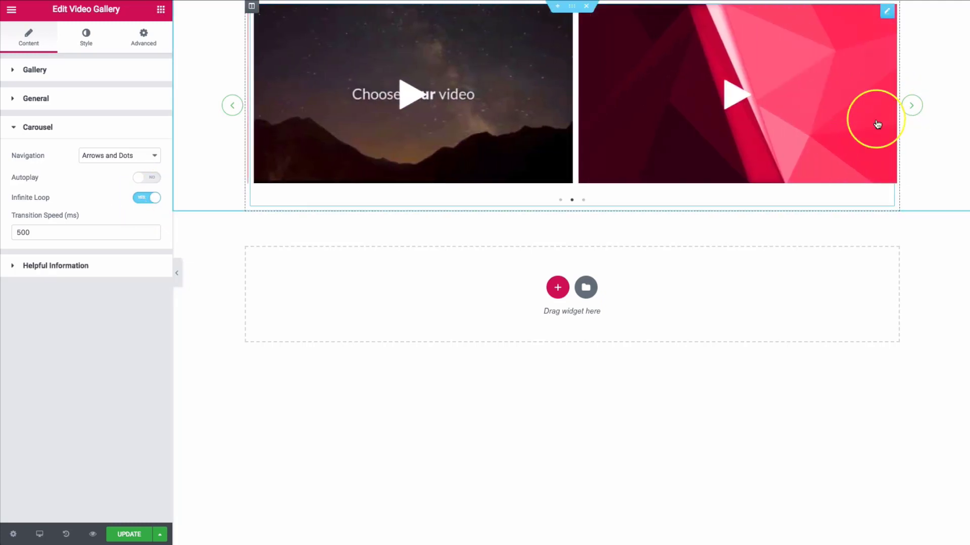
{"action": "left_click", "coordinate": [142, 201]}
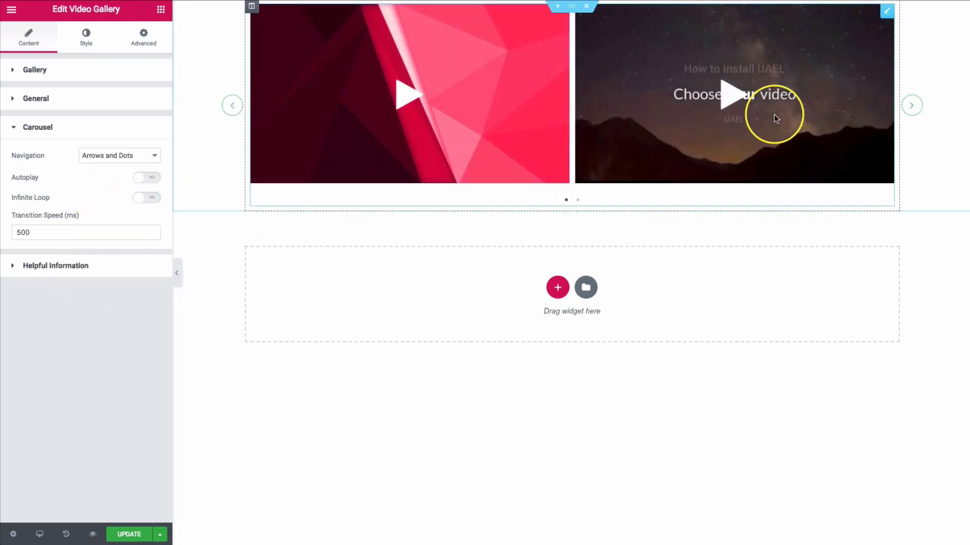
{"action": "left_click", "coordinate": [913, 107]}
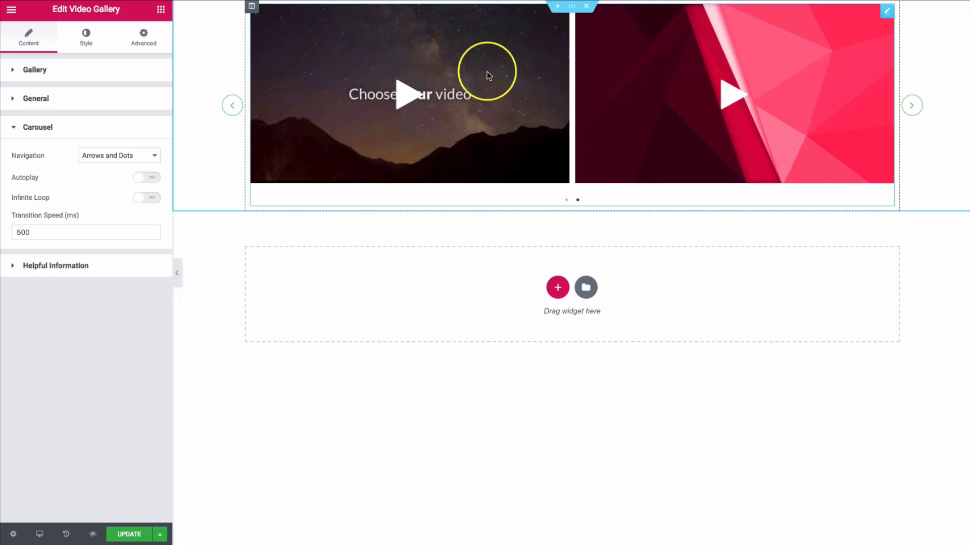
{"action": "left_click", "coordinate": [85, 198]}
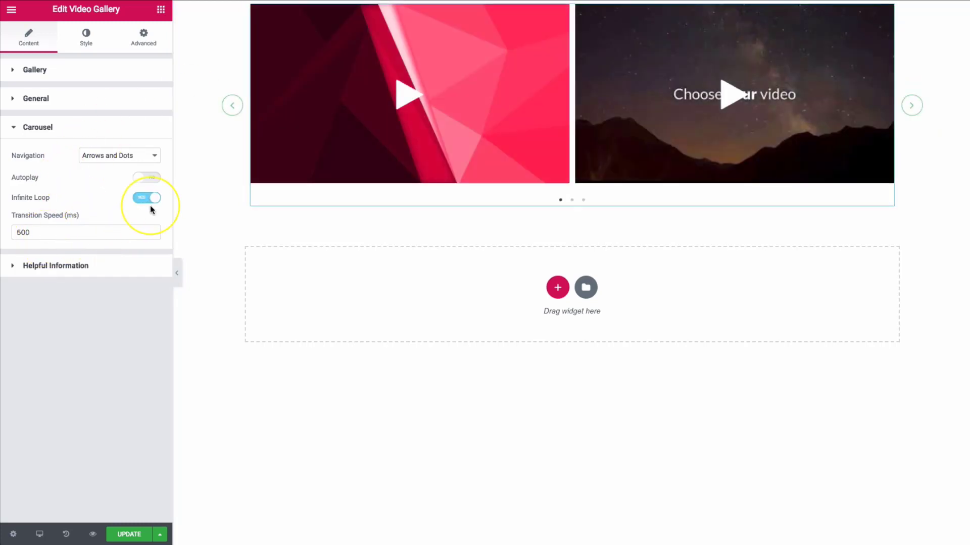
Set Transition Speed from 500 to 2000 ms, keeping Infinite Loop on.
{"action": "left_click_drag", "start_coordinate": [49, 236], "coordinate": [8, 236]}
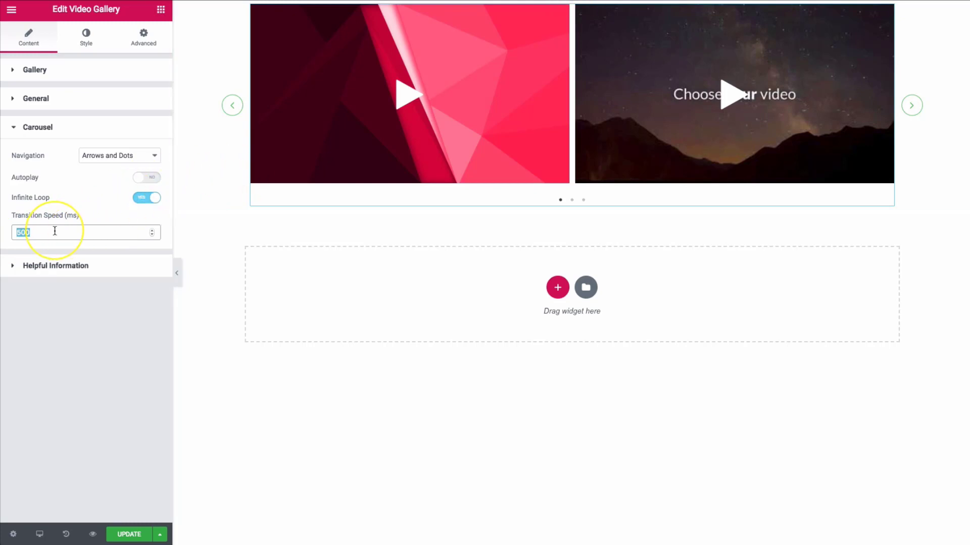
{"action": "type", "text": "2000"}
{"action": "left_click", "coordinate": [146, 198]}
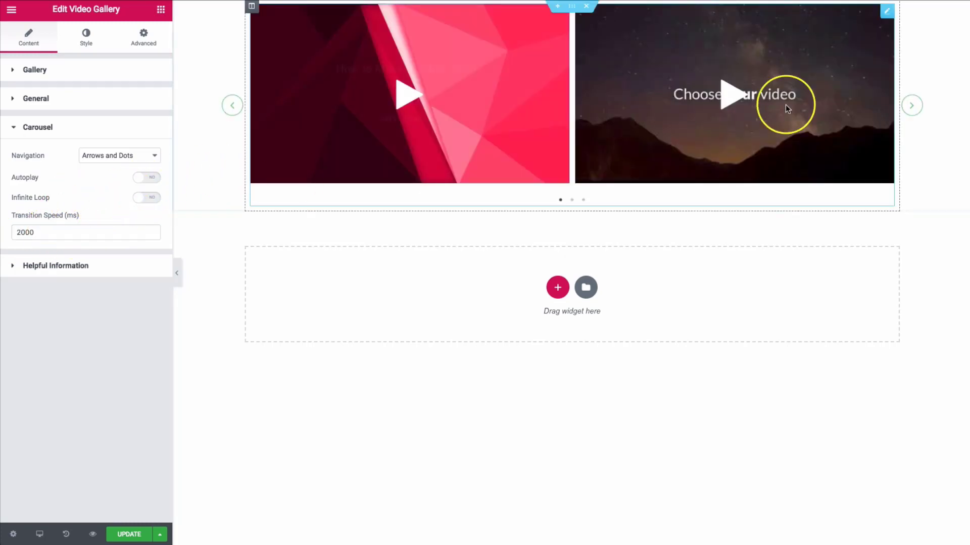
{"action": "left_click", "coordinate": [161, 197]}
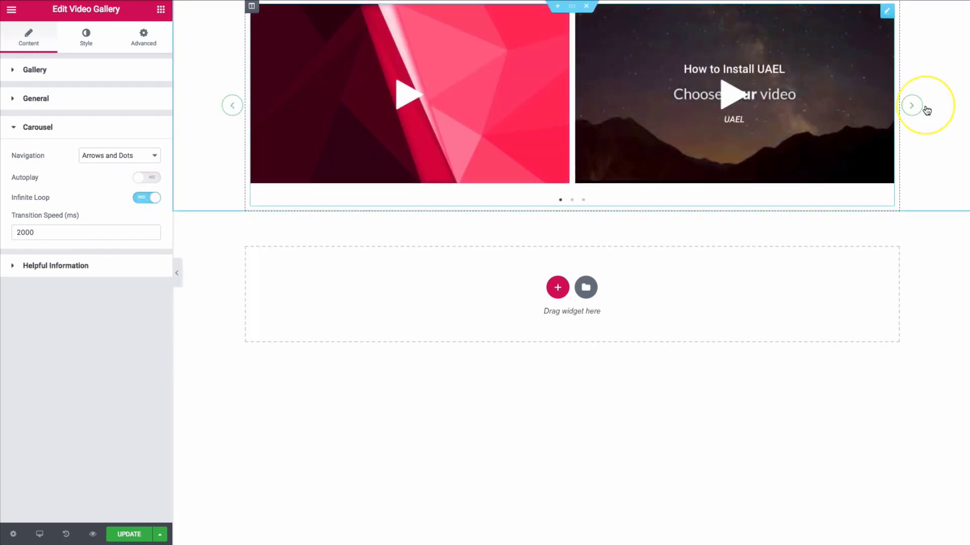
{"action": "left_click", "coordinate": [912, 106]}
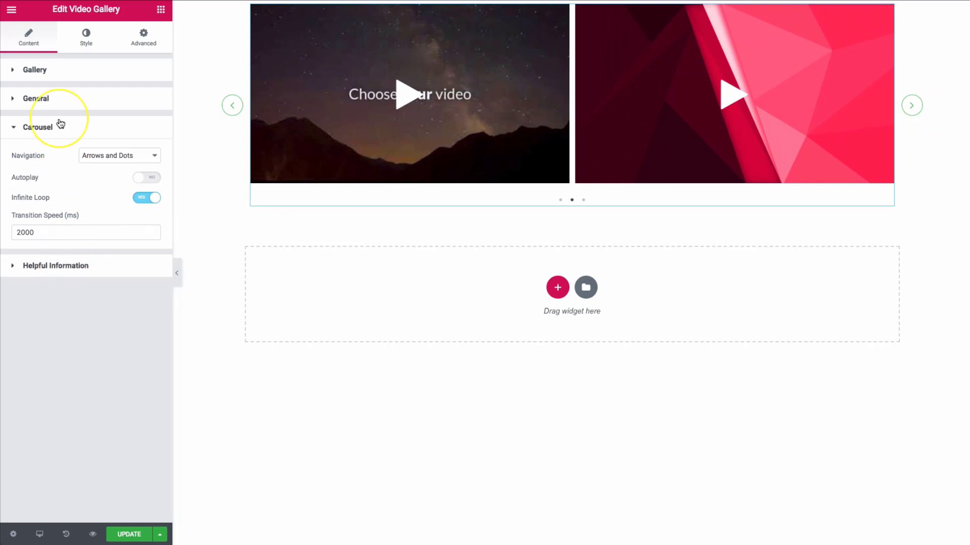
{"action": "left_click", "coordinate": [58, 75]}
Switch the video gallery from a carousel to a 3-column Grid layout.
{"action": "left_click", "coordinate": [56, 74]}
{"action": "left_click", "coordinate": [54, 98]}
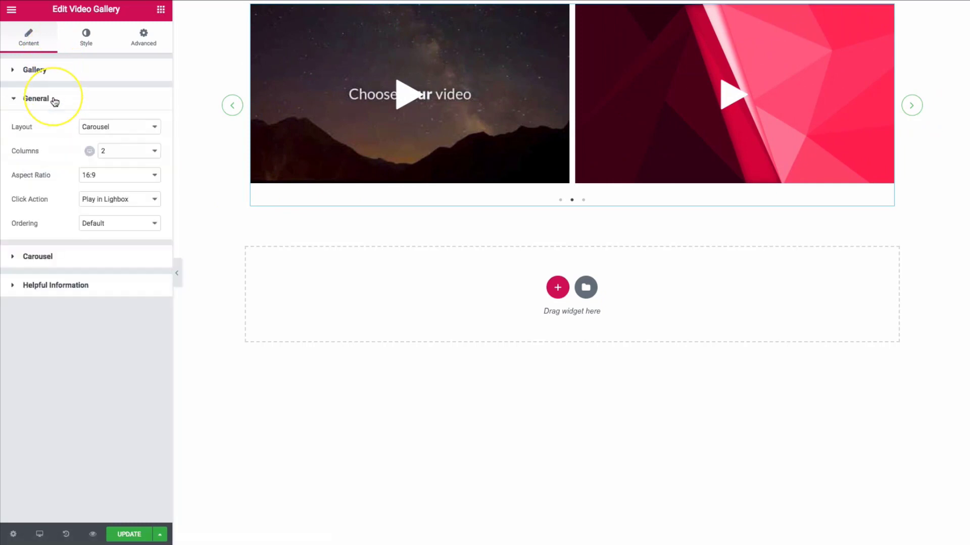
{"action": "left_click", "coordinate": [104, 127]}
{"action": "left_click", "coordinate": [100, 117]}
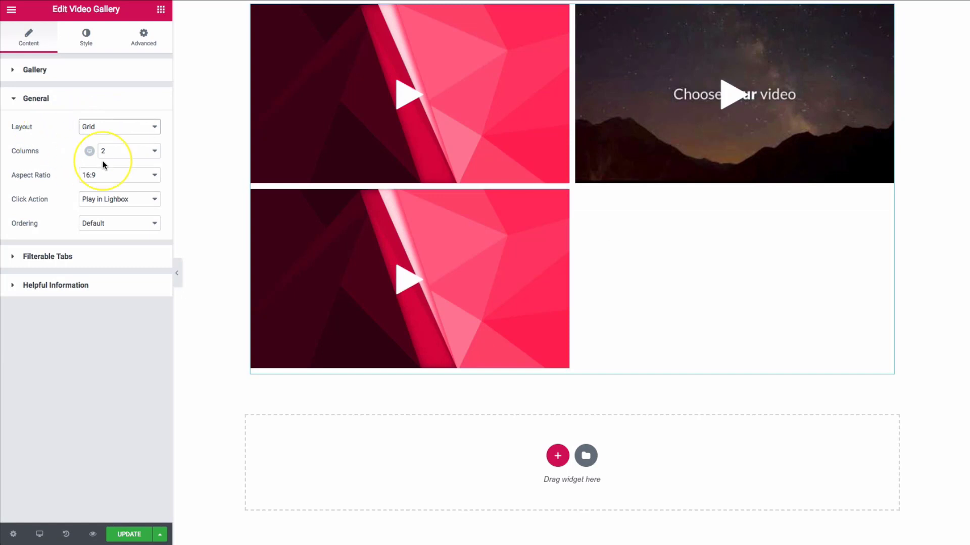
{"action": "left_click", "coordinate": [122, 151]}
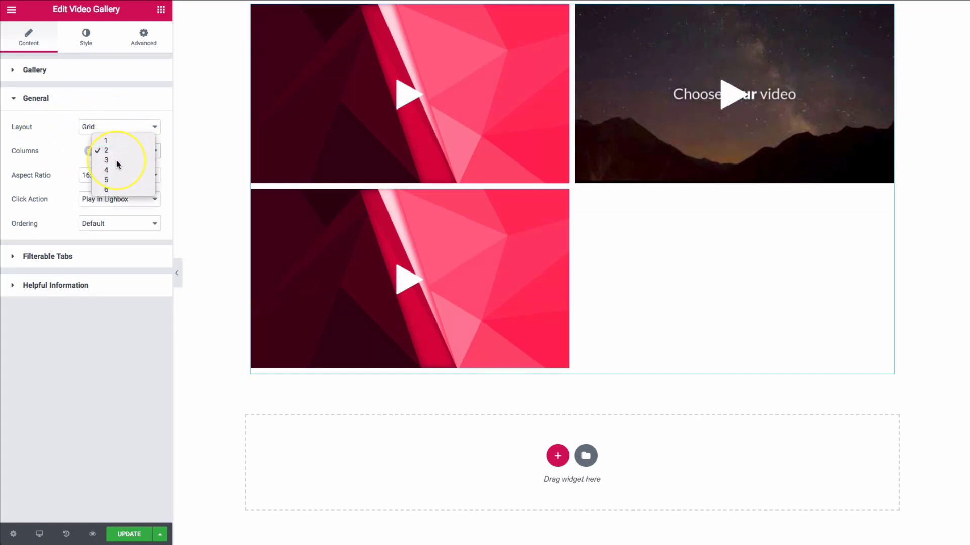
{"action": "left_click", "coordinate": [117, 160]}
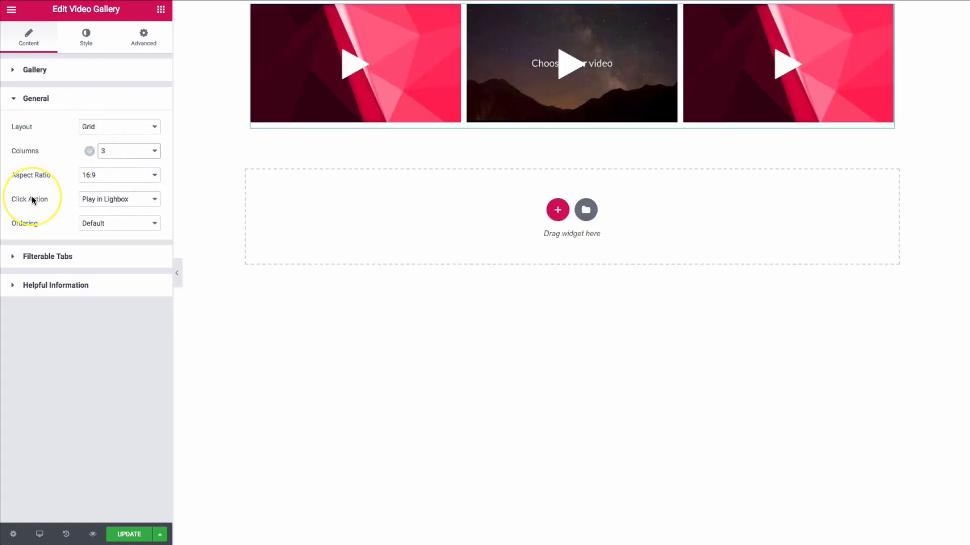
{"action": "left_click", "coordinate": [67, 260]}
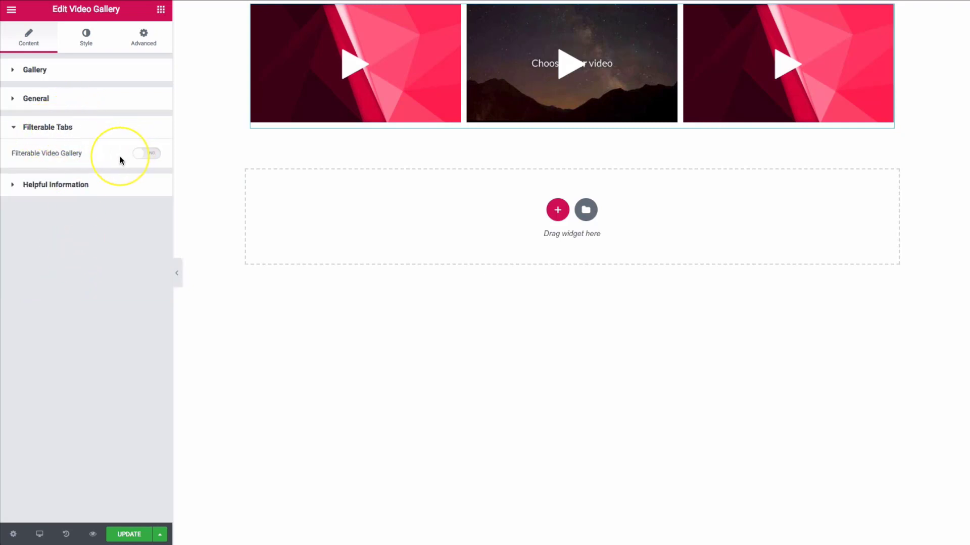
Enable the filterable video gallery and test the UAEL, Elementor and Astra filter tabs in the preview.
{"action": "left_click", "coordinate": [146, 154]}
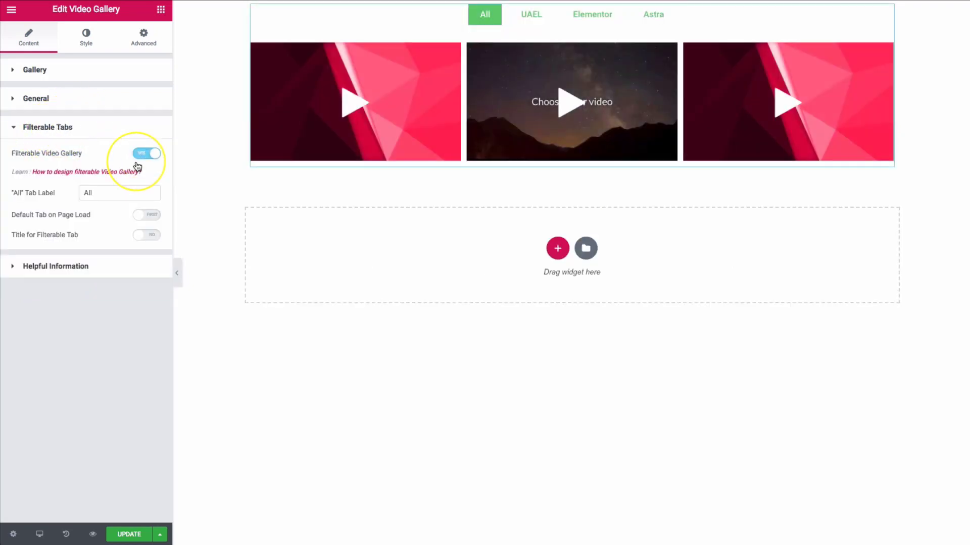
{"action": "left_click", "coordinate": [531, 19]}
{"action": "left_click", "coordinate": [594, 19]}
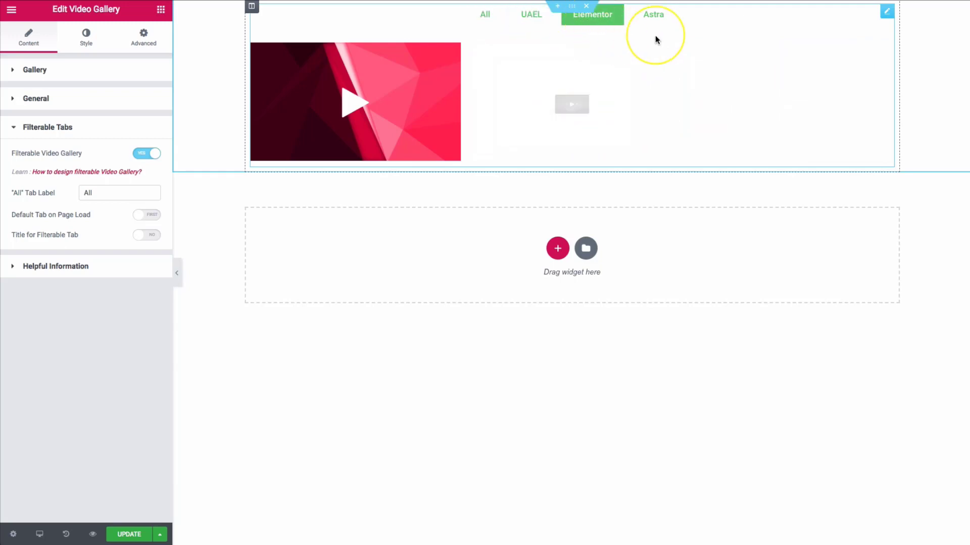
{"action": "left_click", "coordinate": [656, 17]}
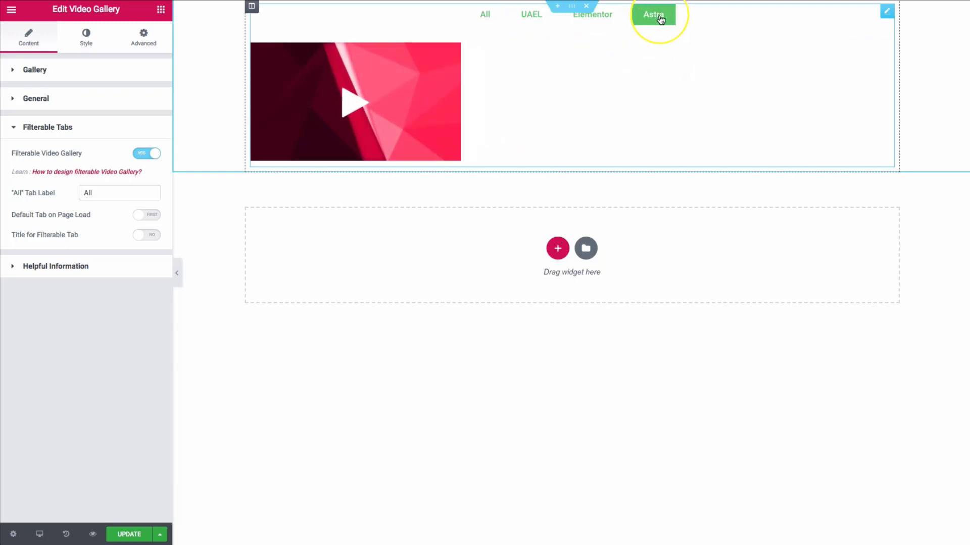
{"action": "left_click", "coordinate": [534, 19]}
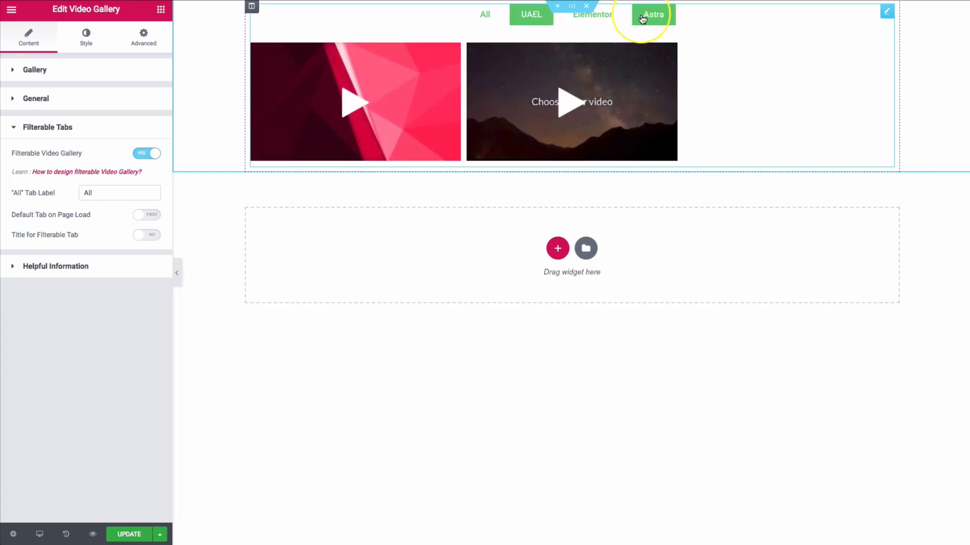
{"action": "left_click", "coordinate": [645, 17]}
{"action": "left_click", "coordinate": [593, 16]}
{"action": "left_click", "coordinate": [530, 18]}
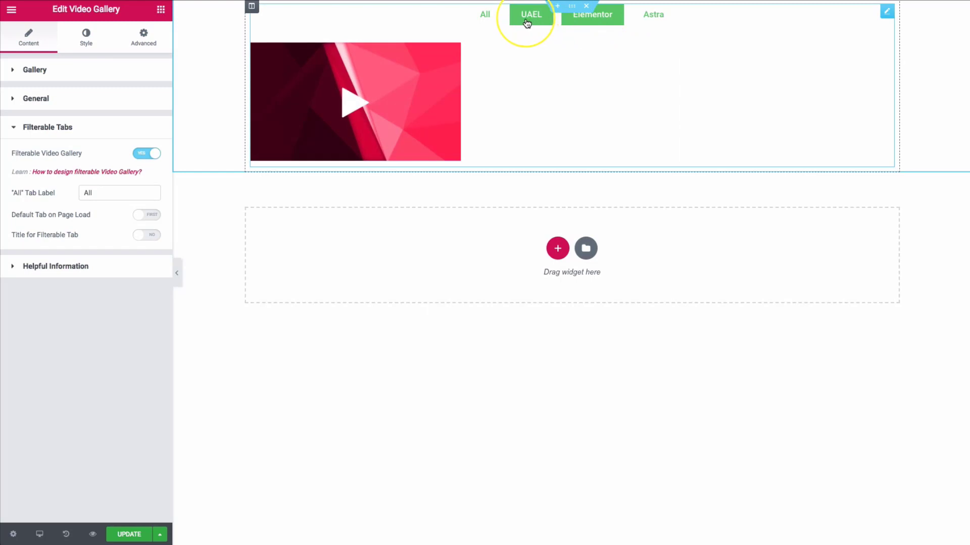
{"action": "left_click", "coordinate": [485, 15]}
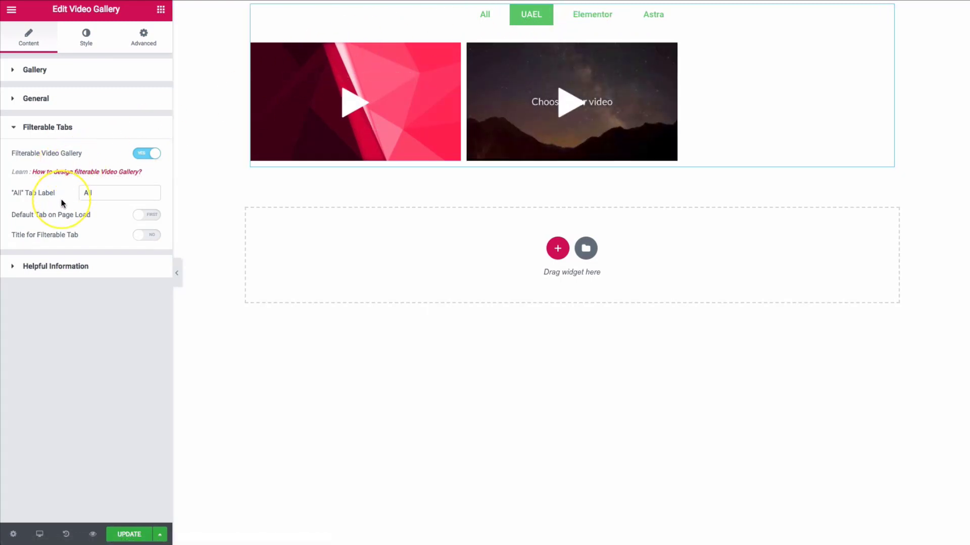
Rename the All tab label to 'All Videos' and switch Default Tab on Page Load to Custom.
{"action": "left_click_drag", "start_coordinate": [123, 193], "coordinate": [56, 195]}
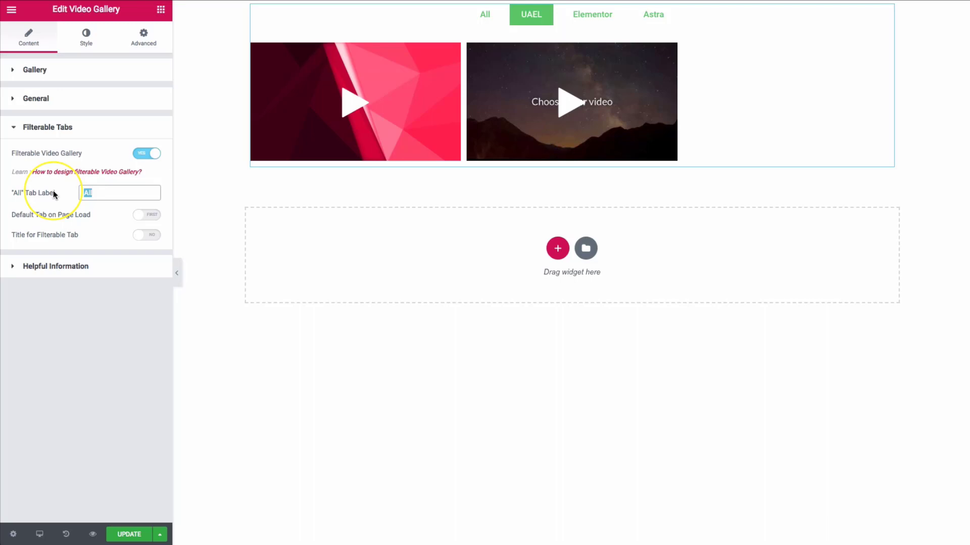
{"action": "type", "text": "All Videos"}
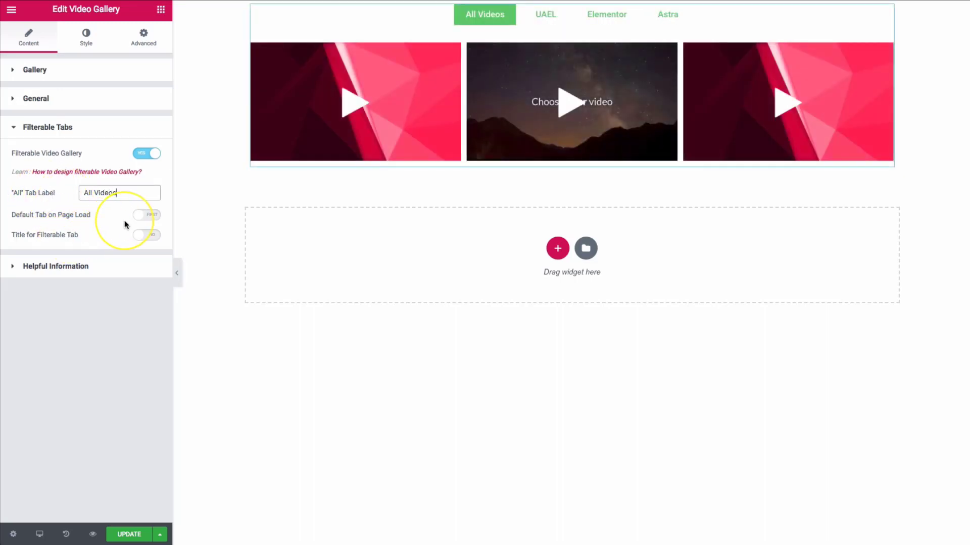
{"action": "left_click", "coordinate": [24, 217]}
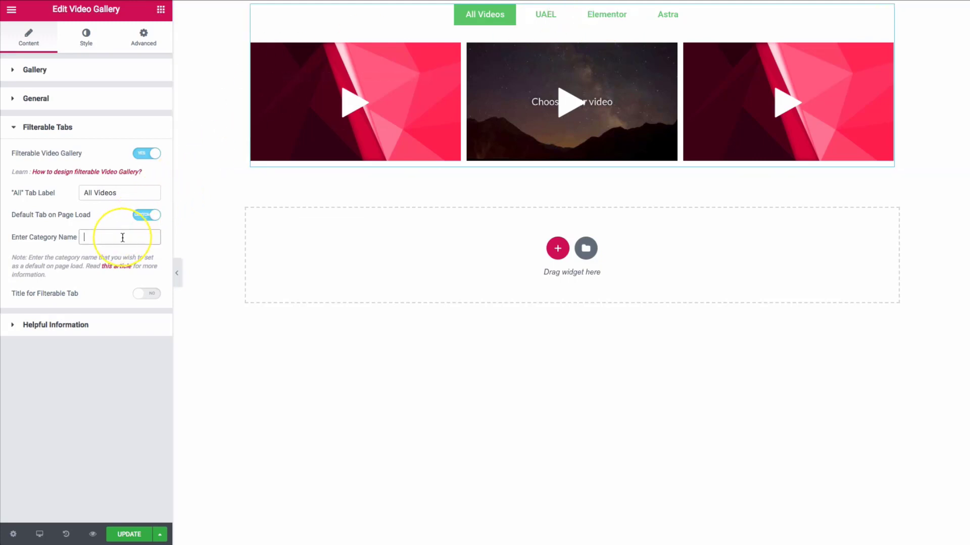
Enter 'Elementor' as the default tab category, then turn Default Tab on Page Load back off.
{"action": "type", "text": "Elementor"}
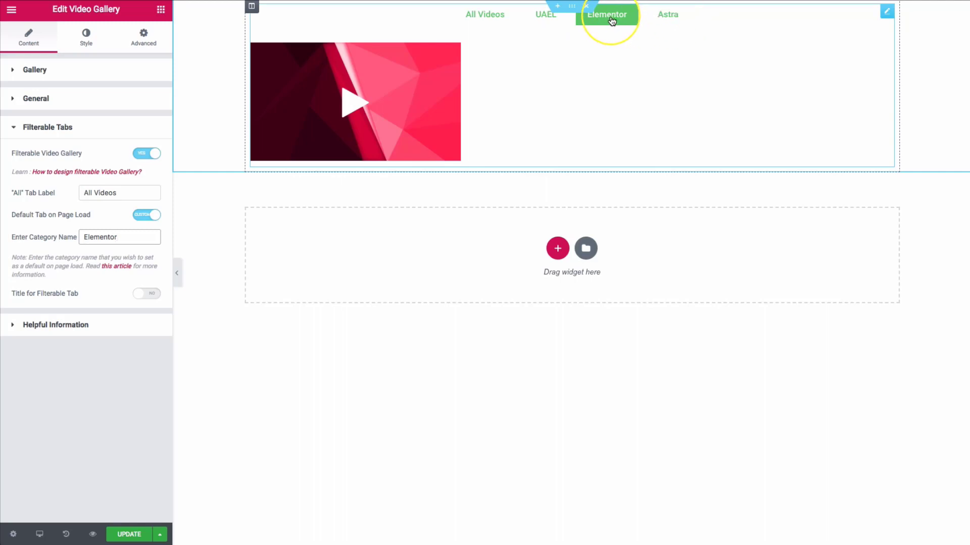
{"action": "left_click", "coordinate": [153, 239]}
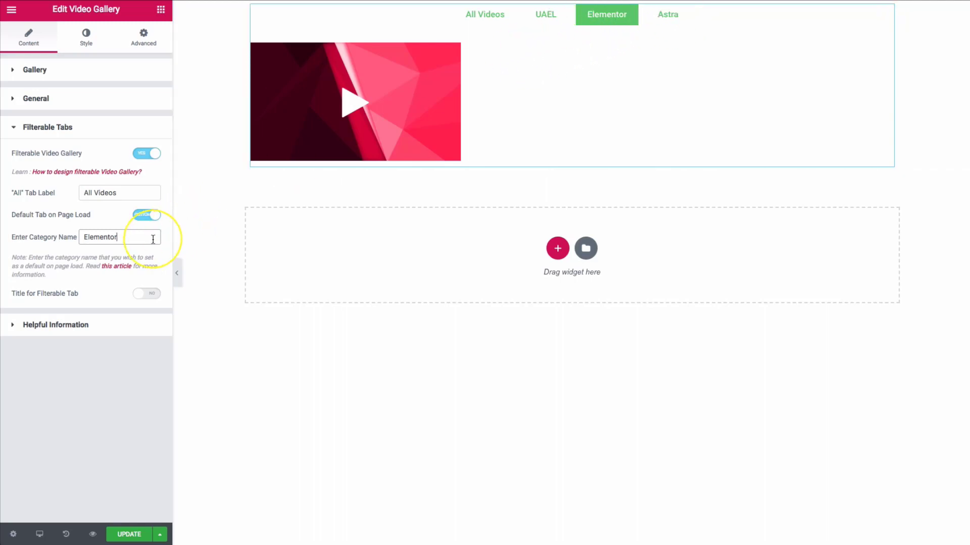
{"action": "left_click", "coordinate": [139, 217]}
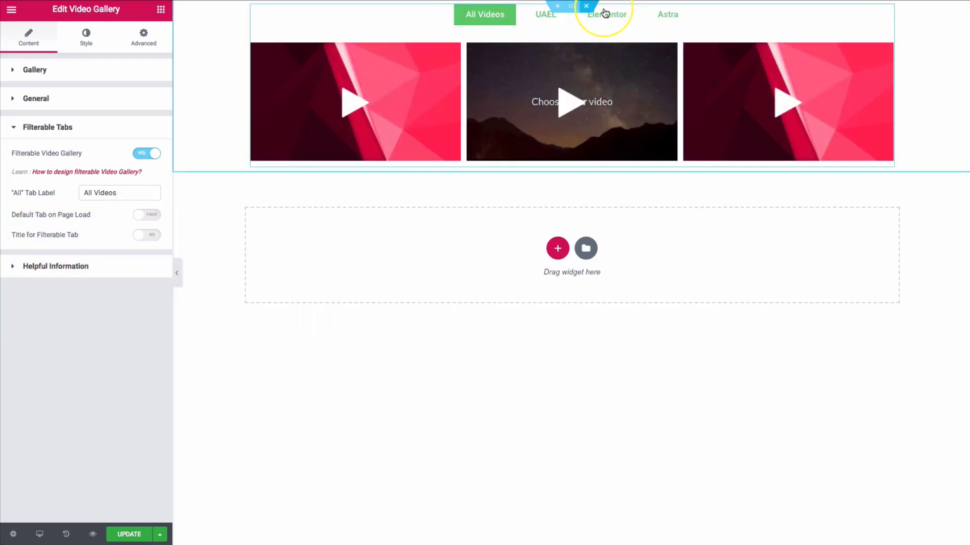
Turn on the filterable tab title and change its text from My Videos to 'How to Videos'.
{"action": "left_click", "coordinate": [147, 234]}
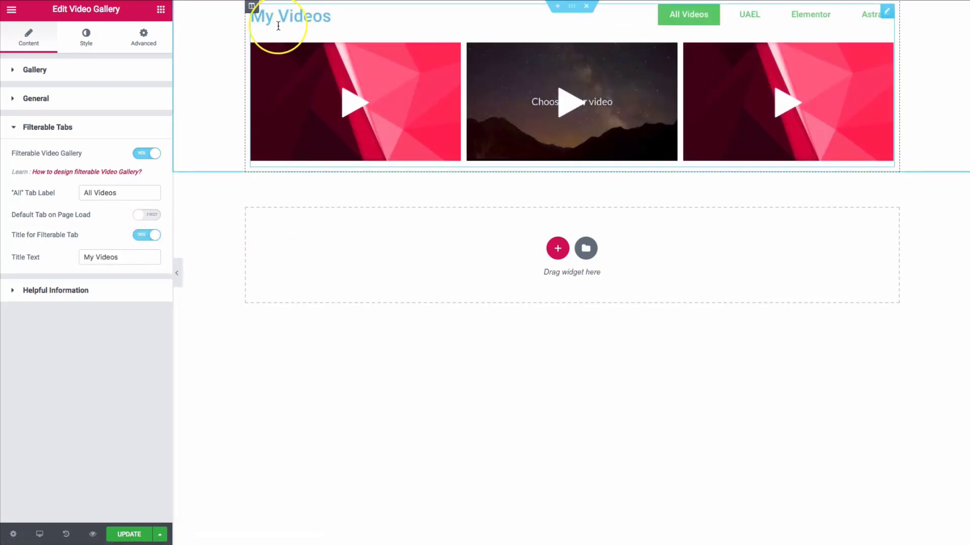
{"action": "left_click_drag", "start_coordinate": [141, 257], "coordinate": [73, 264]}
{"action": "type", "text": "How to Videos"}
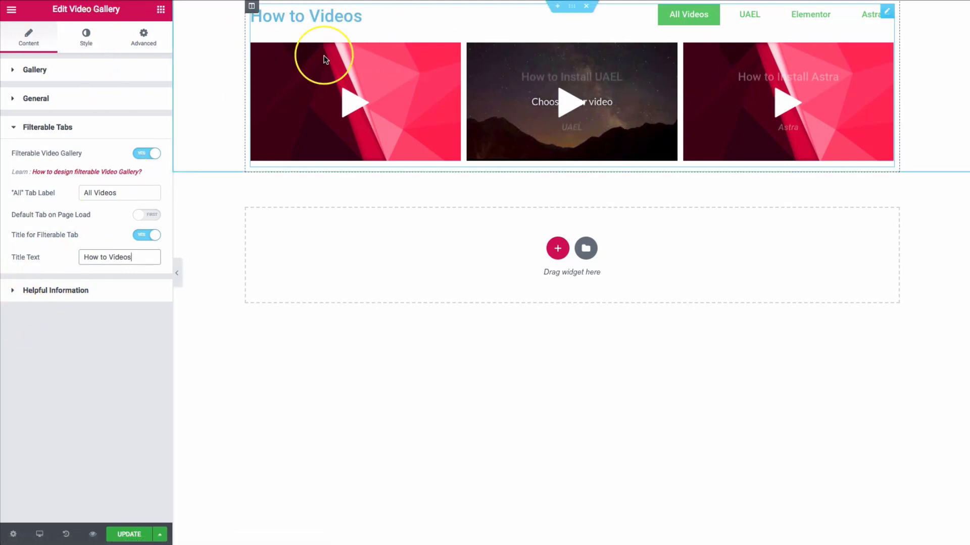
Reduce the gallery's Columns Gap and Rows Gap to 0 in Style > Spacing.
{"action": "left_click", "coordinate": [78, 41]}
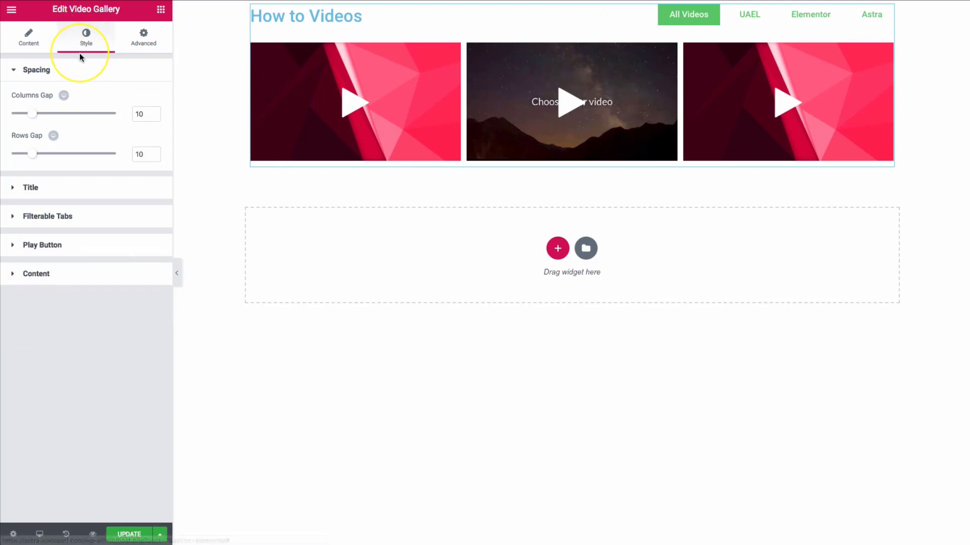
{"action": "left_click_drag", "start_coordinate": [35, 117], "coordinate": [1, 125]}
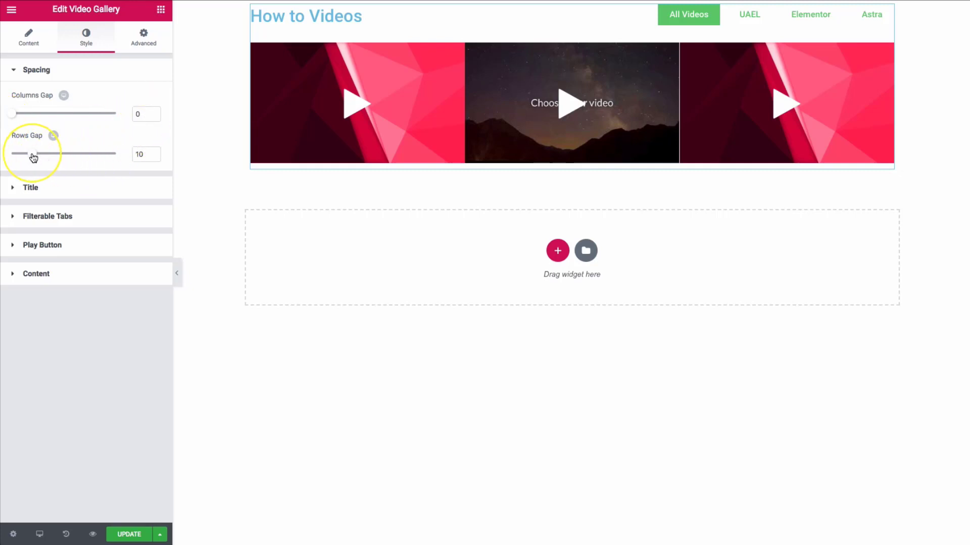
{"action": "left_click_drag", "start_coordinate": [31, 159], "coordinate": [1, 161]}
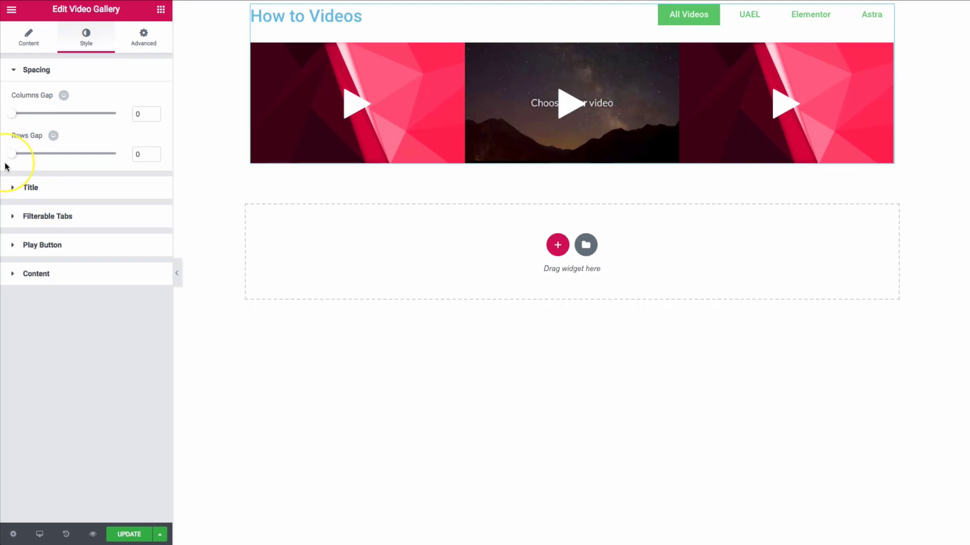
{"action": "left_click", "coordinate": [28, 35]}
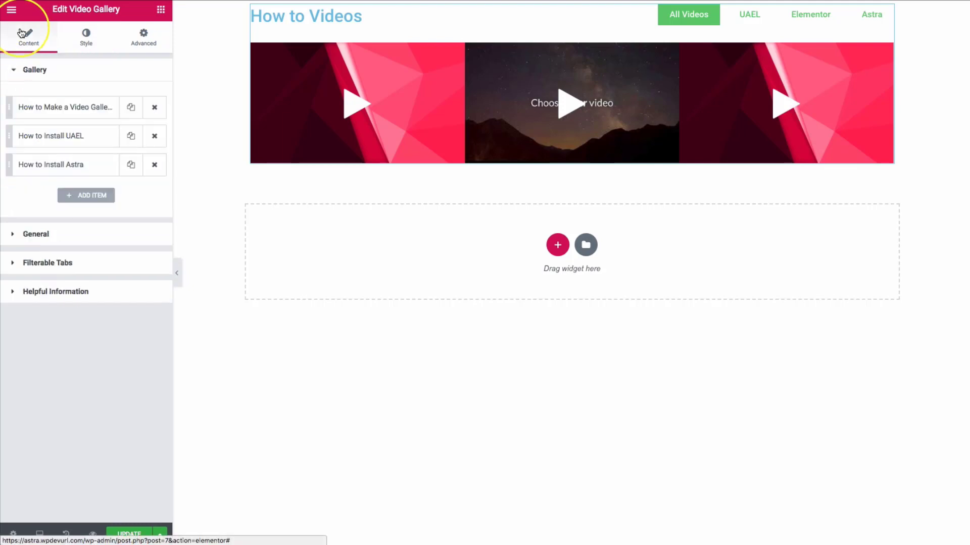
Duplicate the three gallery videos to make six items.
{"action": "left_click", "coordinate": [131, 165]}
{"action": "left_click", "coordinate": [131, 136]}
{"action": "left_click", "coordinate": [130, 107]}
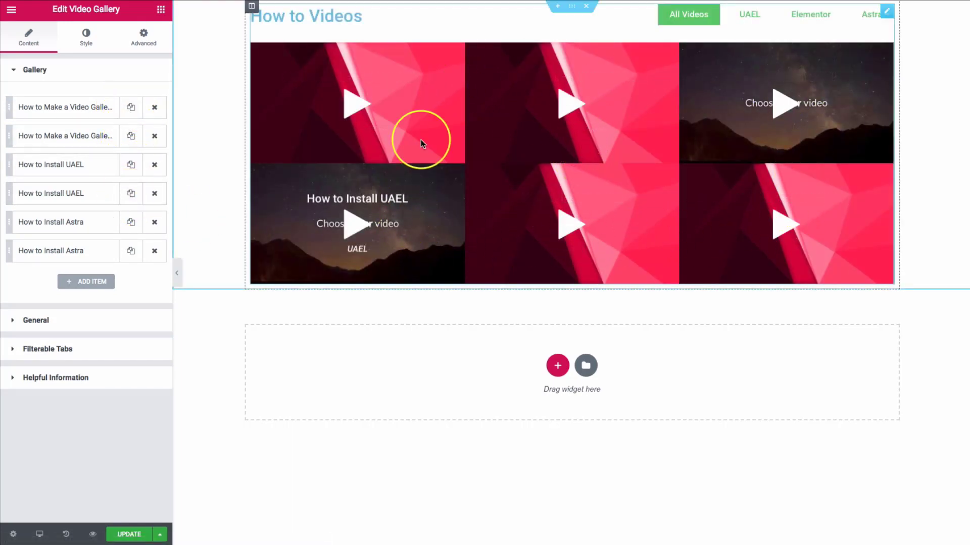
Set the gallery's Columns Gap and Rows Gap to 15.
{"action": "left_click", "coordinate": [85, 36]}
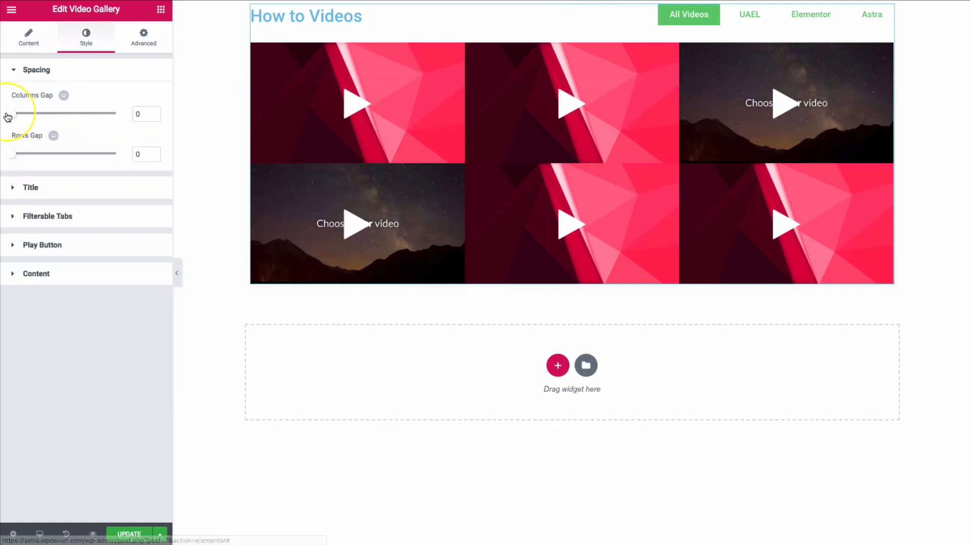
{"action": "left_click_drag", "start_coordinate": [13, 118], "coordinate": [44, 118]}
{"action": "double_click", "coordinate": [139, 154]}
{"action": "type", "text": "15"}
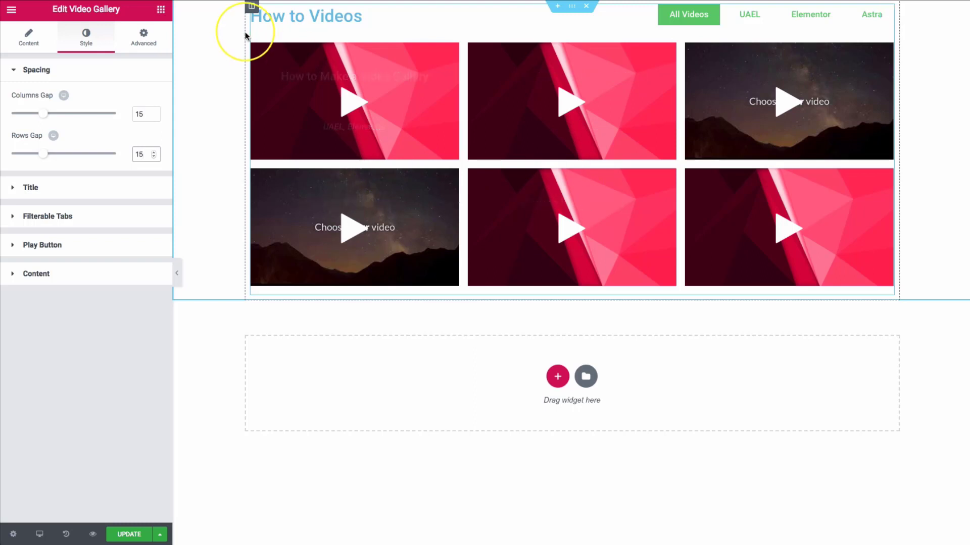
{"action": "left_click", "coordinate": [98, 179]}
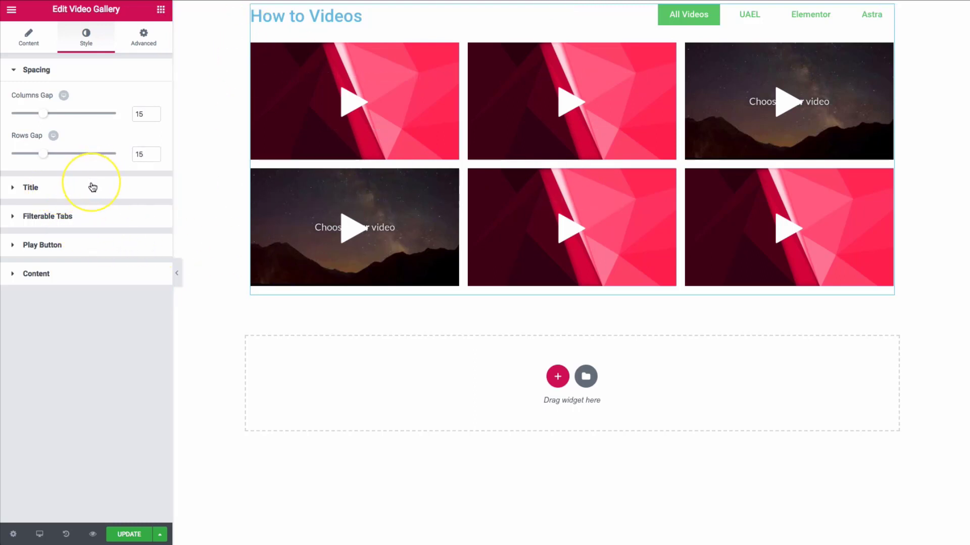
Give the How to Videos title the blue preset colour, keeping its H3 heading tag.
{"action": "left_click", "coordinate": [92, 188]}
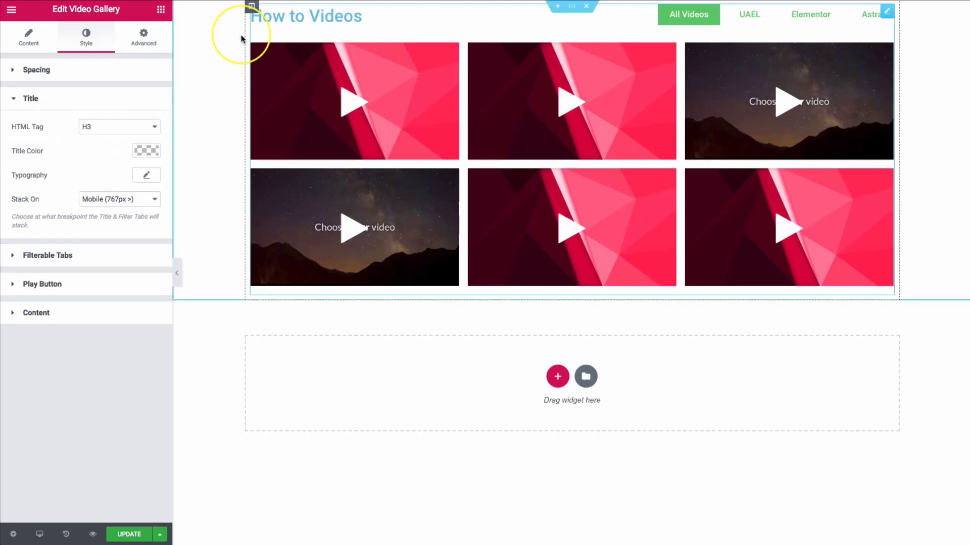
{"action": "left_click", "coordinate": [105, 126]}
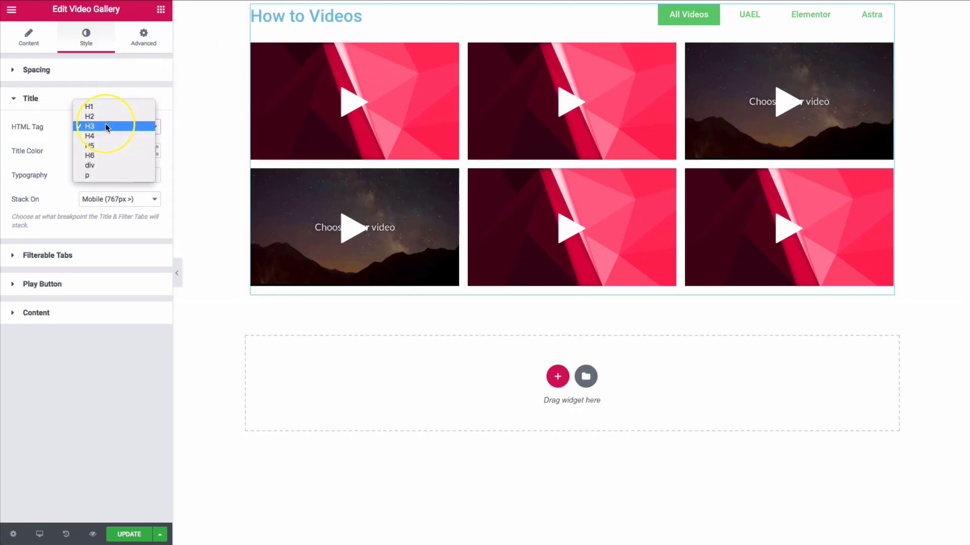
{"action": "left_click", "coordinate": [32, 162]}
{"action": "left_click", "coordinate": [145, 150]}
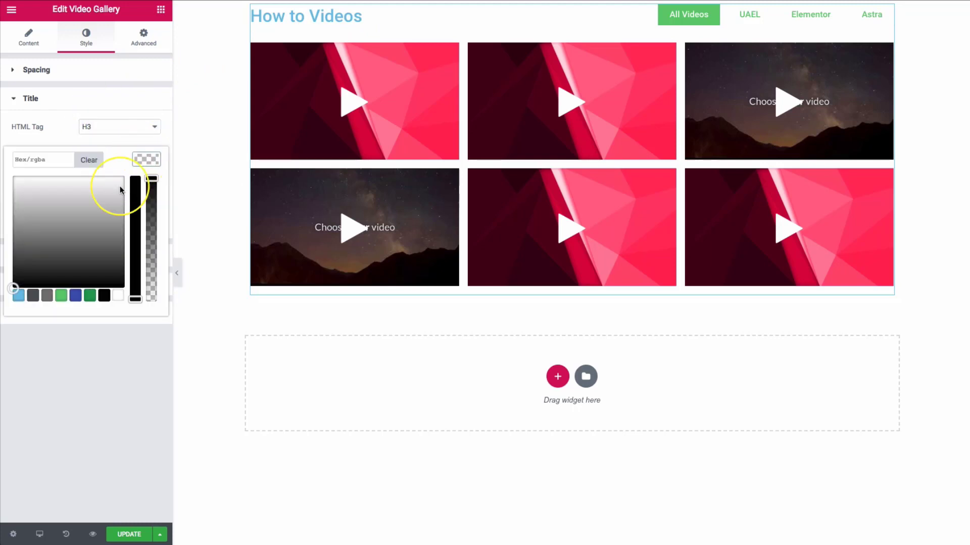
{"action": "left_click", "coordinate": [75, 296]}
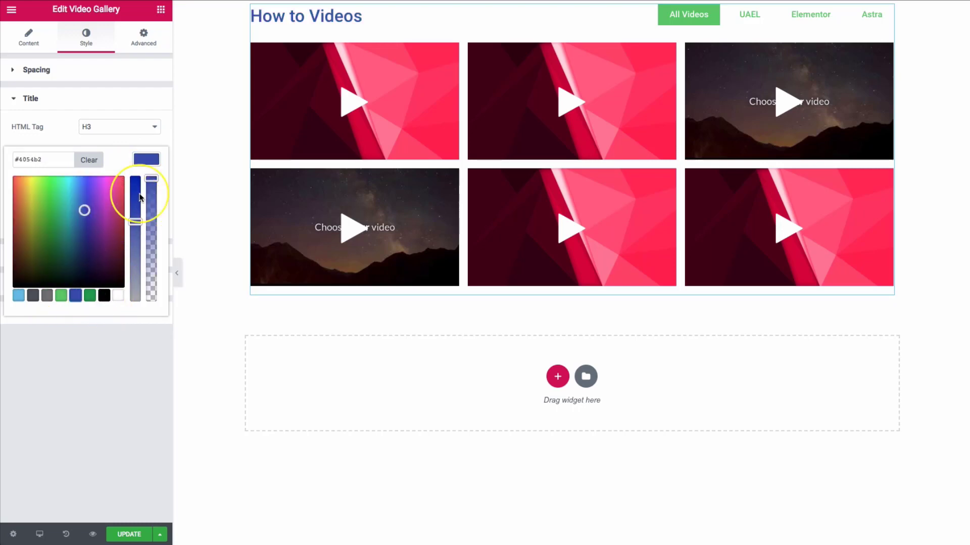
{"action": "left_click", "coordinate": [148, 139]}
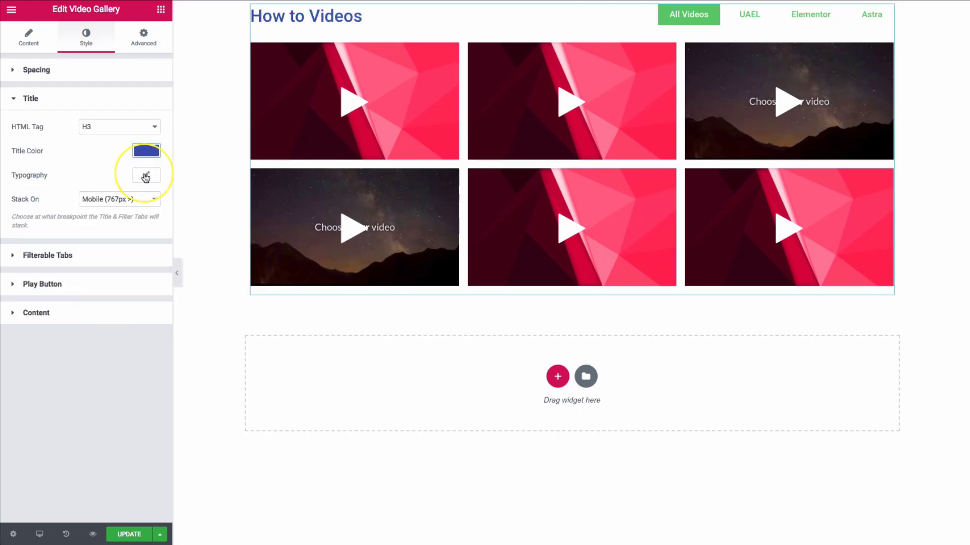
Increase the title's typography size to 34 px.
{"action": "left_click", "coordinate": [146, 176]}
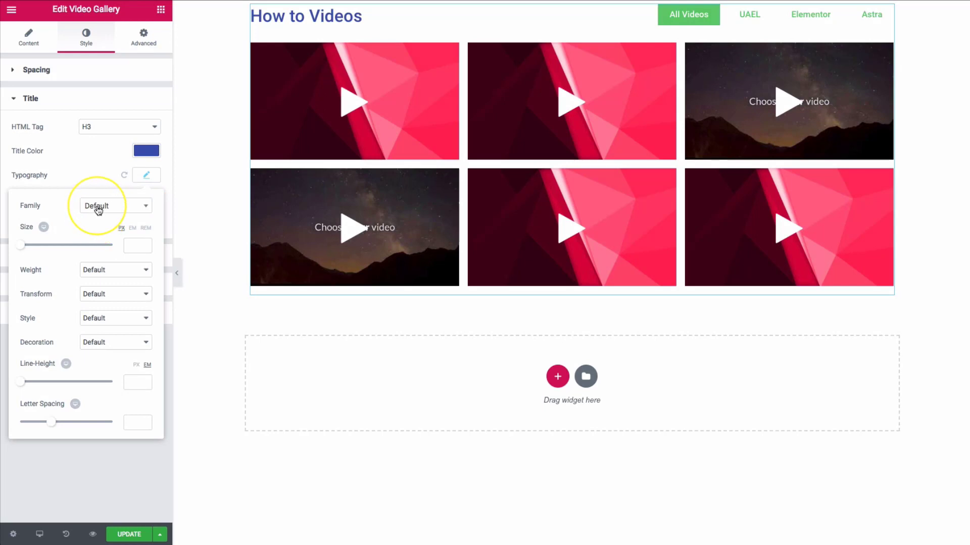
{"action": "left_click_drag", "start_coordinate": [26, 247], "coordinate": [37, 249]}
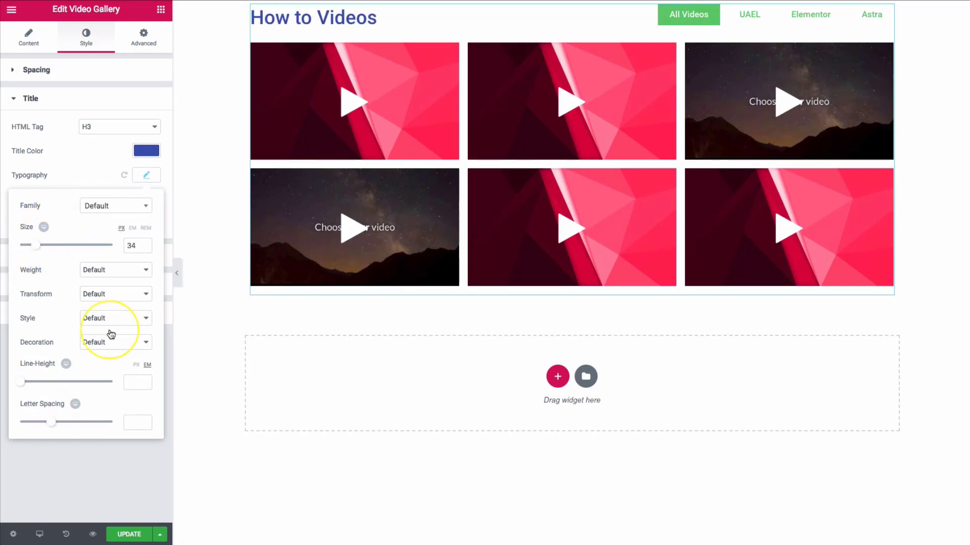
{"action": "left_click", "coordinate": [87, 456]}
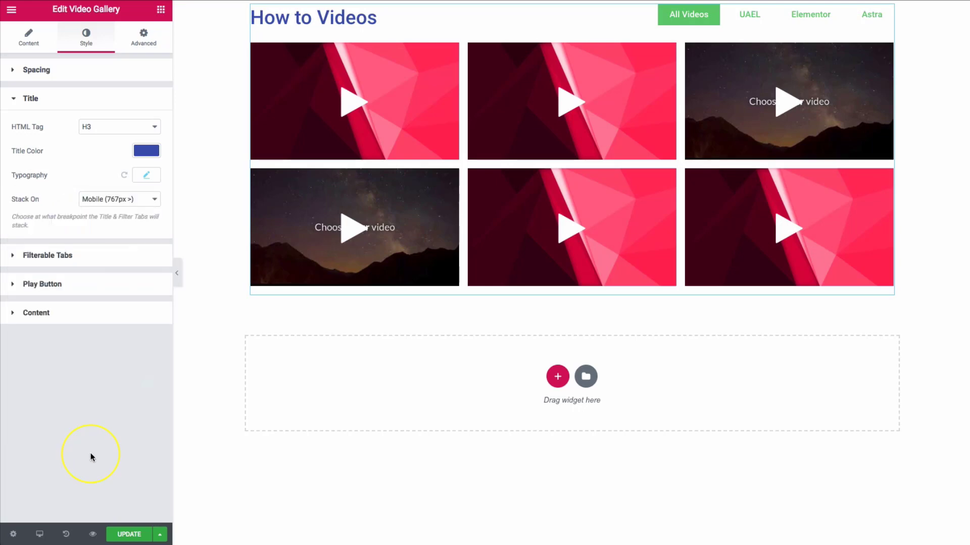
{"action": "left_click", "coordinate": [120, 199]}
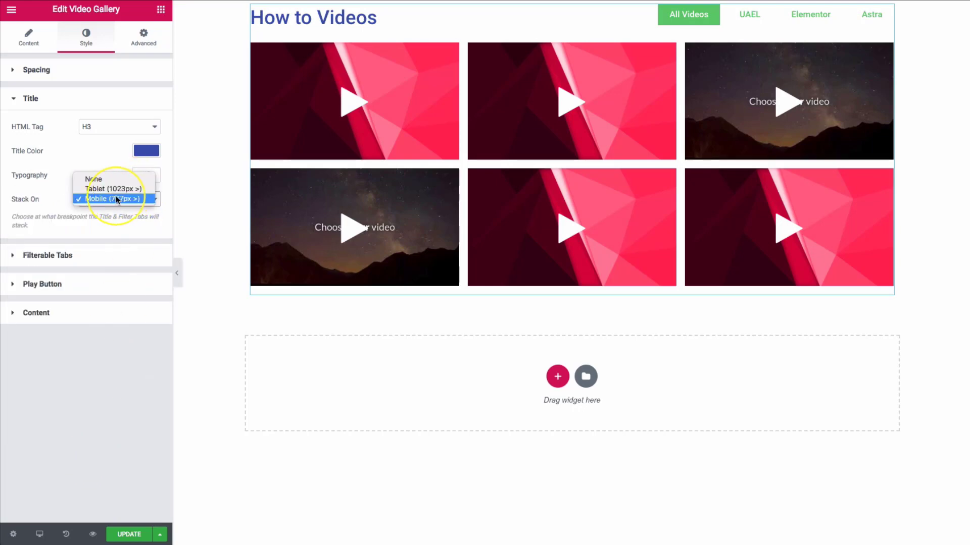
{"action": "left_click", "coordinate": [71, 434]}
{"action": "left_click", "coordinate": [38, 534]}
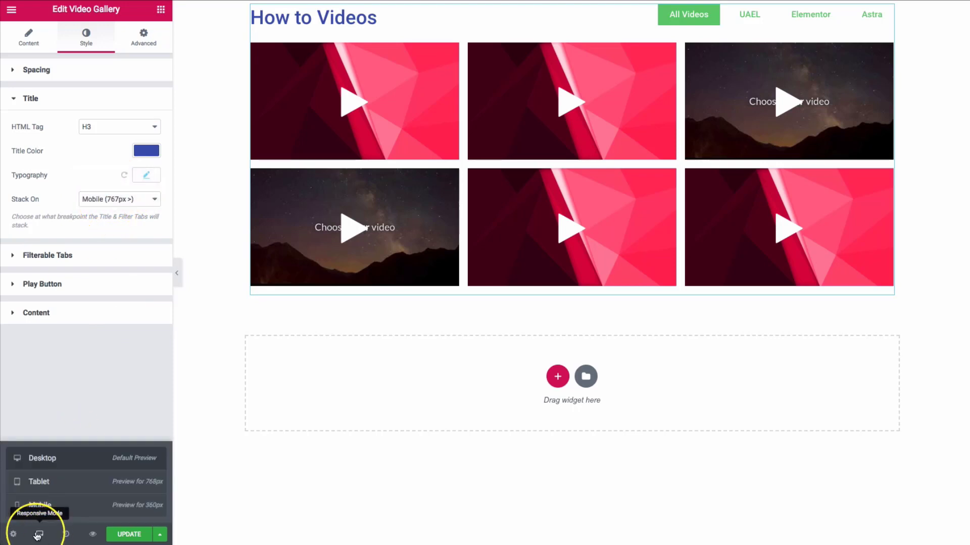
Preview Mobile and Tablet, set Stack On to Tablet (1023px >), then return to Desktop.
{"action": "left_click", "coordinate": [66, 505]}
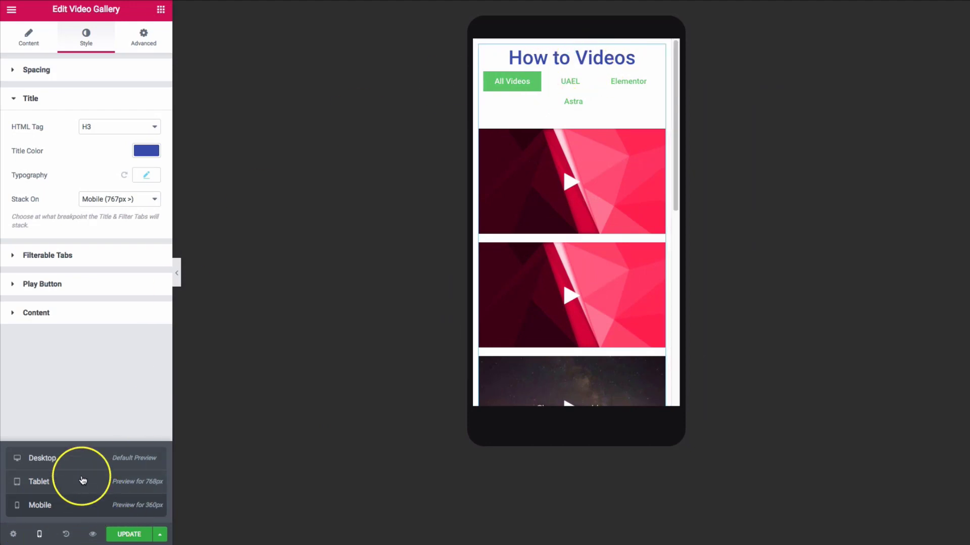
{"action": "left_click", "coordinate": [83, 481]}
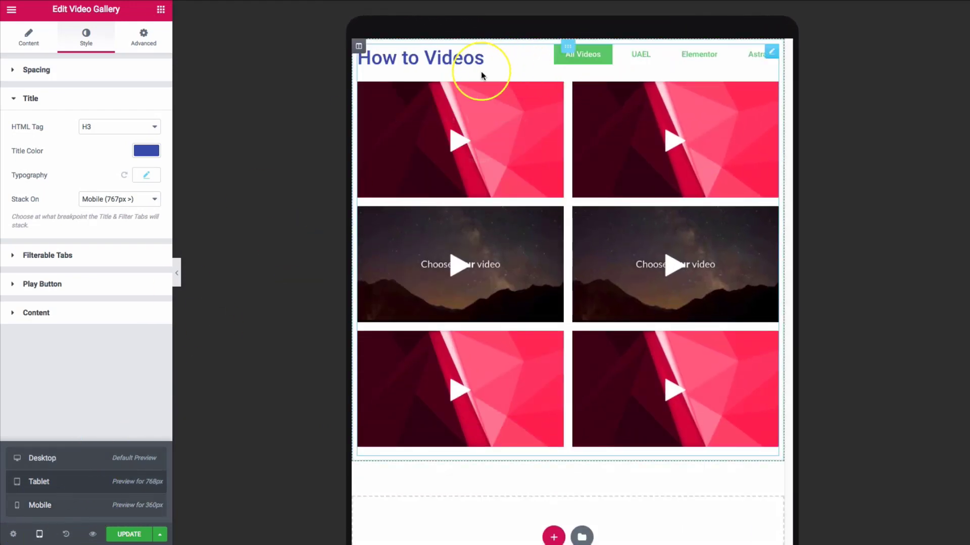
{"action": "left_click", "coordinate": [121, 200]}
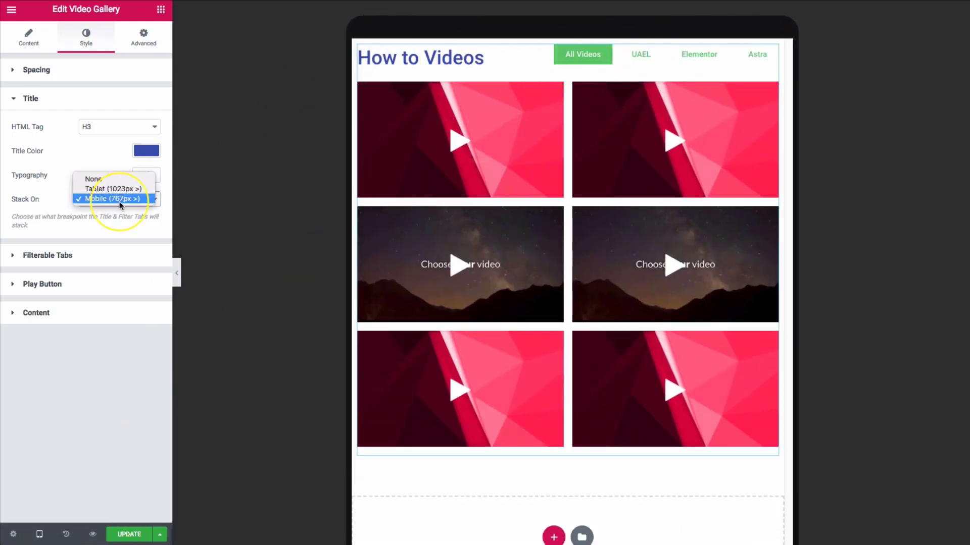
{"action": "left_click", "coordinate": [112, 188]}
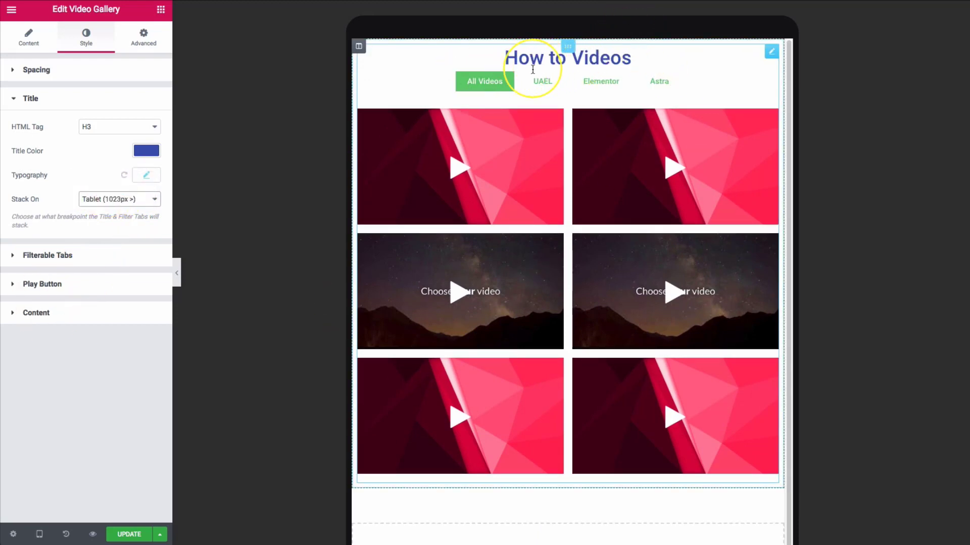
{"action": "left_click", "coordinate": [39, 536]}
{"action": "left_click", "coordinate": [43, 460]}
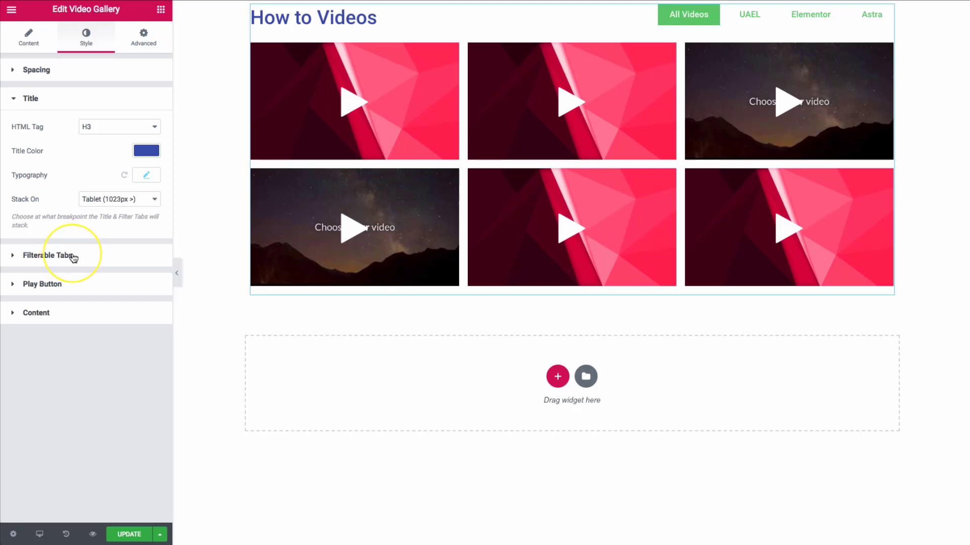
Set the filter tabs' typography to Montserrat with Uppercase transform, keeping the Default weight.
{"action": "left_click", "coordinate": [74, 257]}
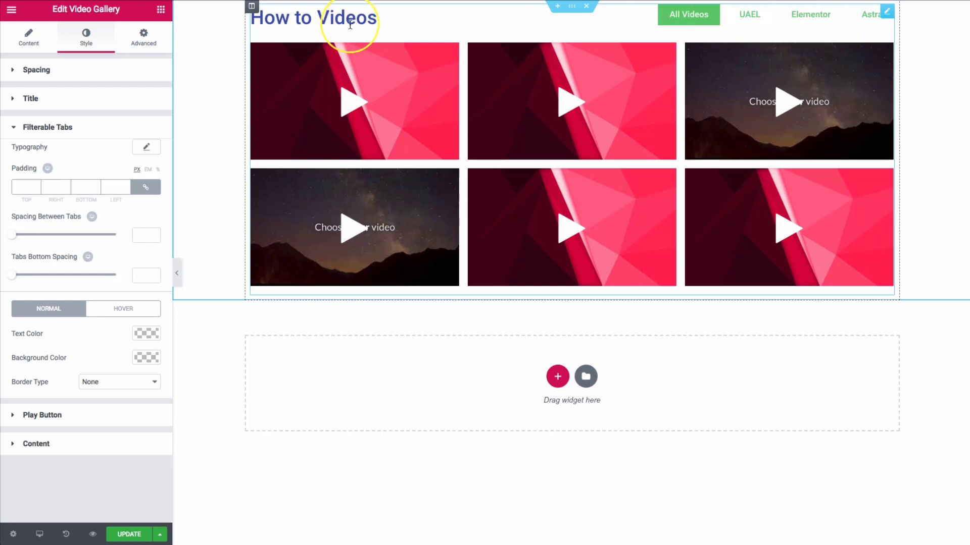
{"action": "left_click", "coordinate": [143, 149]}
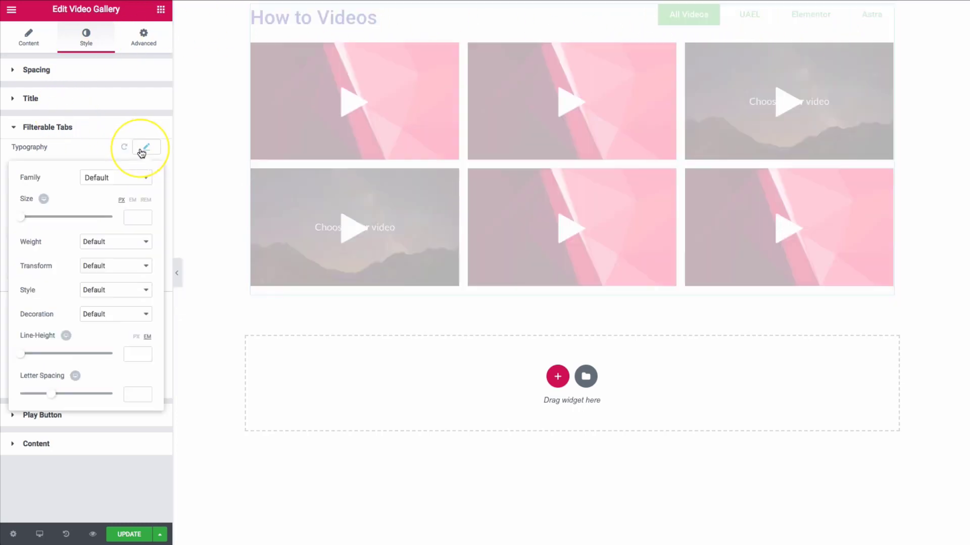
{"action": "left_click", "coordinate": [99, 182]}
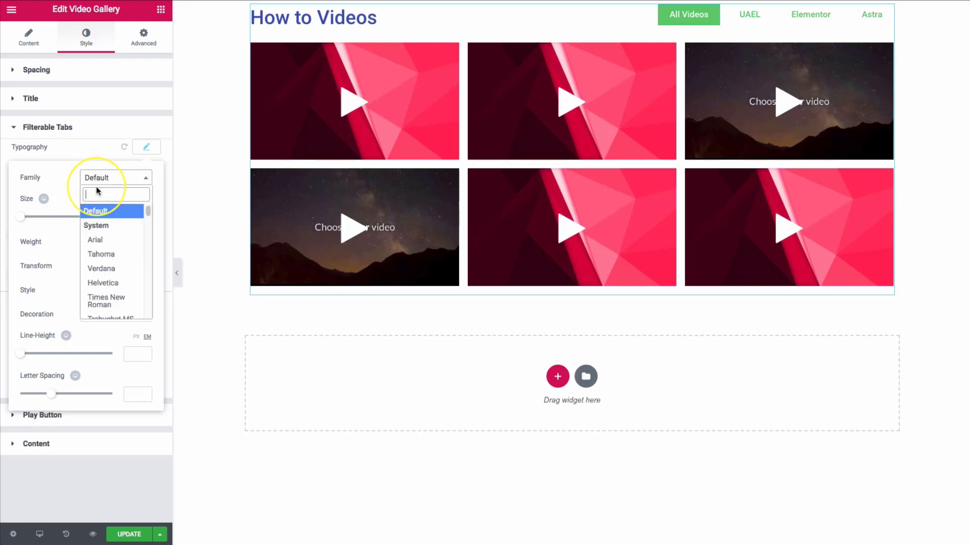
{"action": "type", "text": "montserrat"}
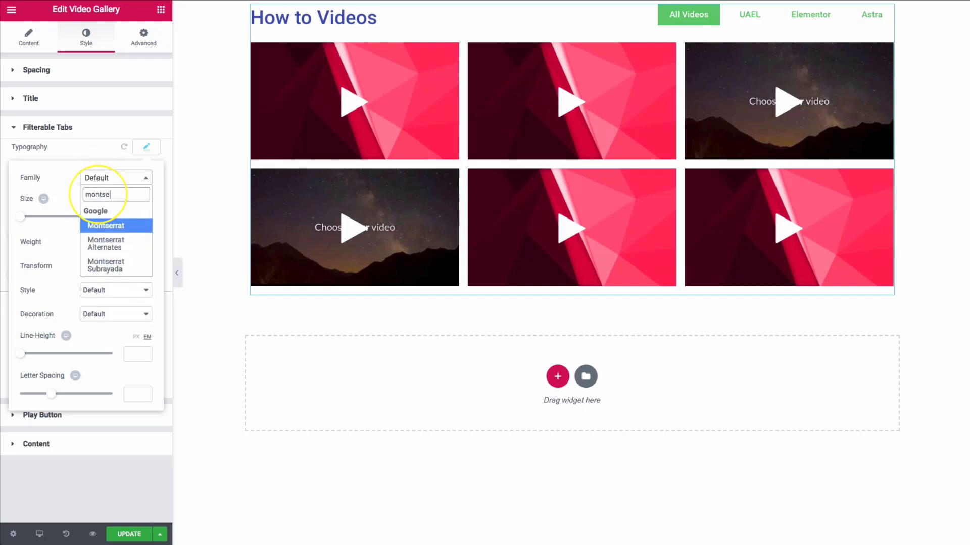
{"action": "key", "text": "Return"}
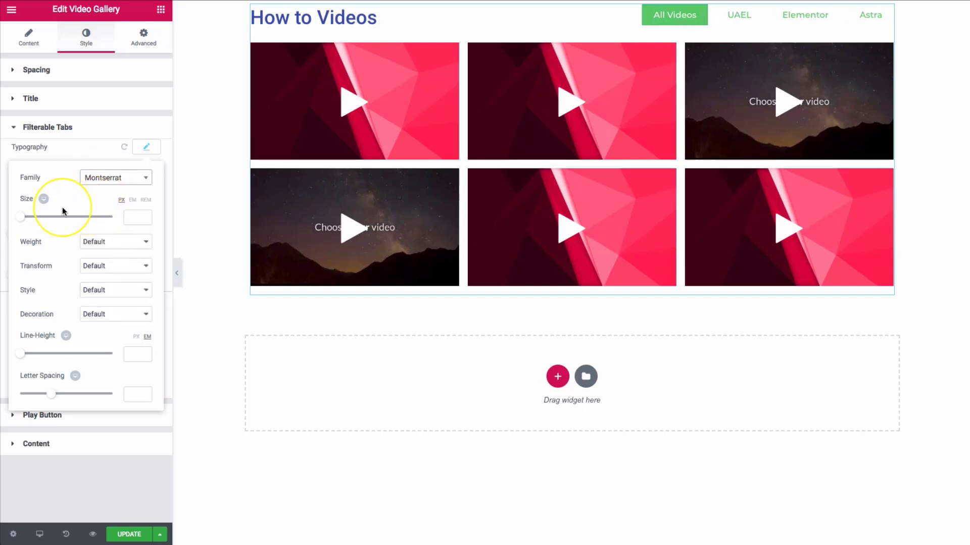
{"action": "left_click", "coordinate": [96, 266]}
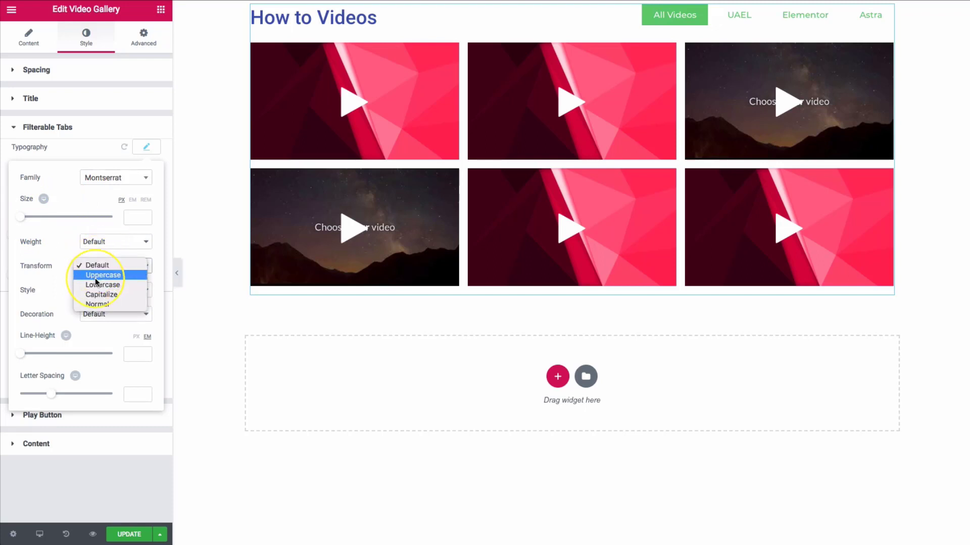
{"action": "left_click", "coordinate": [101, 276]}
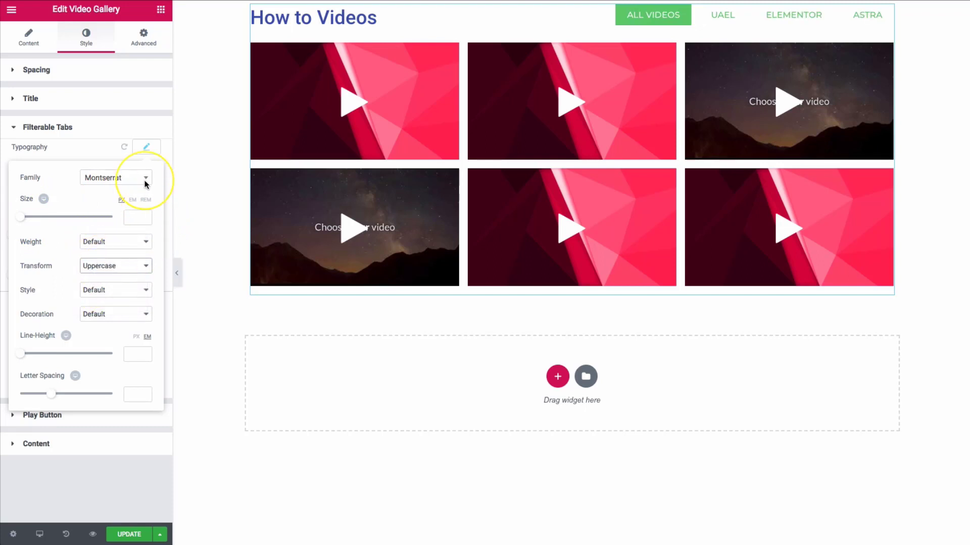
{"action": "left_click", "coordinate": [112, 240]}
{"action": "left_click", "coordinate": [64, 255]}
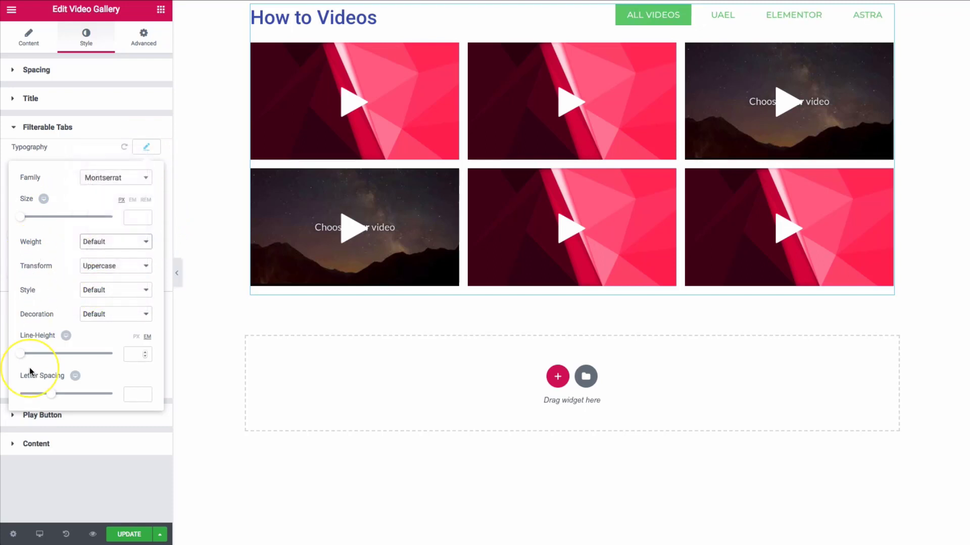
{"action": "left_click", "coordinate": [57, 485]}
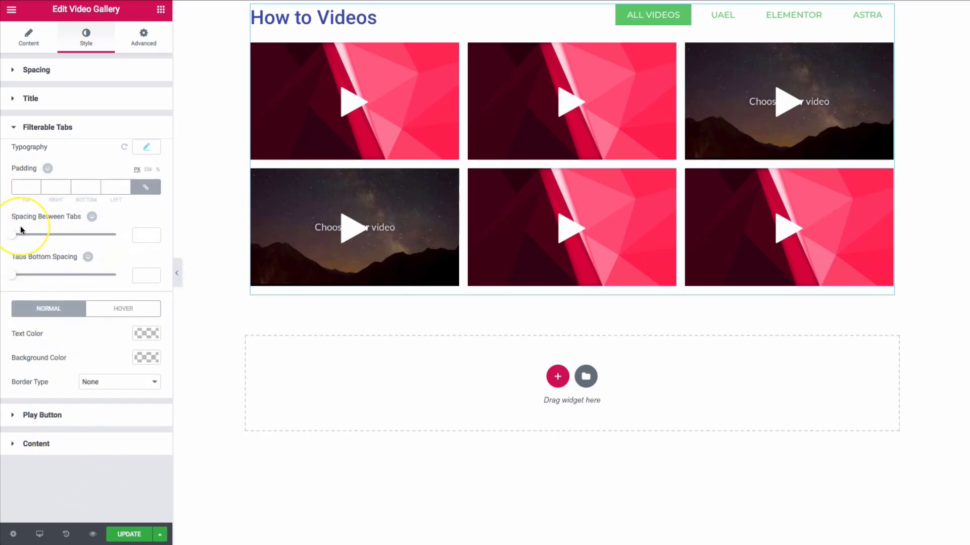
Set Spacing Between Tabs to 3 and Tabs Bottom Spacing to 19.
{"action": "mouse_move", "coordinate": [16, 239]}
{"action": "left_mouse_down"}
{"action": "mouse_move", "coordinate": [37, 240]}
{"action": "mouse_move", "coordinate": [17, 241]}
{"action": "left_mouse_up"}
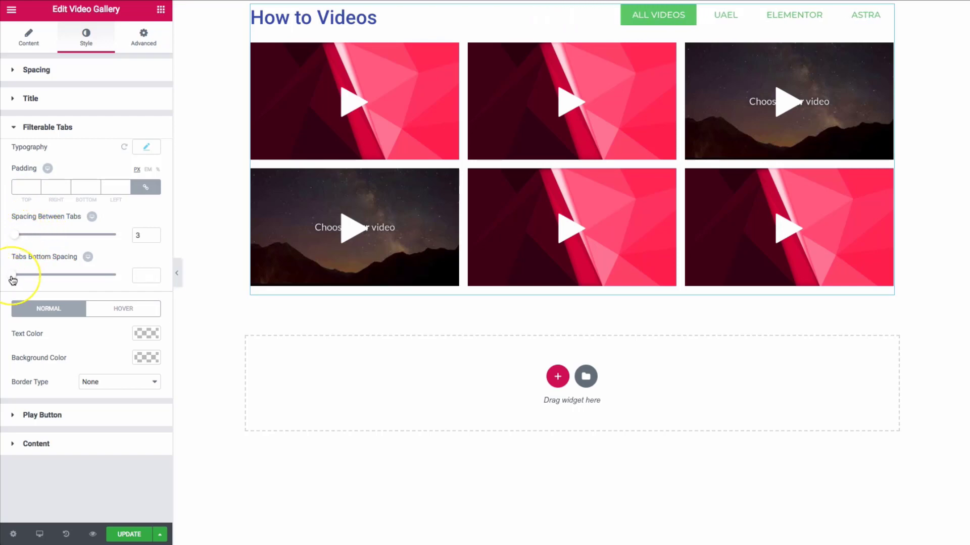
{"action": "left_click_drag", "start_coordinate": [13, 277], "coordinate": [32, 293]}
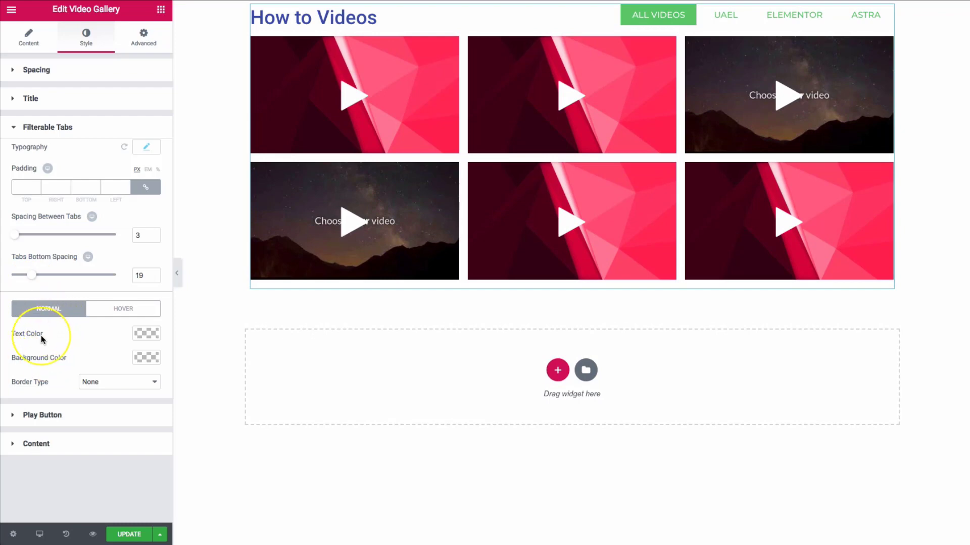
Leave the filter tabs with no normal background and make their text colour blue.
{"action": "left_click", "coordinate": [146, 358]}
{"action": "left_click", "coordinate": [75, 502]}
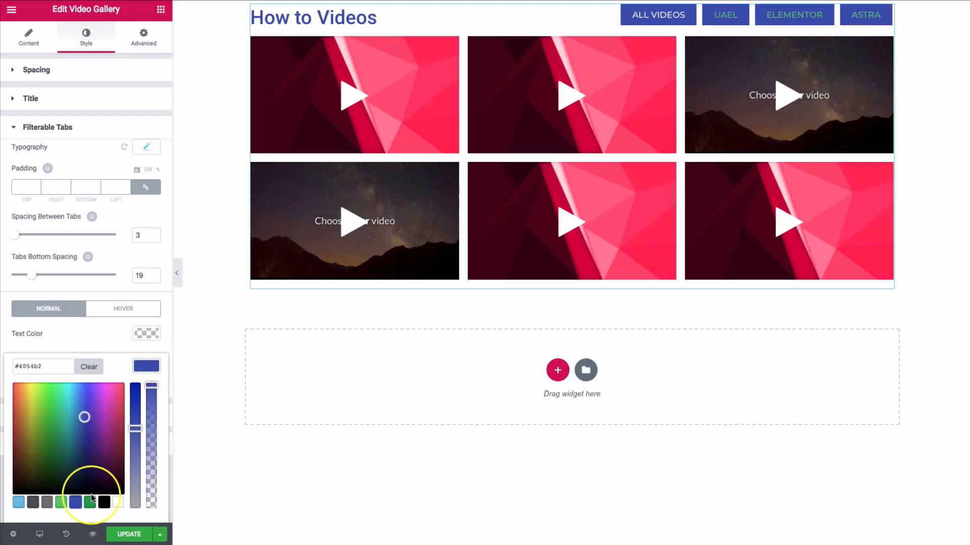
{"action": "left_click", "coordinate": [146, 368]}
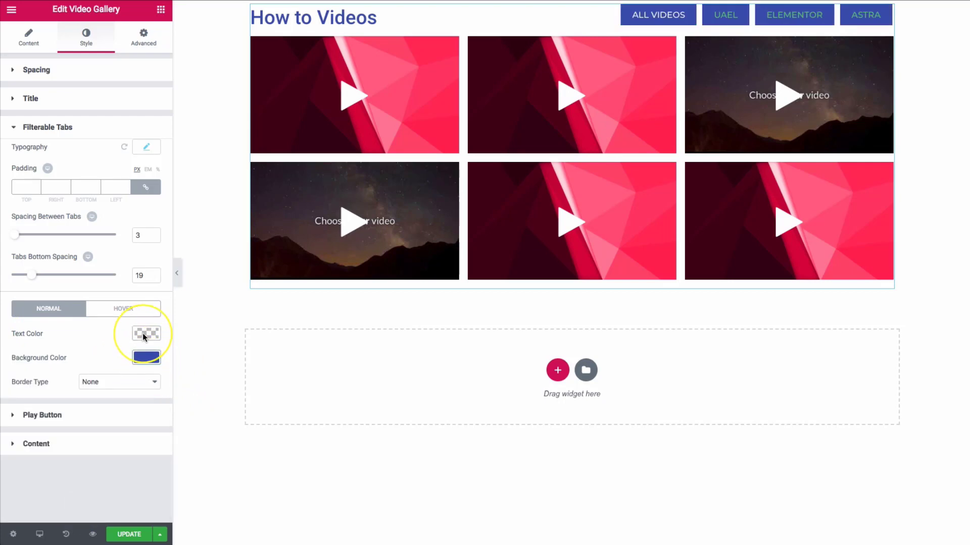
{"action": "left_click", "coordinate": [146, 358]}
{"action": "left_click", "coordinate": [89, 367]}
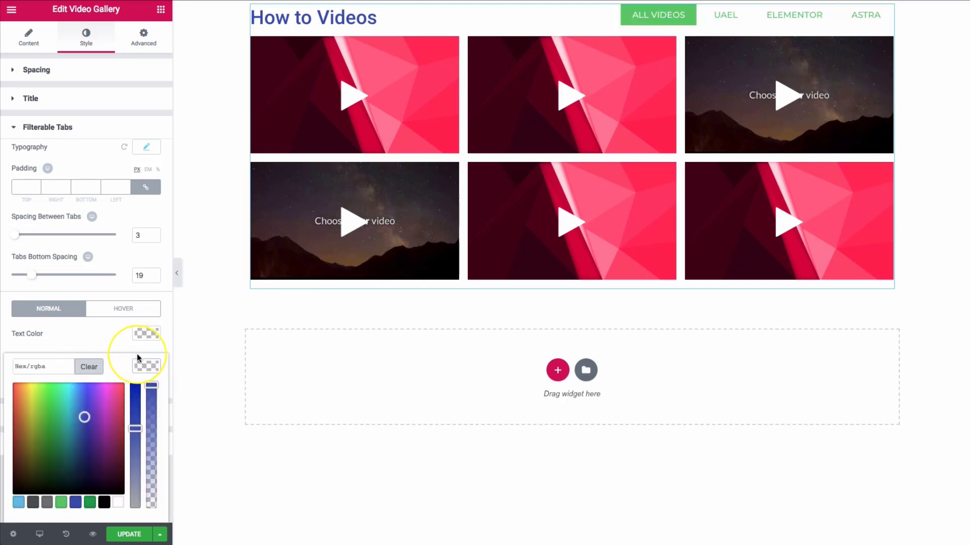
{"action": "left_click", "coordinate": [144, 334]}
{"action": "left_click", "coordinate": [144, 334]}
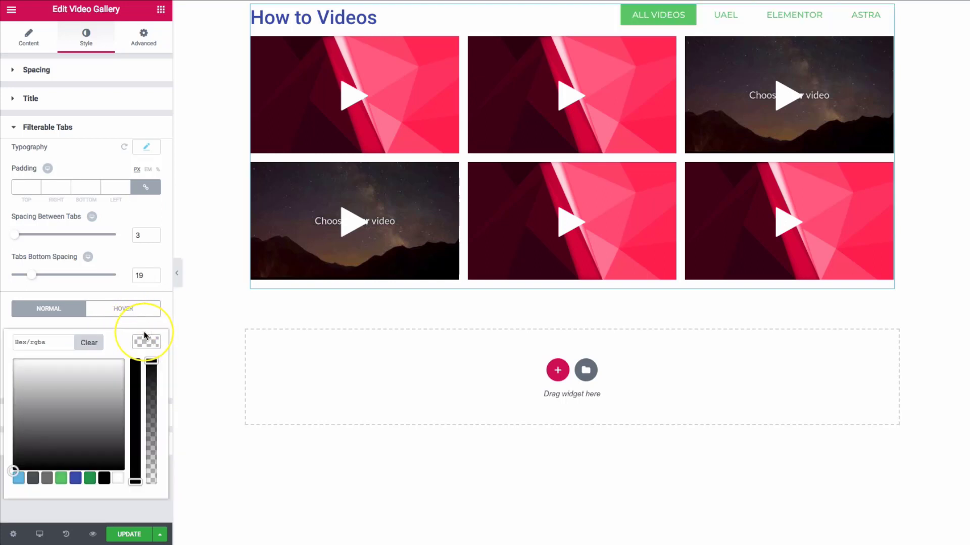
{"action": "left_click", "coordinate": [76, 478]}
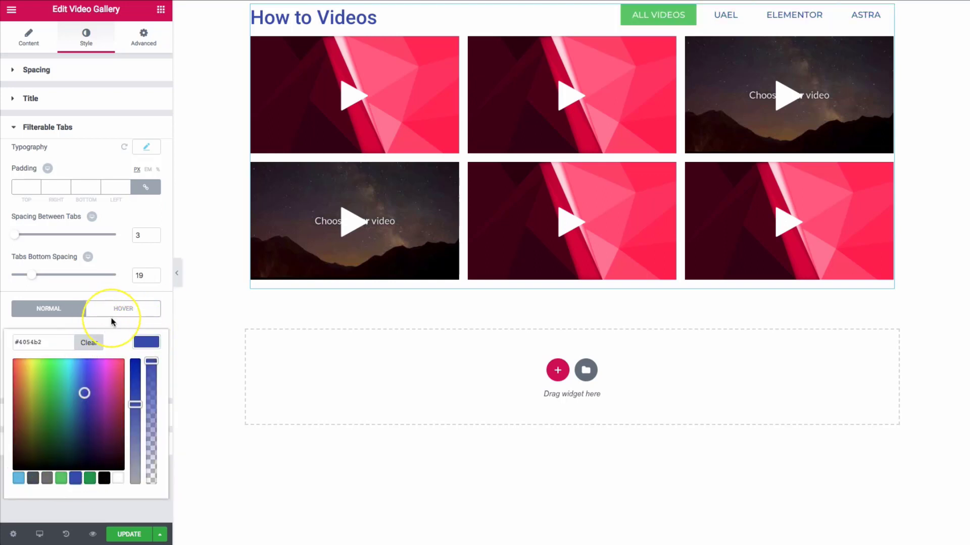
Give the active and hovered filter tabs a blue #4054b2 background.
{"action": "left_click", "coordinate": [110, 328]}
{"action": "left_click", "coordinate": [121, 309]}
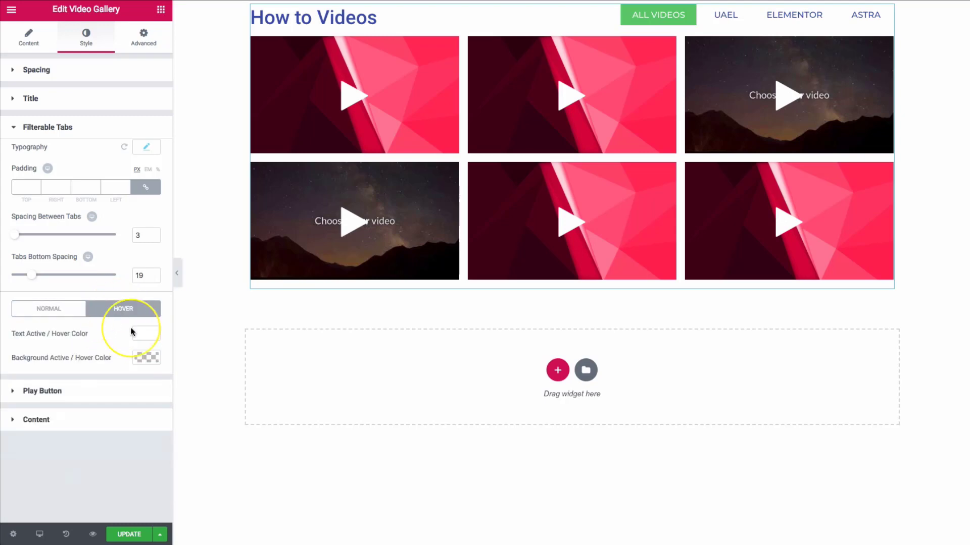
{"action": "left_click", "coordinate": [142, 357]}
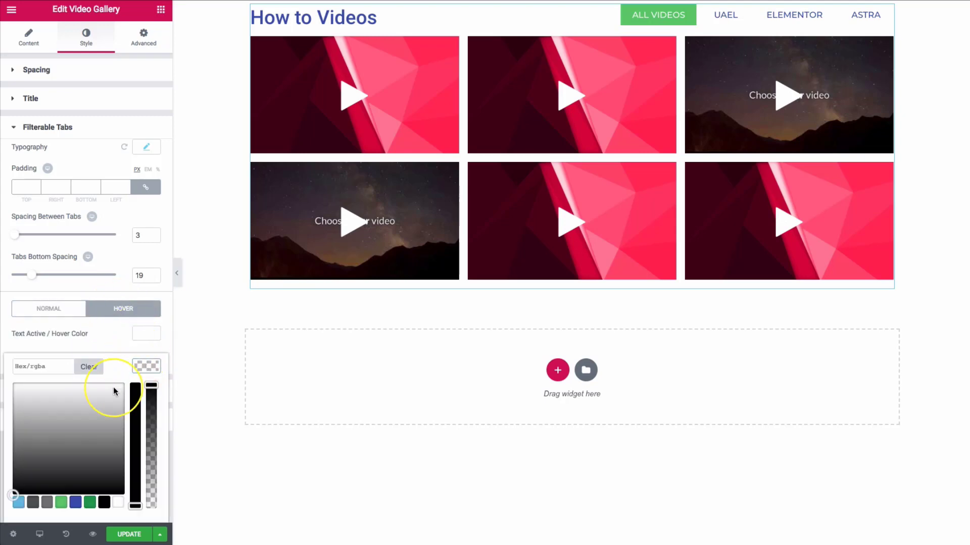
{"action": "left_click", "coordinate": [75, 503]}
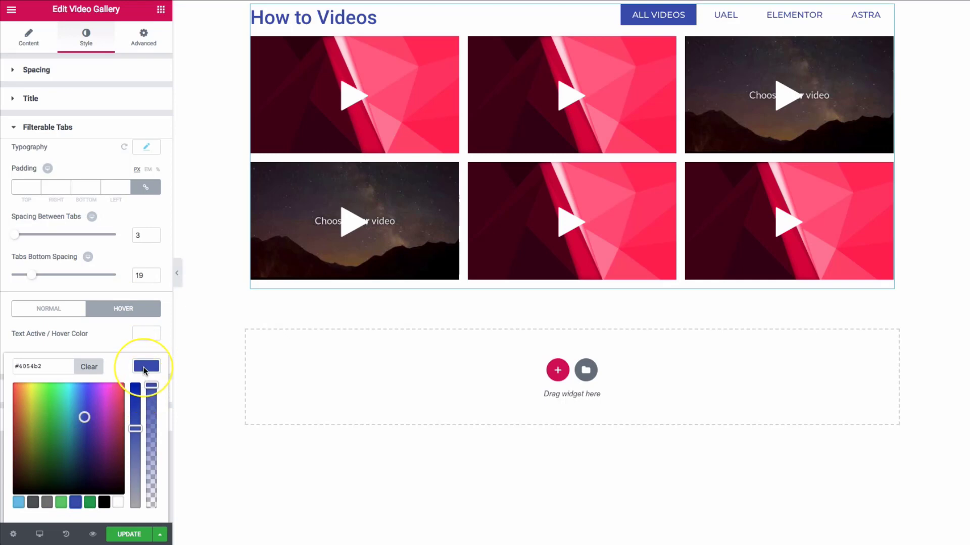
{"action": "left_click", "coordinate": [144, 367]}
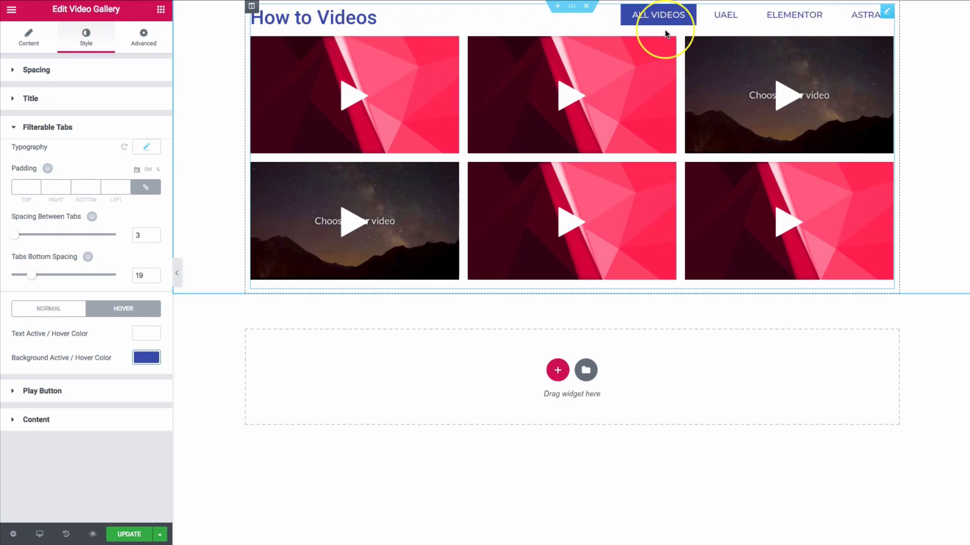
Try the UAEL, ELEMENTOR and ASTRA filters, return to ALL VIDEOS, and expand Play Button.
{"action": "left_click", "coordinate": [729, 20]}
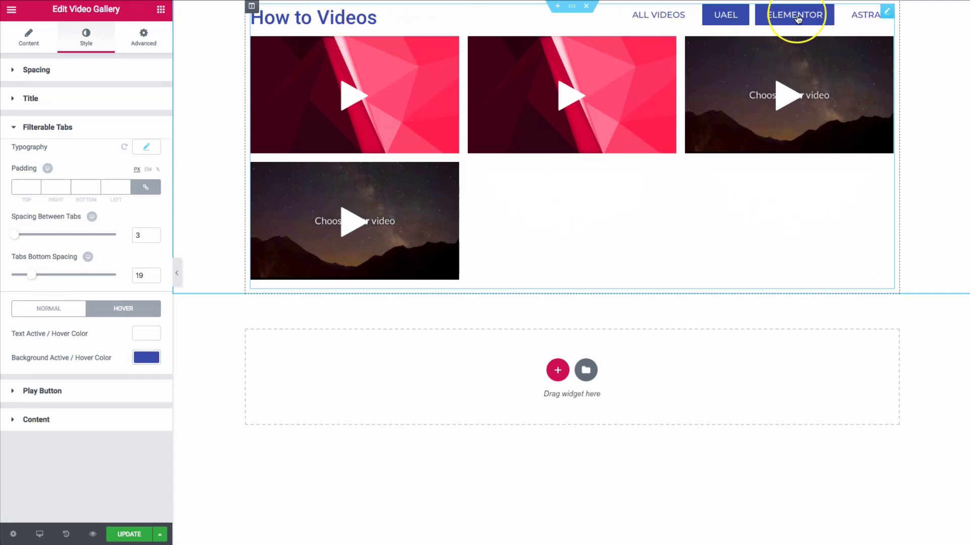
{"action": "left_click", "coordinate": [796, 16]}
{"action": "left_click", "coordinate": [866, 16]}
{"action": "left_click", "coordinate": [656, 17]}
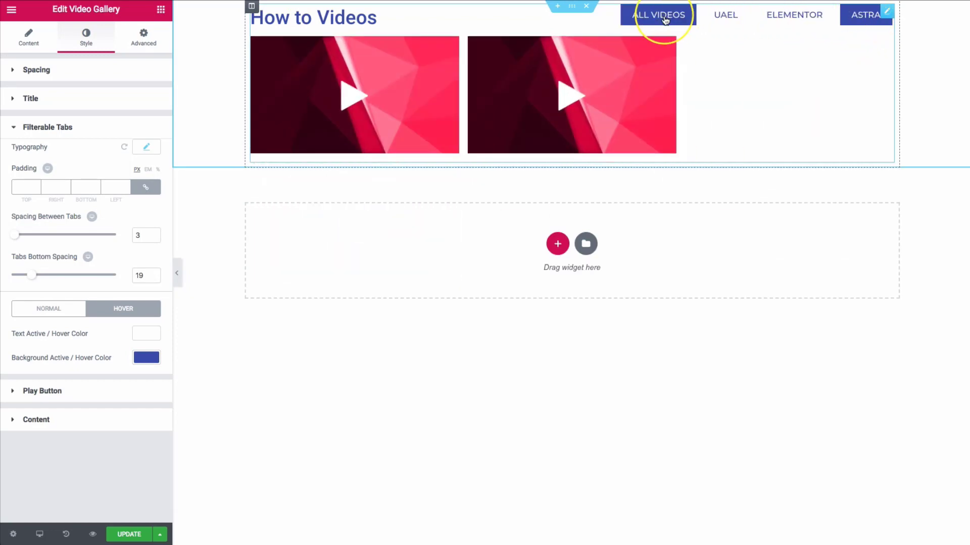
{"action": "left_click", "coordinate": [91, 396]}
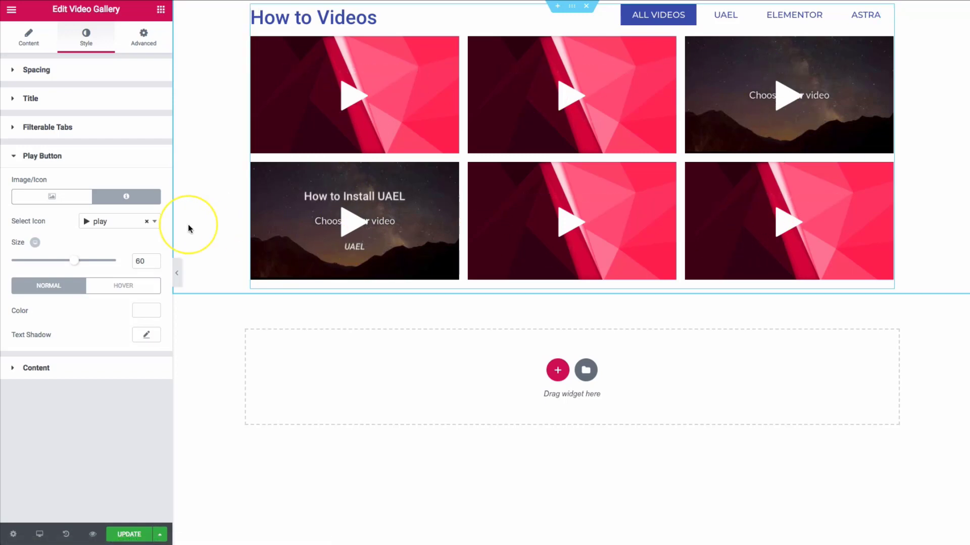
Replace the play icon with the youtube-play.png image and enlarge it to size 85.
{"action": "left_click", "coordinate": [65, 203]}
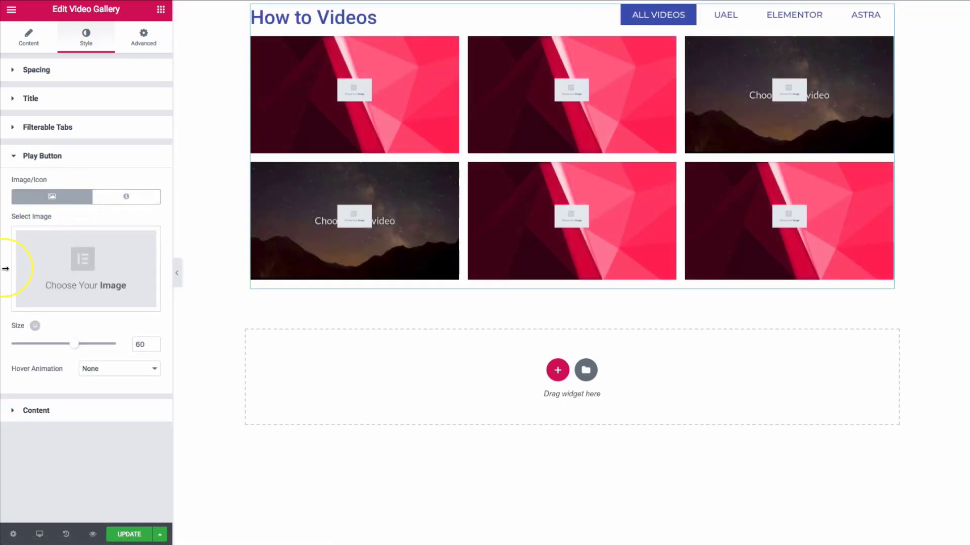
{"action": "left_click", "coordinate": [84, 267]}
{"action": "left_click", "coordinate": [159, 147]}
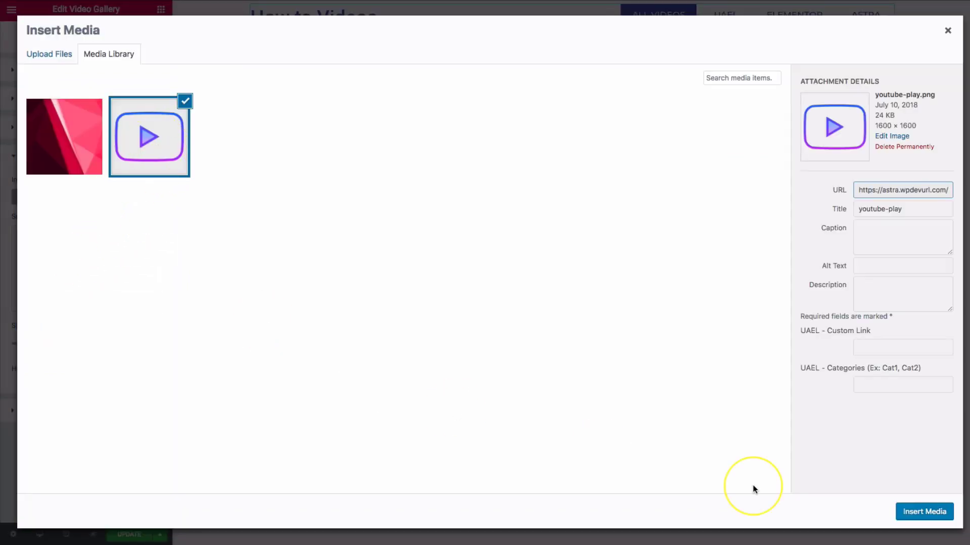
{"action": "left_click", "coordinate": [924, 512]}
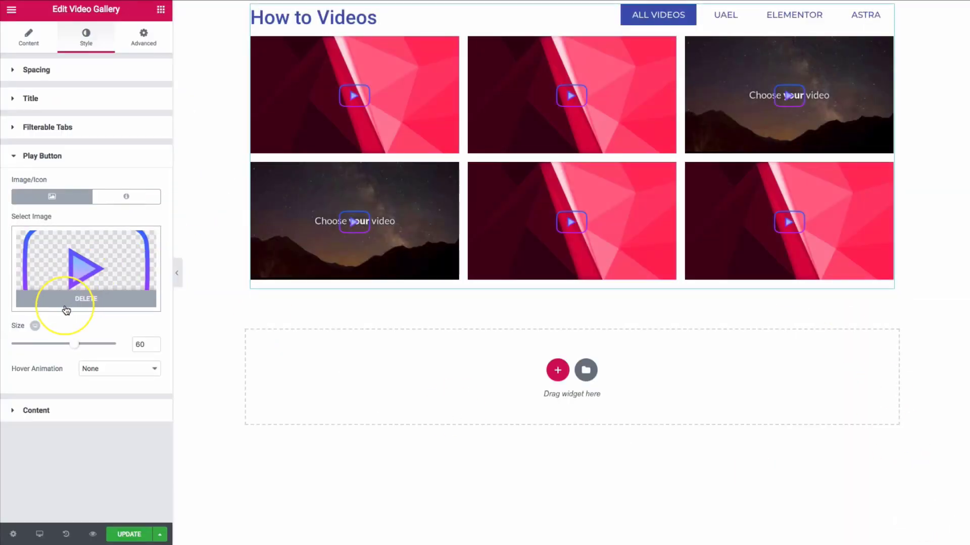
{"action": "left_click_drag", "start_coordinate": [74, 344], "coordinate": [100, 346]}
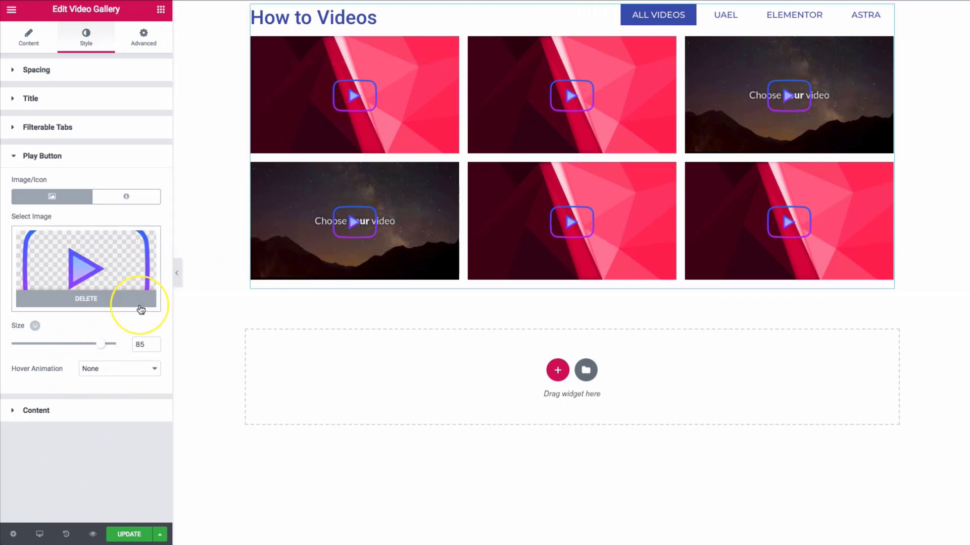
{"action": "left_click", "coordinate": [70, 407]}
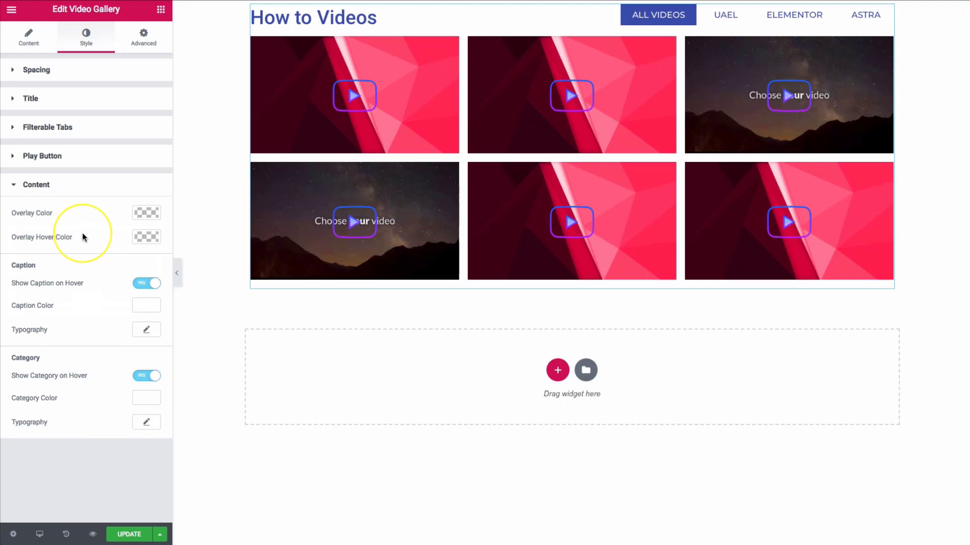
Set the thumbnail Overlay Color to semi-transparent white.
{"action": "left_click", "coordinate": [149, 214]}
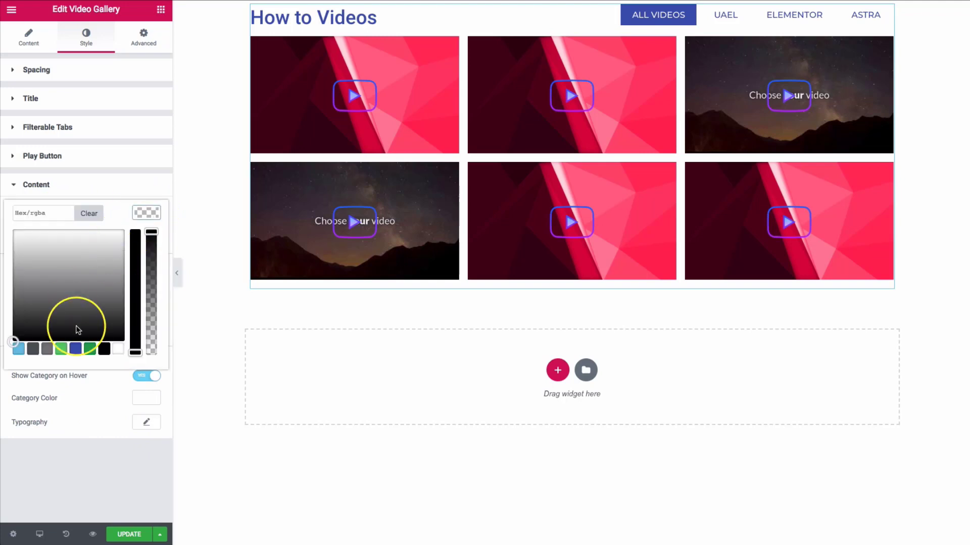
{"action": "left_click", "coordinate": [118, 350]}
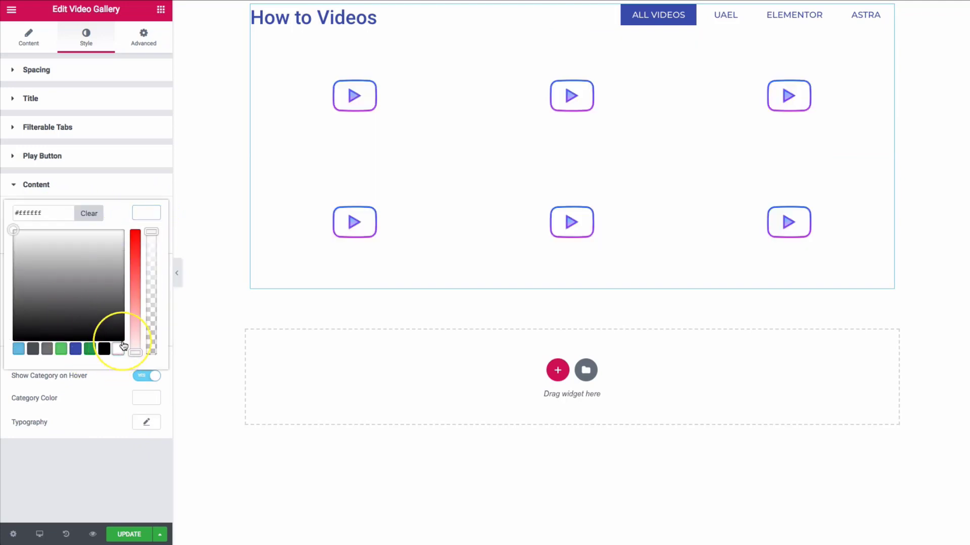
{"action": "left_click_drag", "start_coordinate": [151, 242], "coordinate": [153, 281]}
{"action": "left_click", "coordinate": [120, 411]}
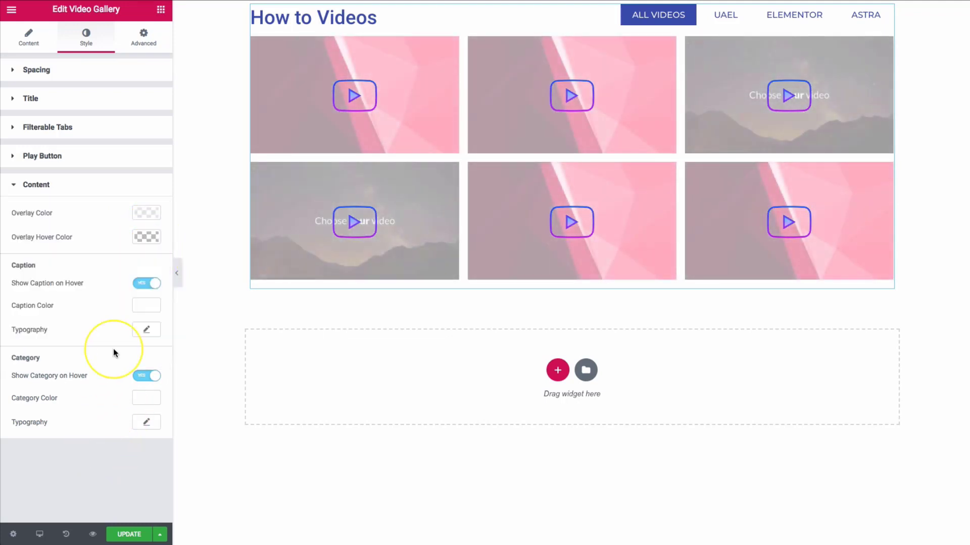
Set the Overlay Hover Color to translucent black, rgba(0,0,0,0.74).
{"action": "left_click", "coordinate": [144, 243]}
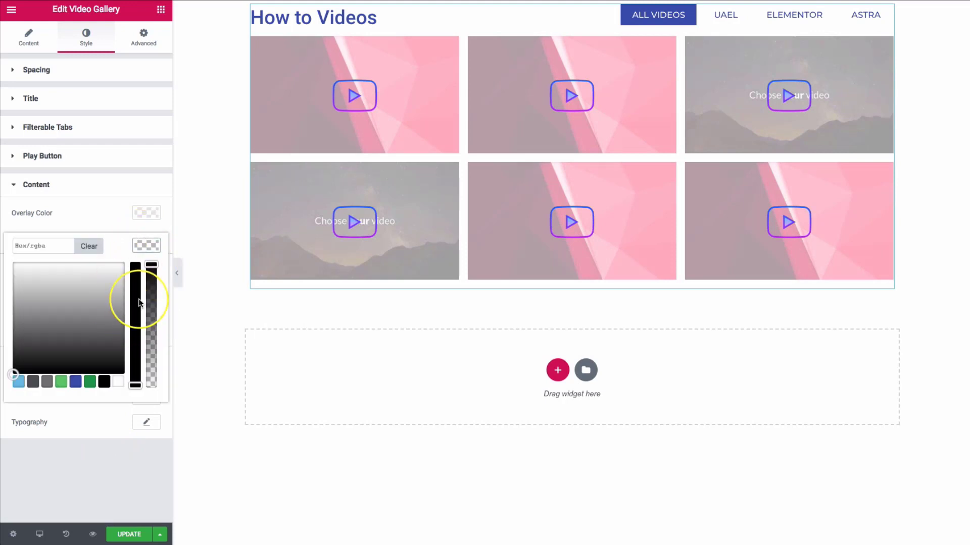
{"action": "left_click", "coordinate": [151, 275]}
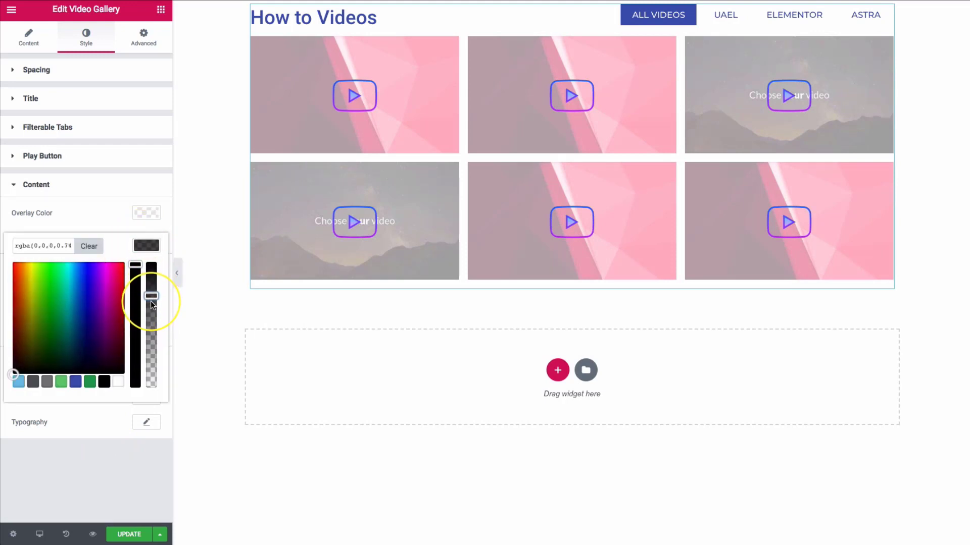
{"action": "left_click_drag", "start_coordinate": [151, 301], "coordinate": [152, 297]}
{"action": "mouse_move", "coordinate": [283, 136]}
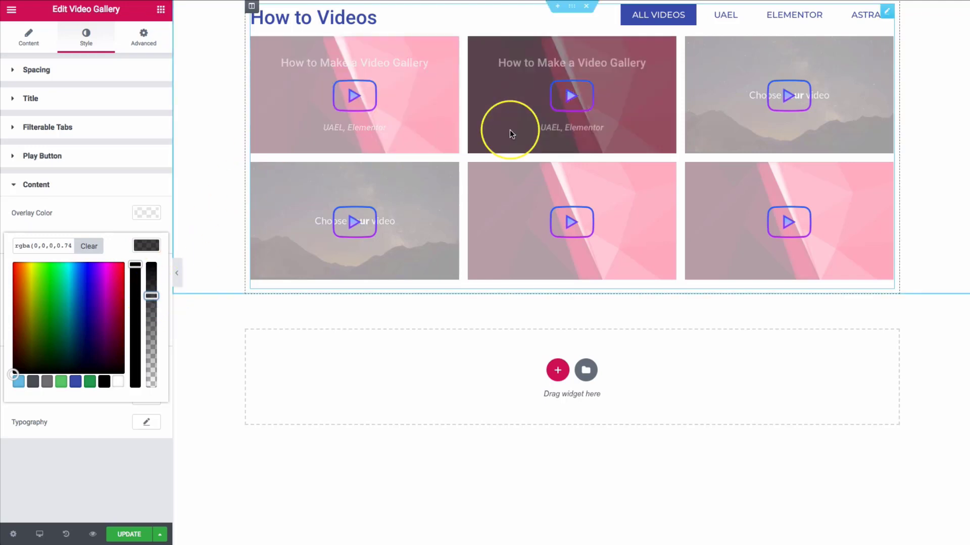
{"action": "mouse_move", "coordinate": [742, 138]}
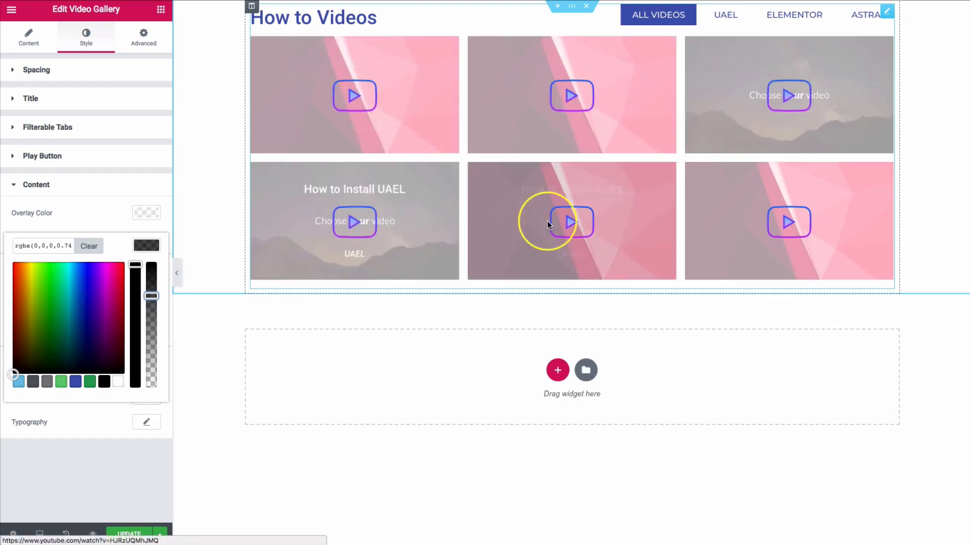
{"action": "left_click", "coordinate": [66, 432]}
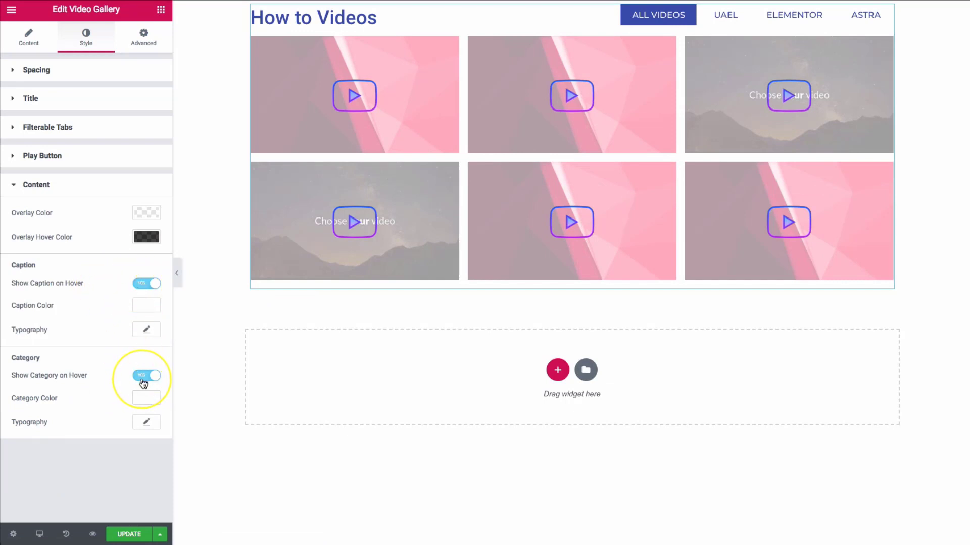
{"action": "left_click", "coordinate": [141, 283]}
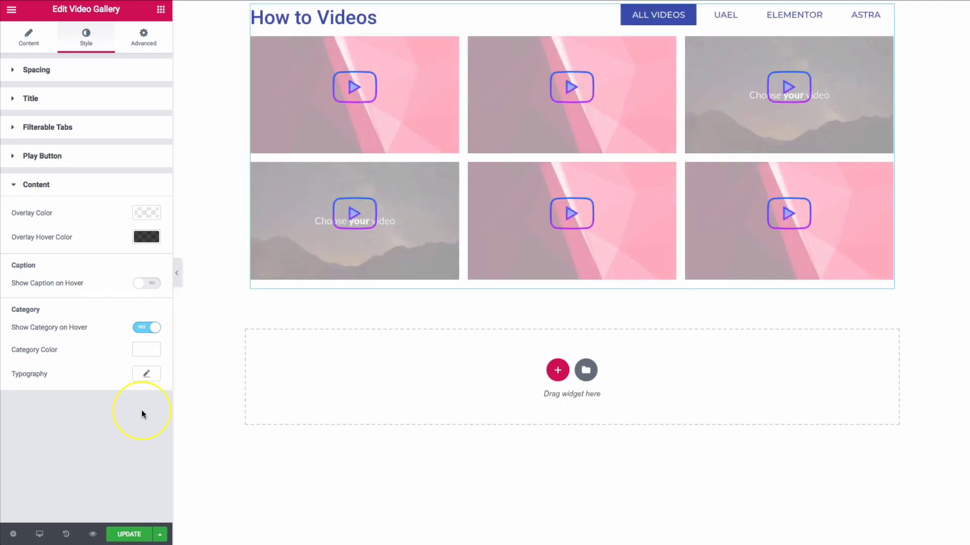
{"action": "left_click", "coordinate": [146, 329]}
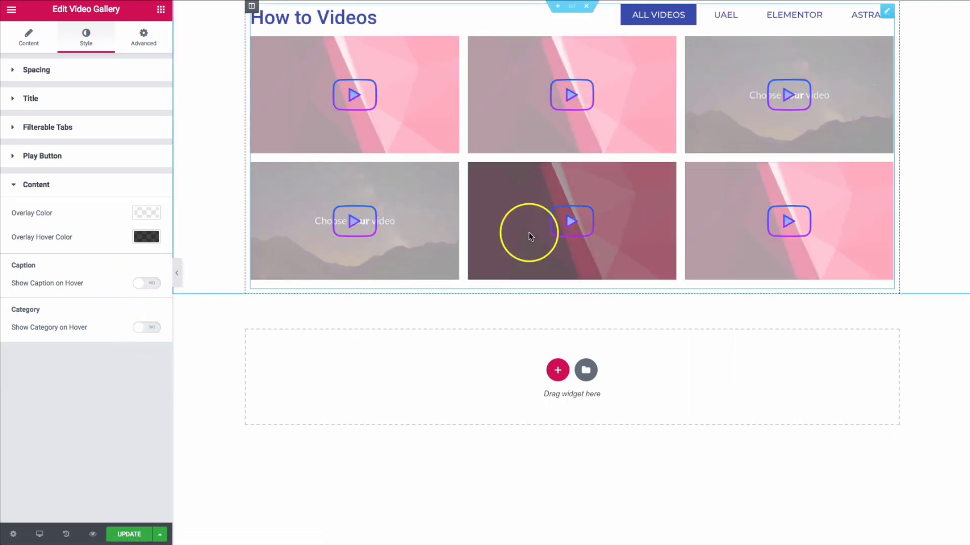
{"action": "left_click", "coordinate": [146, 327]}
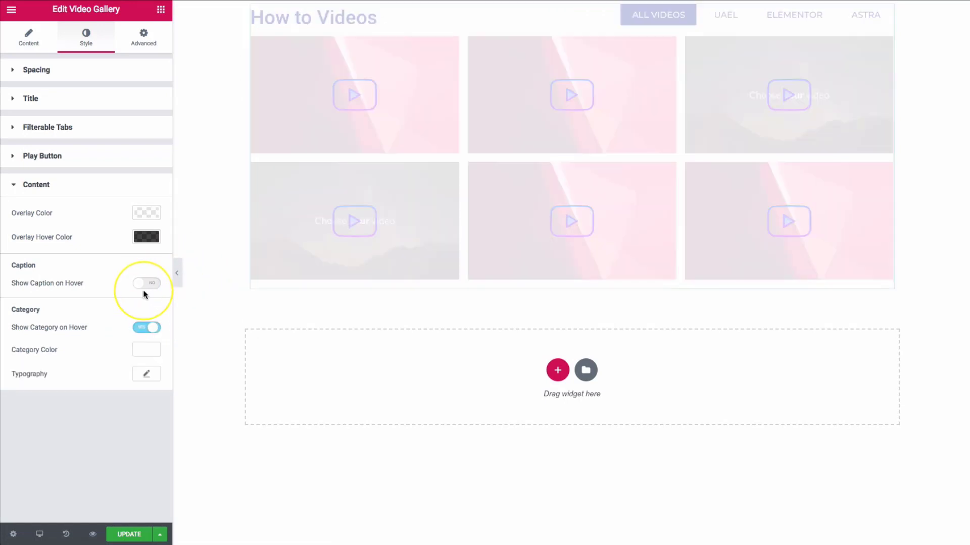
{"action": "left_click", "coordinate": [144, 283]}
{"action": "left_click", "coordinate": [144, 283]}
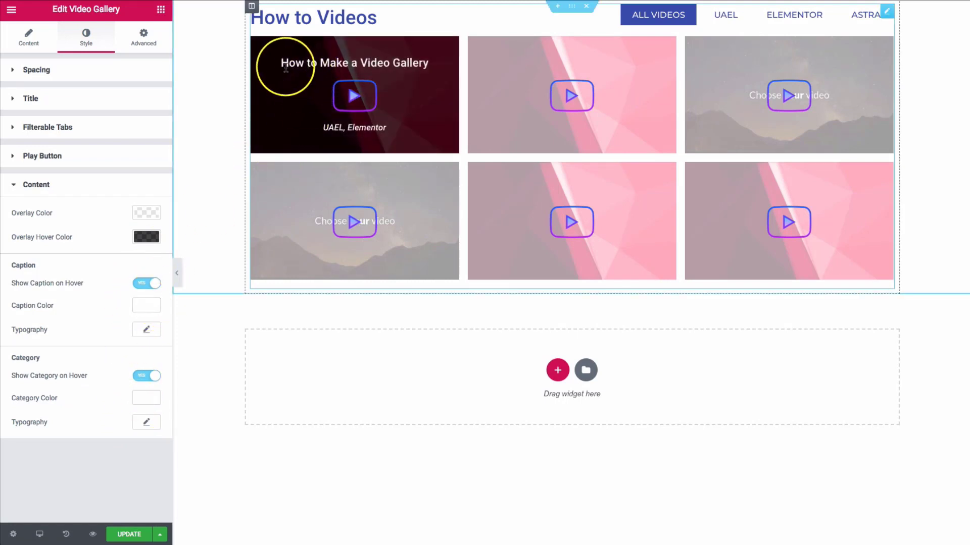
{"action": "left_click", "coordinate": [136, 309]}
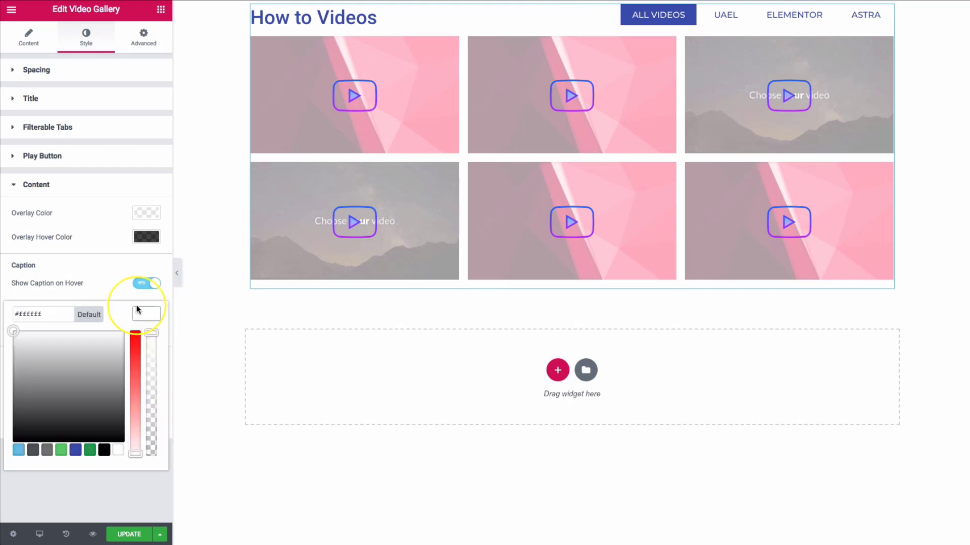
{"action": "left_click", "coordinate": [20, 452]}
{"action": "mouse_move", "coordinate": [314, 123]}
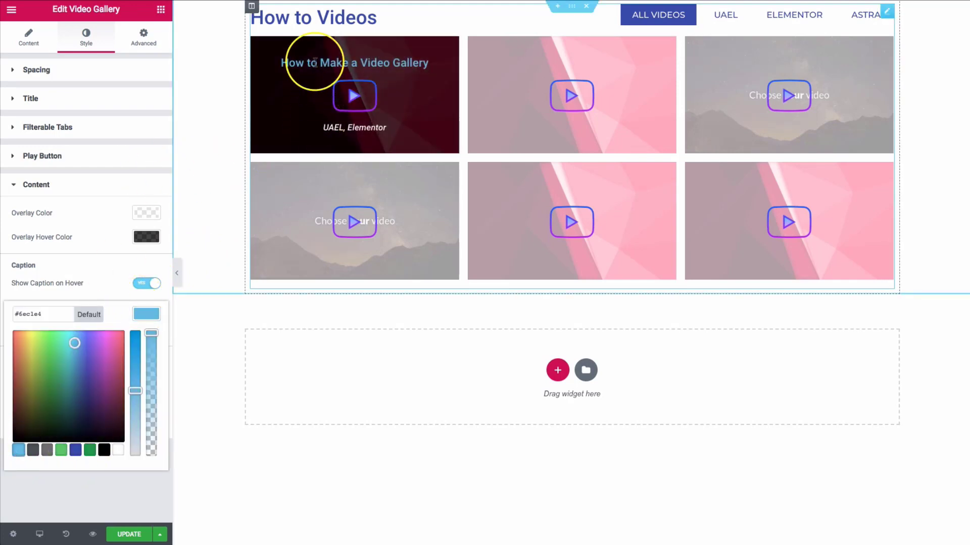
{"action": "left_click", "coordinate": [89, 314]}
{"action": "left_click", "coordinate": [113, 283]}
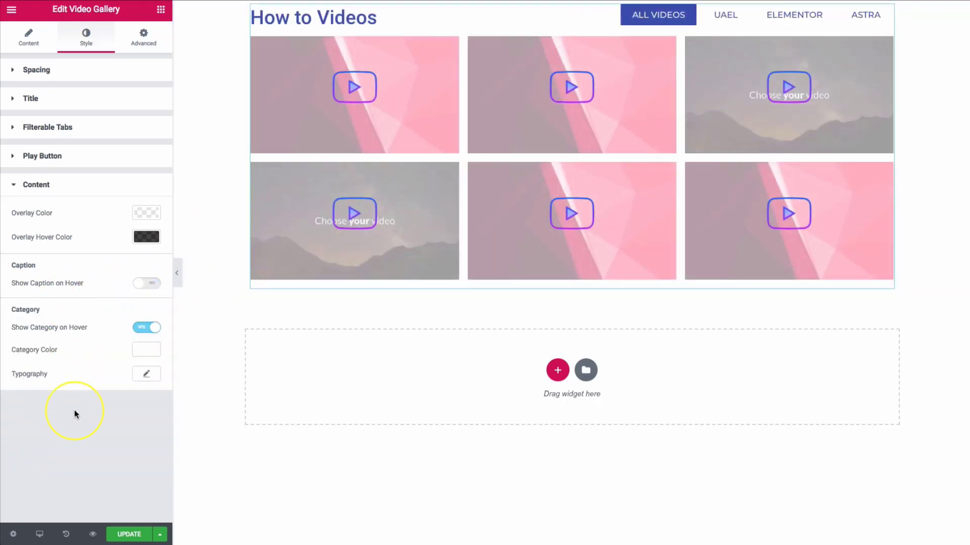
{"action": "left_click", "coordinate": [147, 283]}
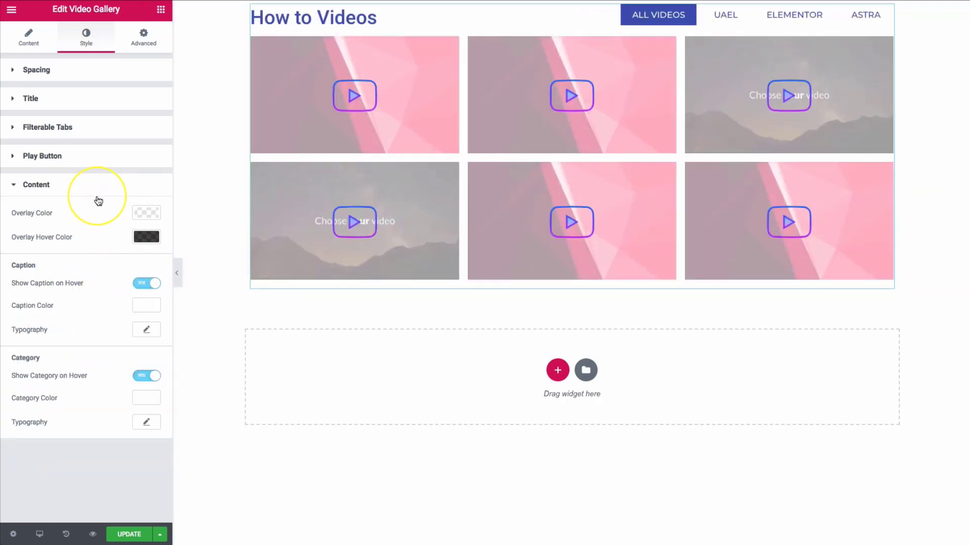
{"action": "left_click", "coordinate": [79, 70]}
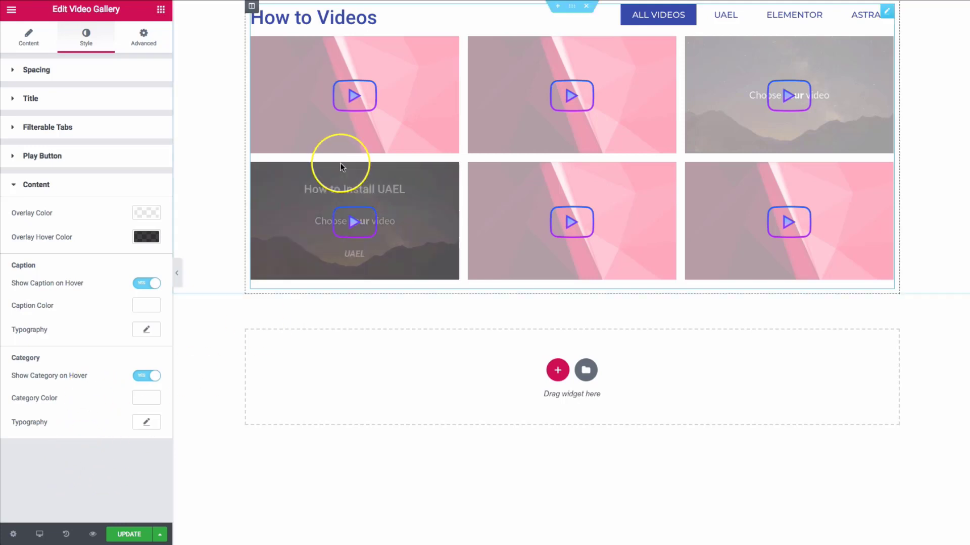
{"action": "mouse_move", "coordinate": [336, 104]}
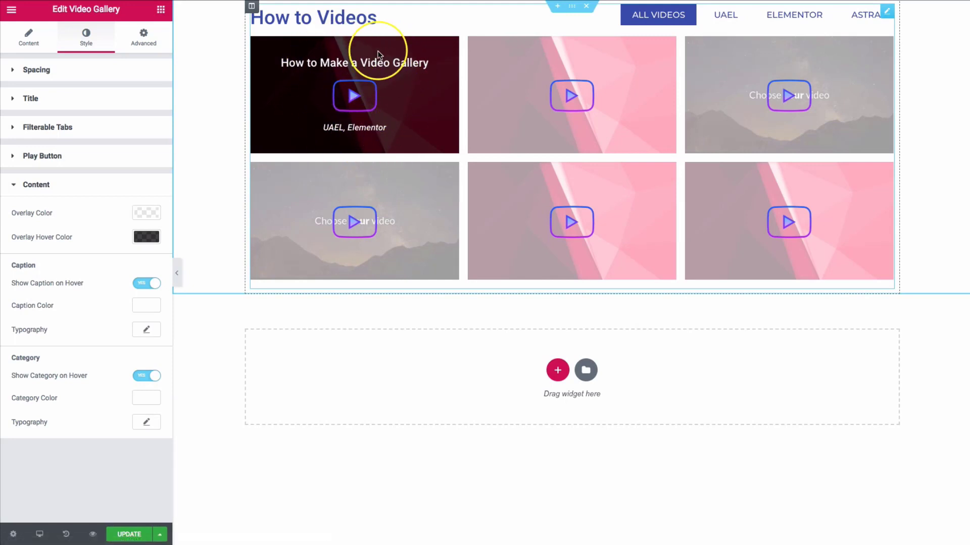